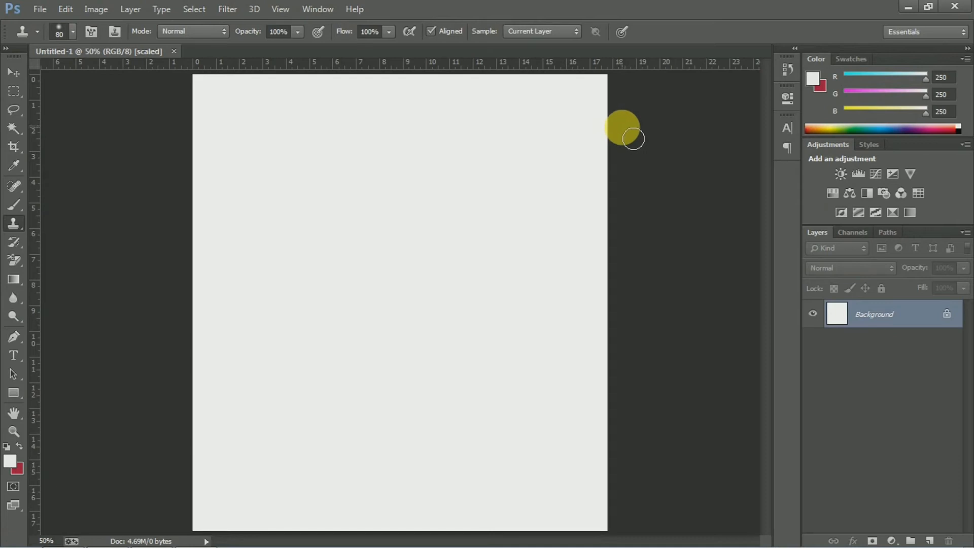
Duplicate the Background layer as Background copy, and duplicate that copy as Background copy 2
right_click(911, 315)
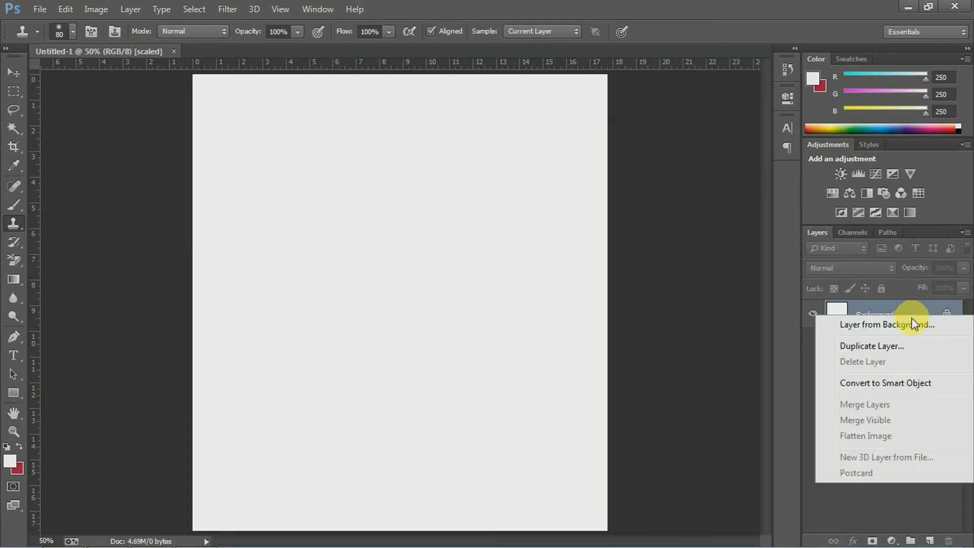
click(879, 345)
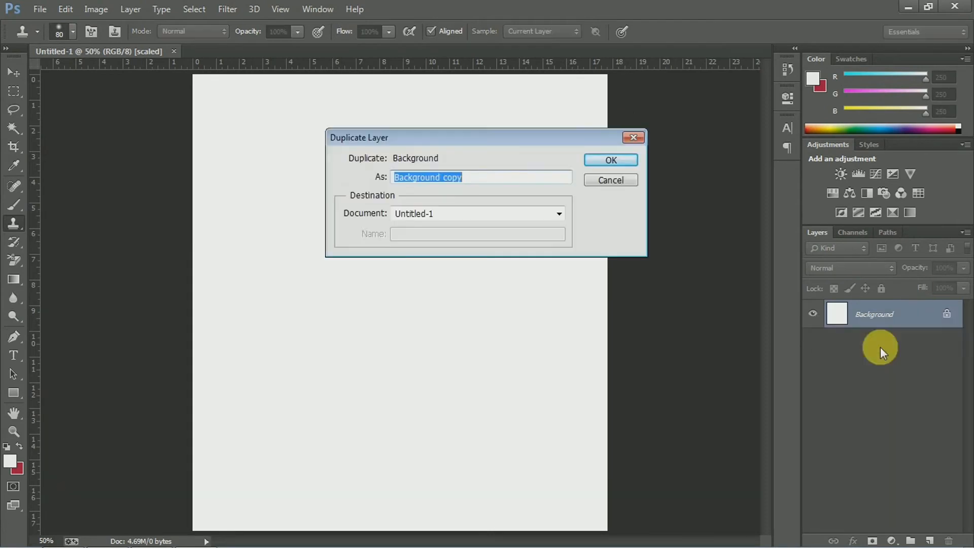
click(606, 161)
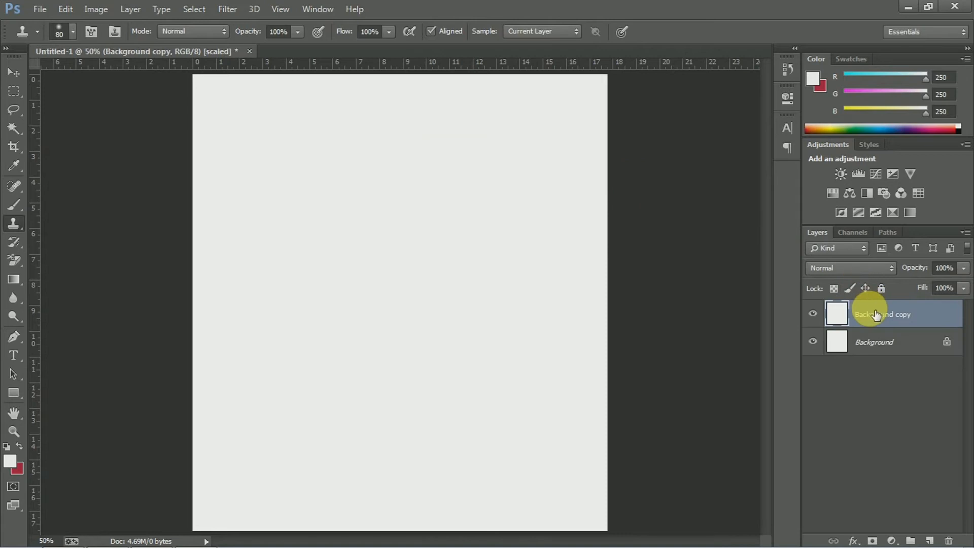
right_click(870, 309)
click(620, 154)
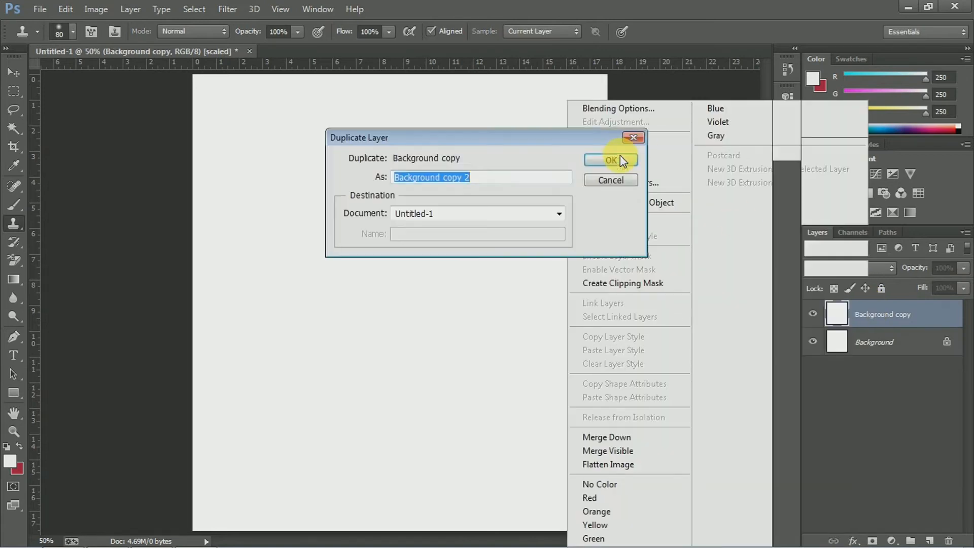
click(600, 156)
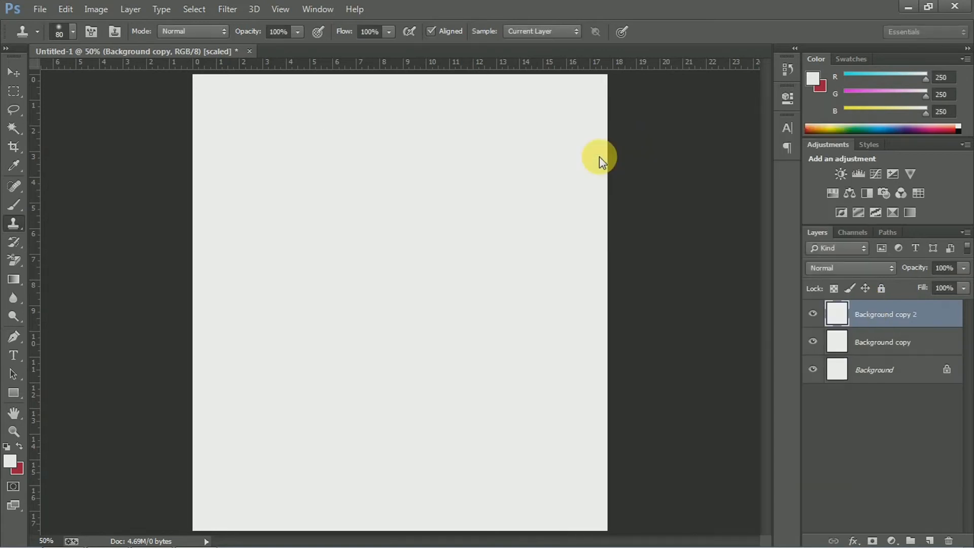
Hide the Background copy and Background layers, keeping Background copy 2 as the active layer
click(813, 341)
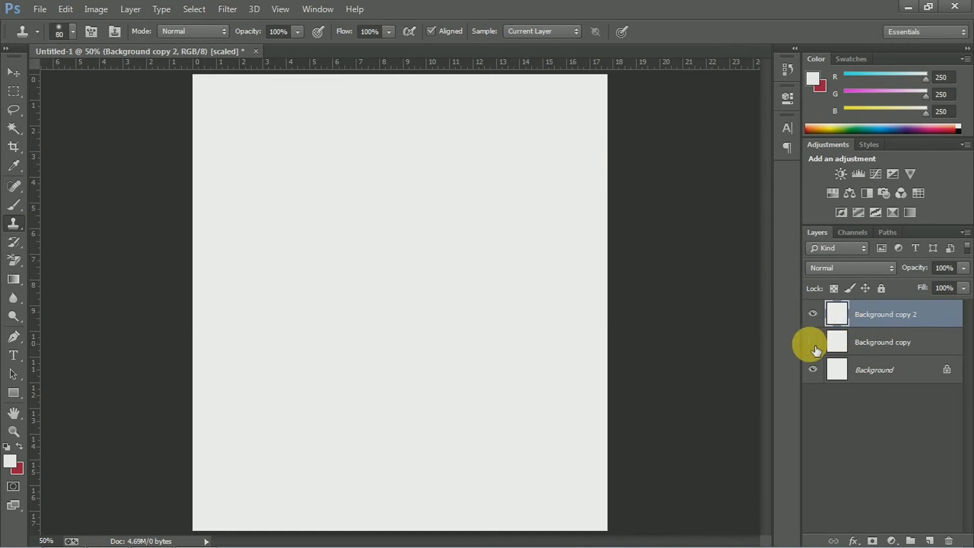
click(818, 371)
click(877, 316)
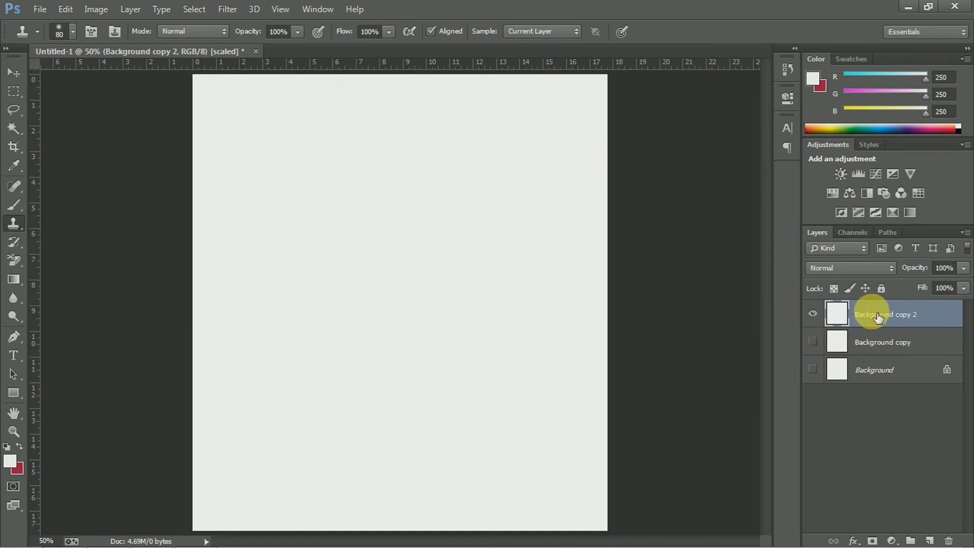
Select a border along all four canvas edges with the Rectangular Marquee and copy it to a new layer
click(10, 90)
click(99, 92)
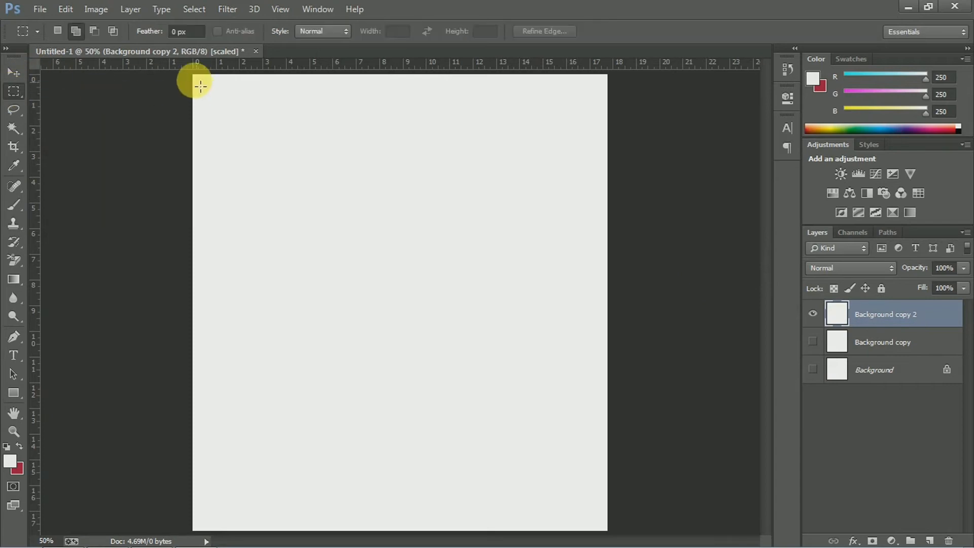
drag(193, 75, 617, 123)
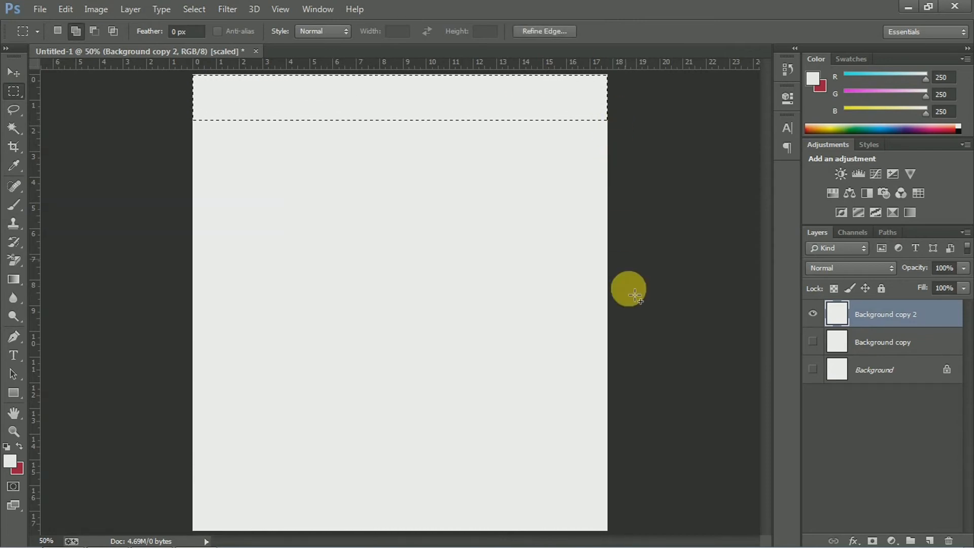
drag(617, 541, 177, 486)
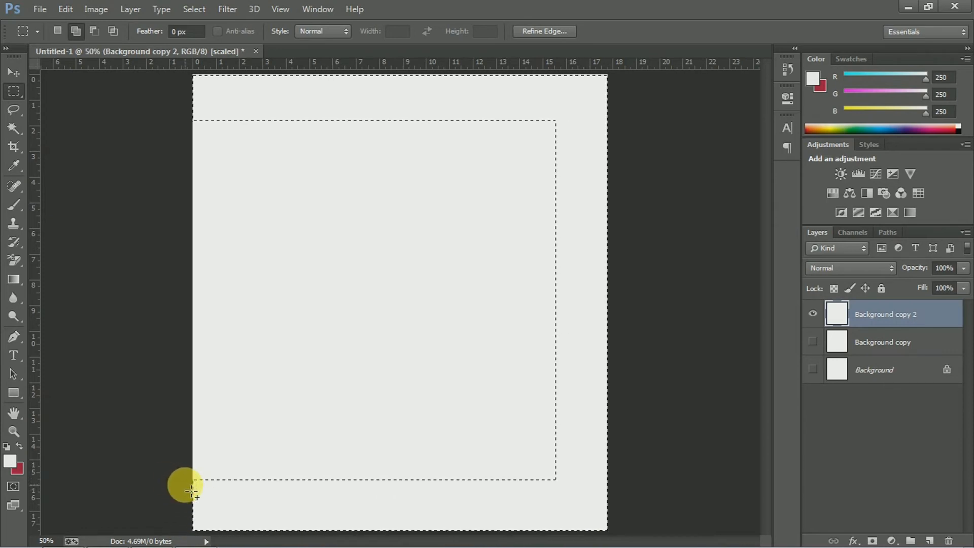
drag(194, 99, 250, 109)
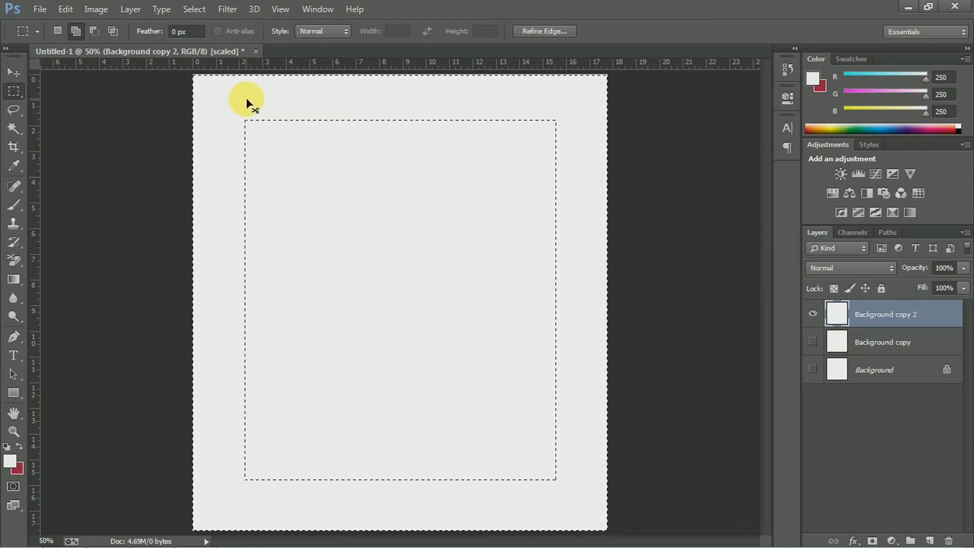
key(ctrl+j)
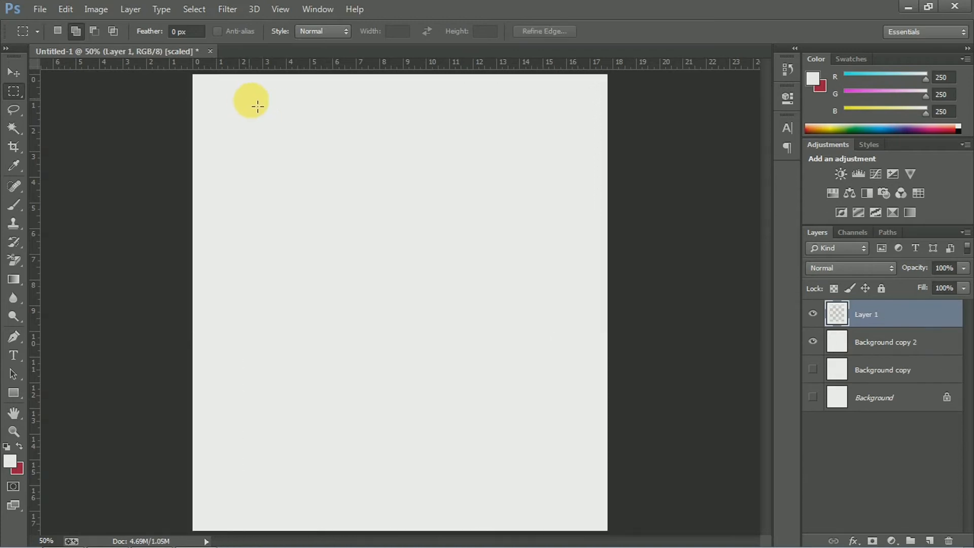
click(822, 345)
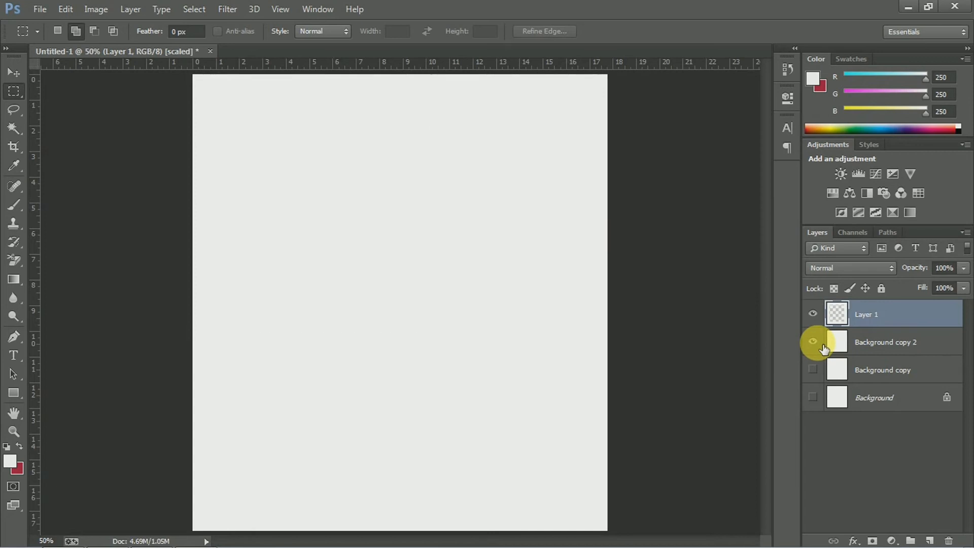
Add a Stroke effect to Layer 1 in its blending options and set the stroke opacity to 36%
right_click(864, 319)
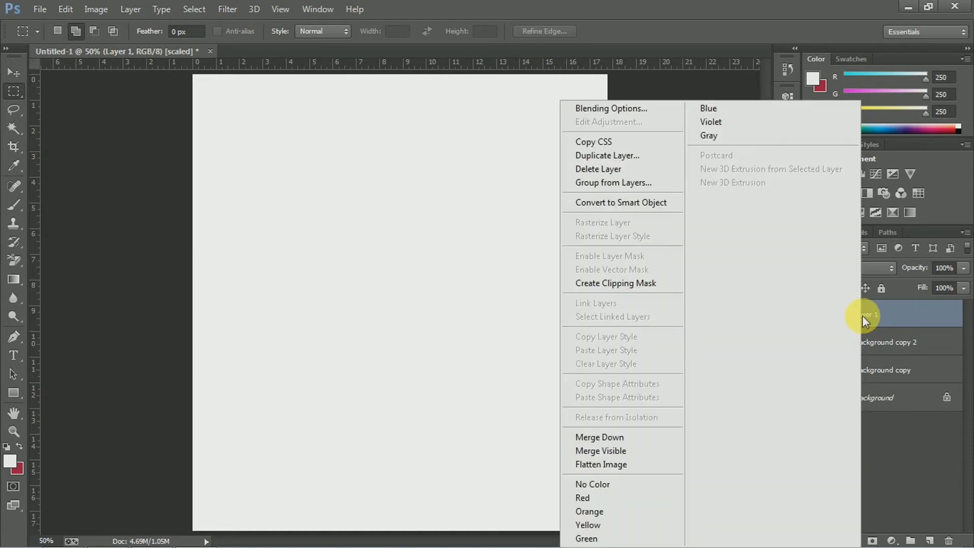
click(609, 107)
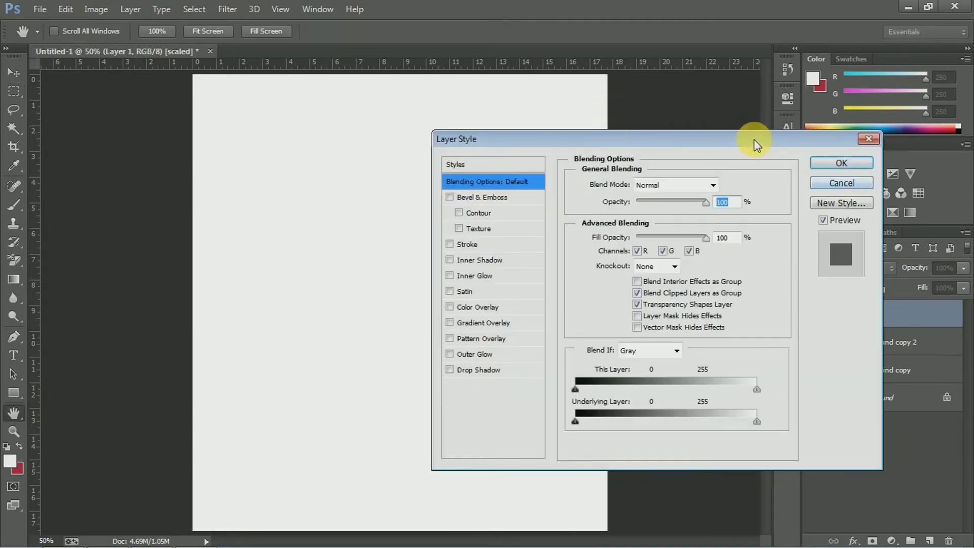
drag(754, 143, 950, 120)
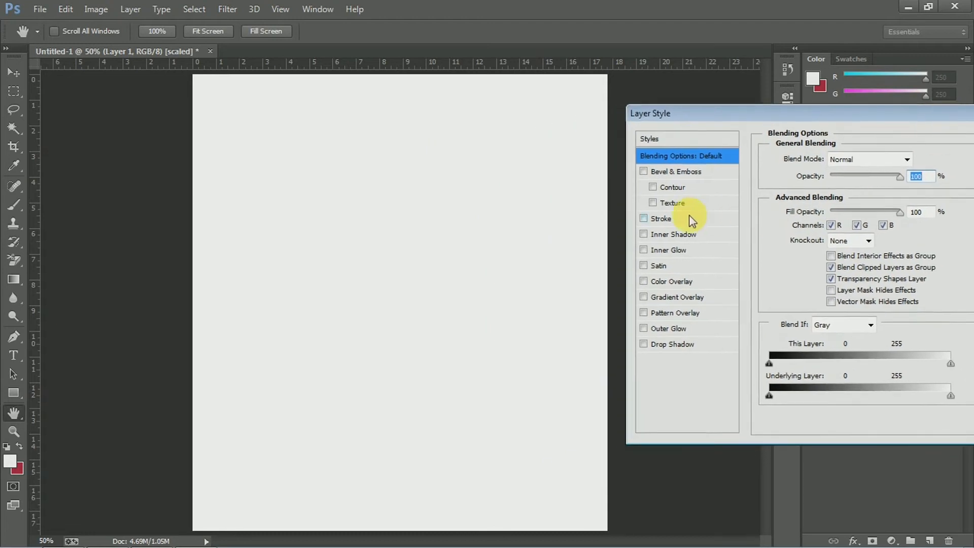
click(644, 220)
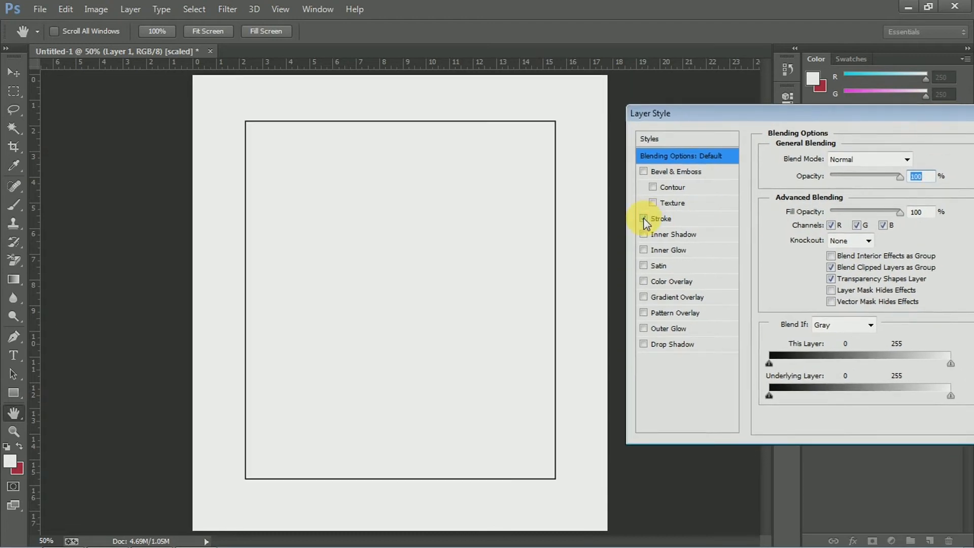
drag(915, 118, 941, 105)
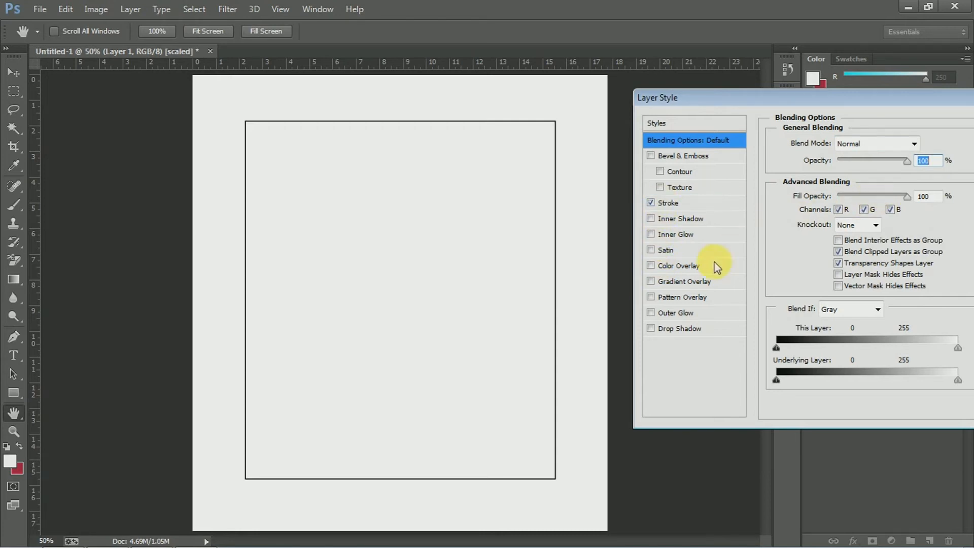
click(669, 204)
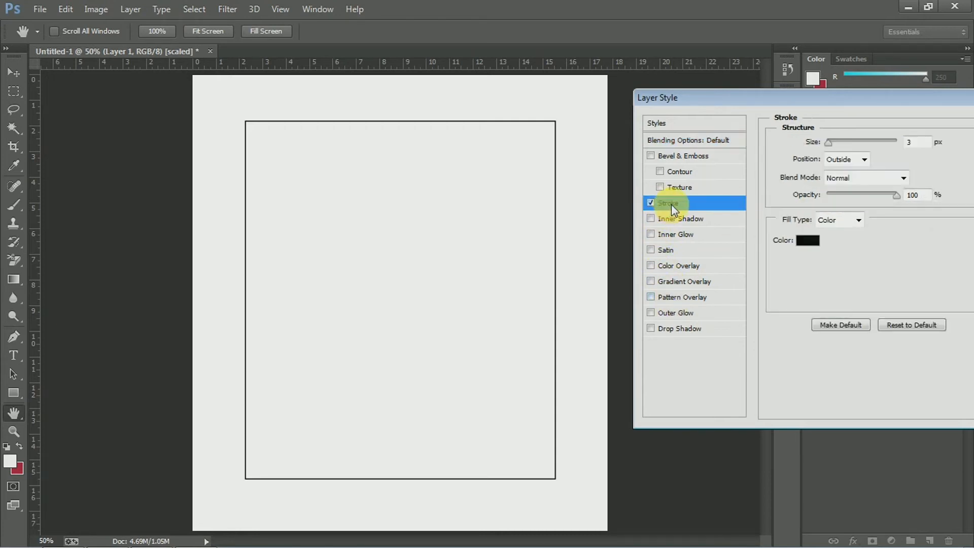
click(895, 195)
drag(889, 197, 852, 193)
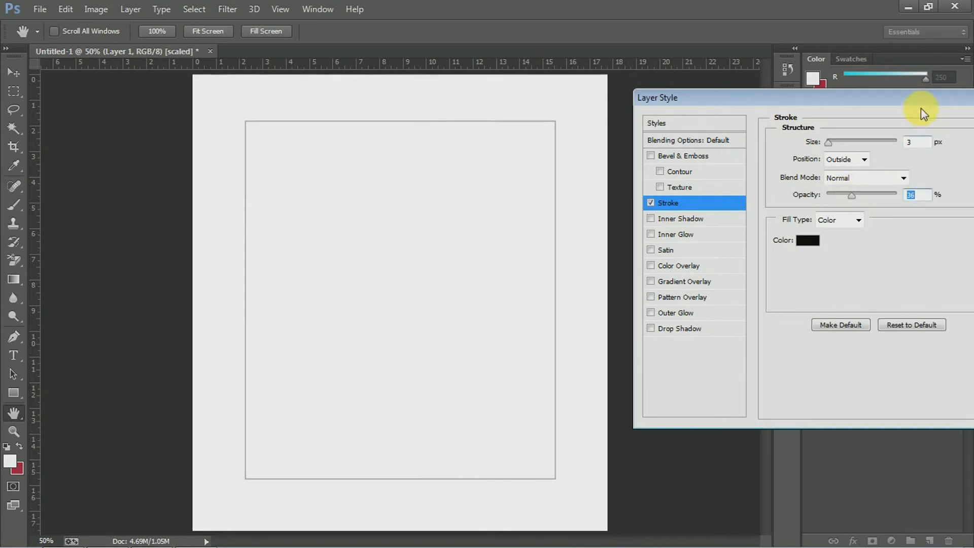
drag(917, 103, 884, 100)
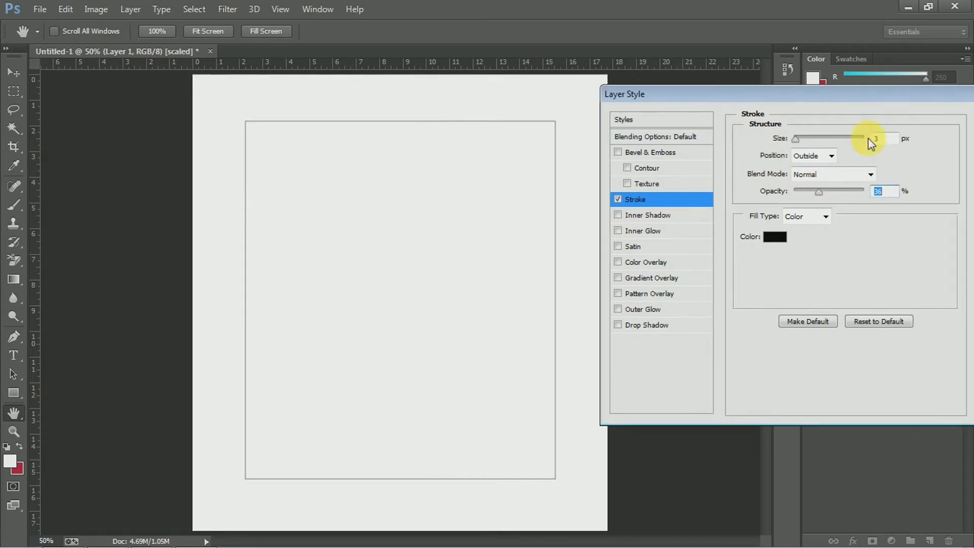
Add a Color Overlay in light blue d3f1f8 to Layer 1 and apply the layer style
click(620, 261)
click(641, 263)
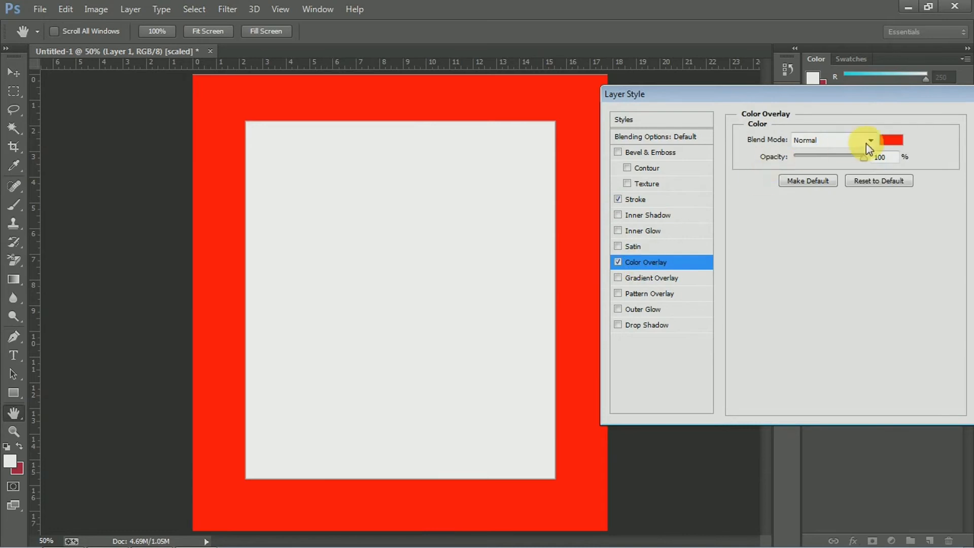
click(890, 142)
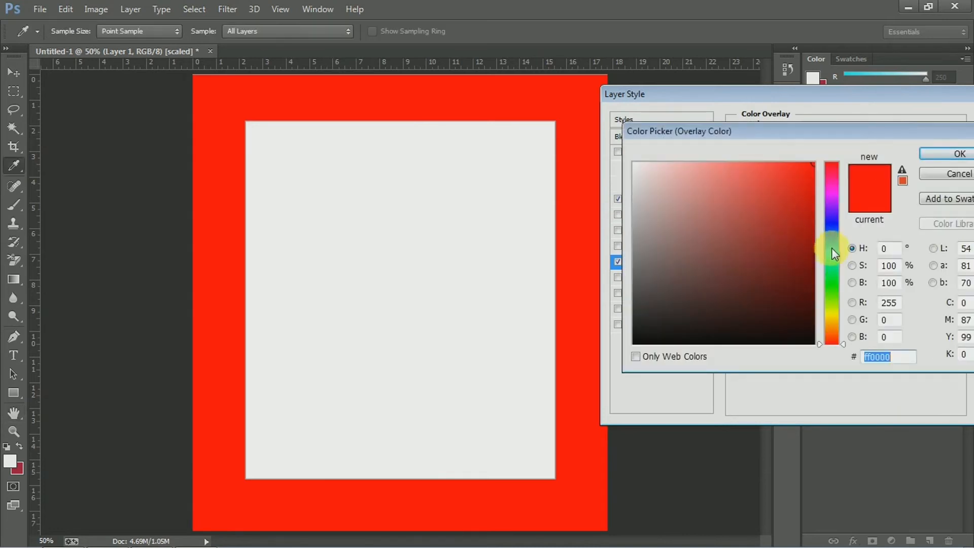
click(832, 248)
click(650, 172)
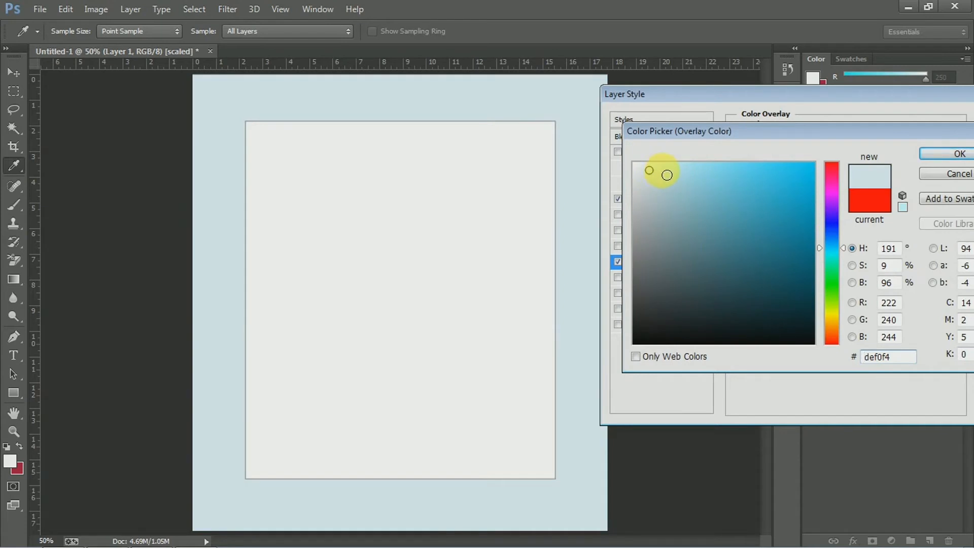
click(663, 172)
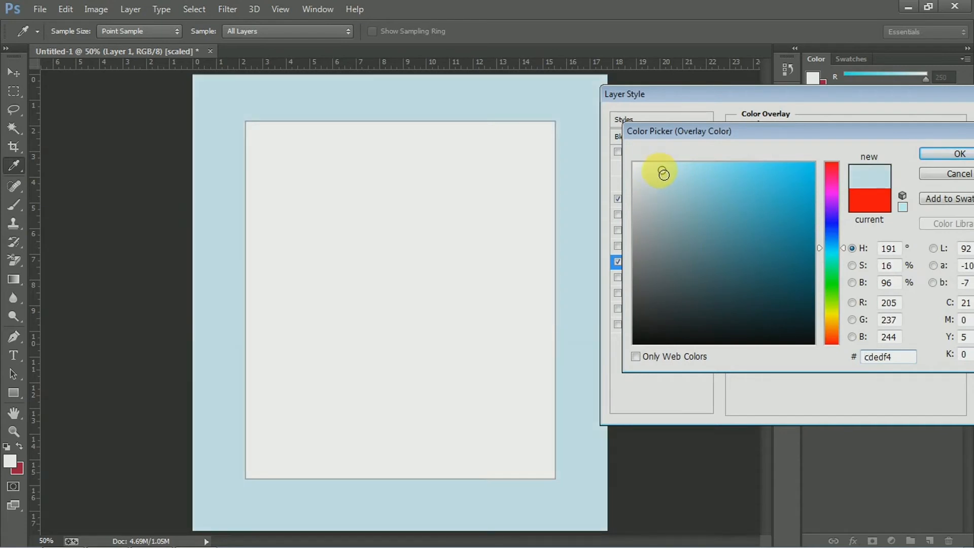
click(660, 169)
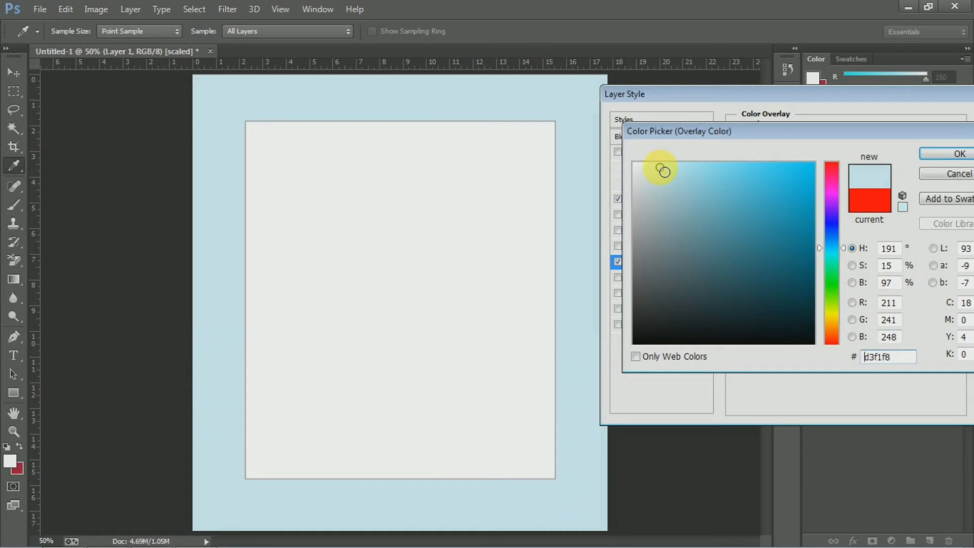
click(933, 152)
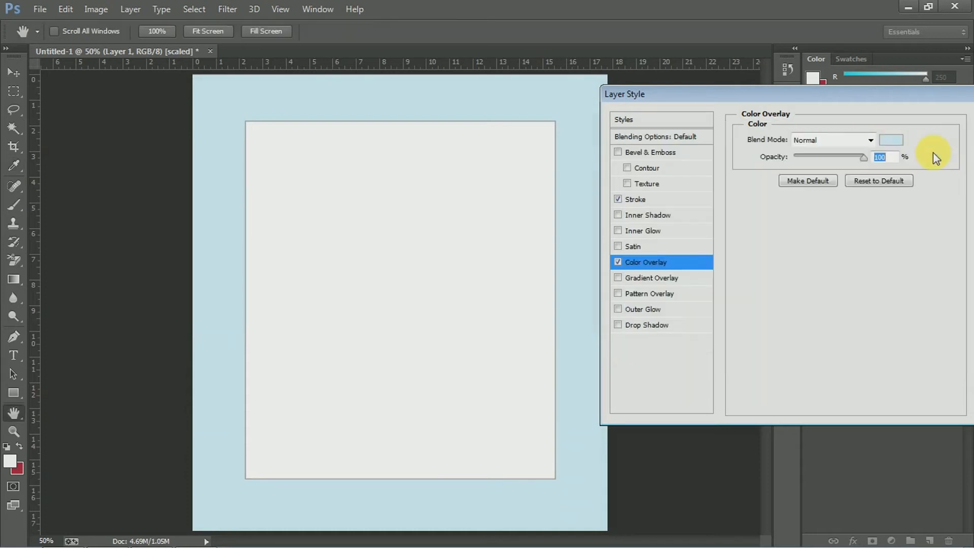
drag(892, 94, 766, 84)
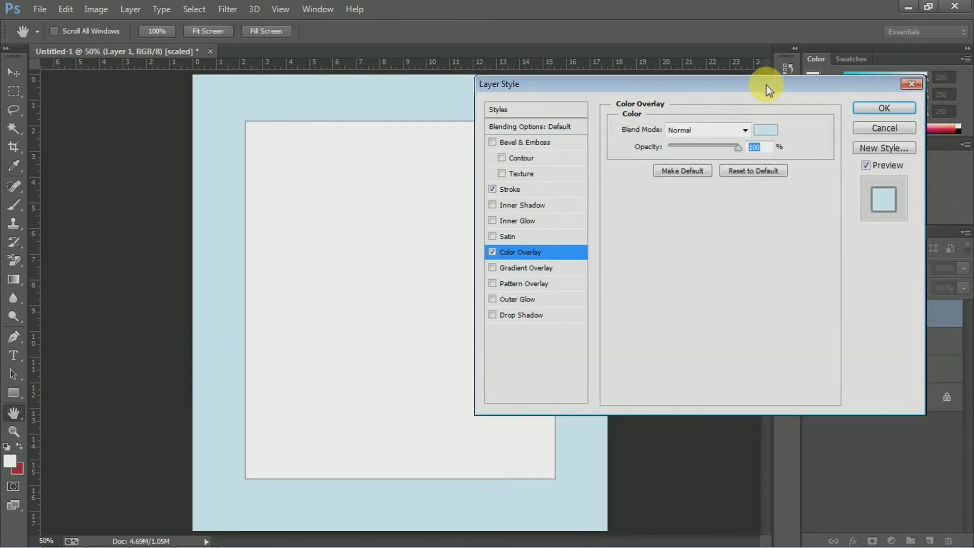
click(877, 112)
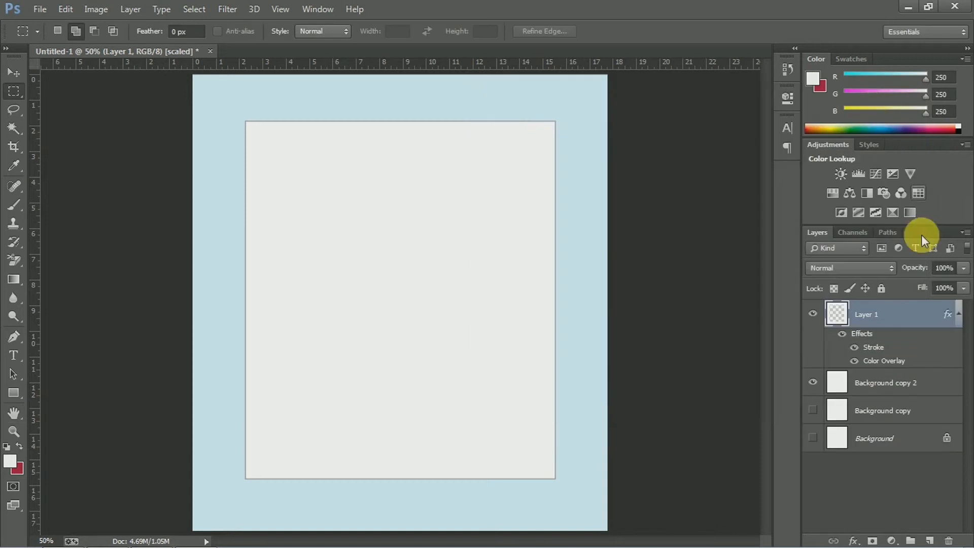
Select the empty inner area of Layer 1 inside the blue border with the Magic Wand Tool
click(885, 389)
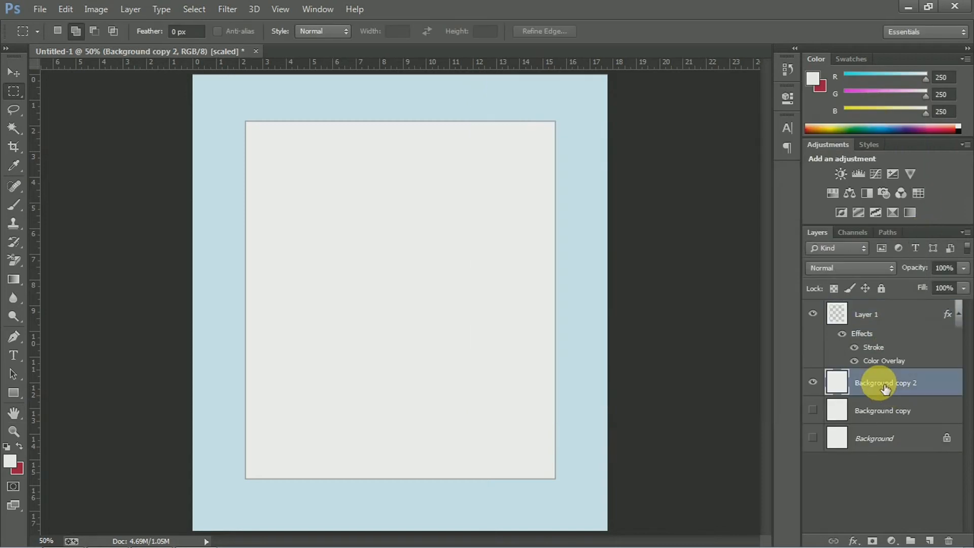
click(862, 314)
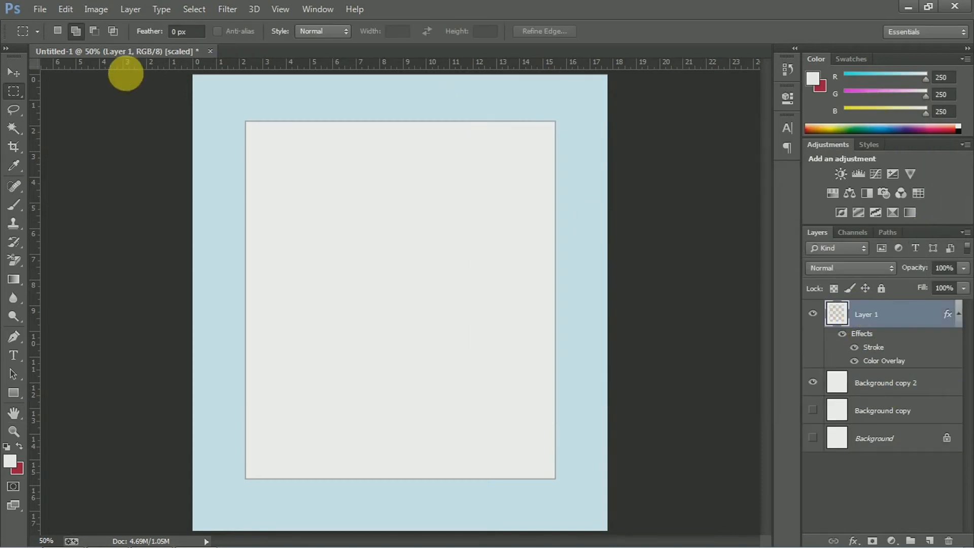
click(17, 130)
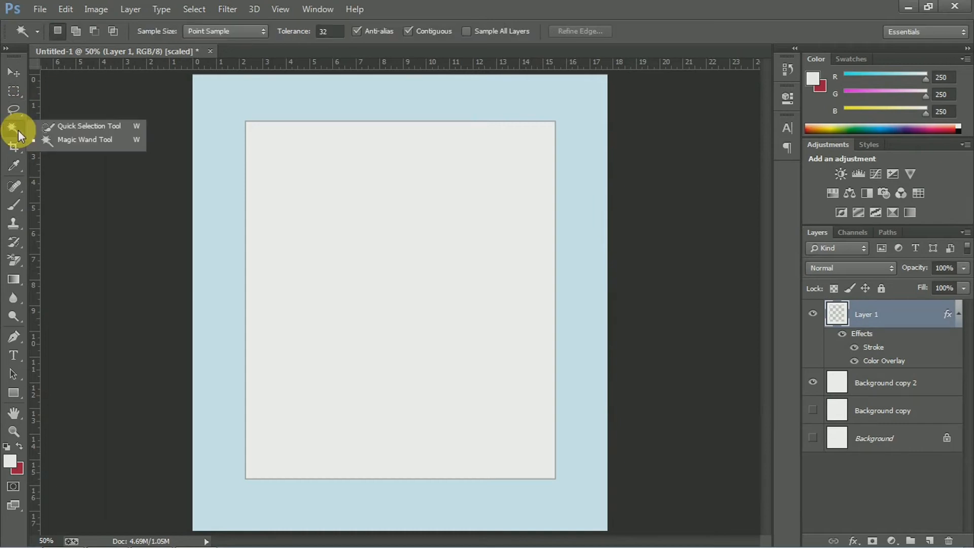
click(70, 139)
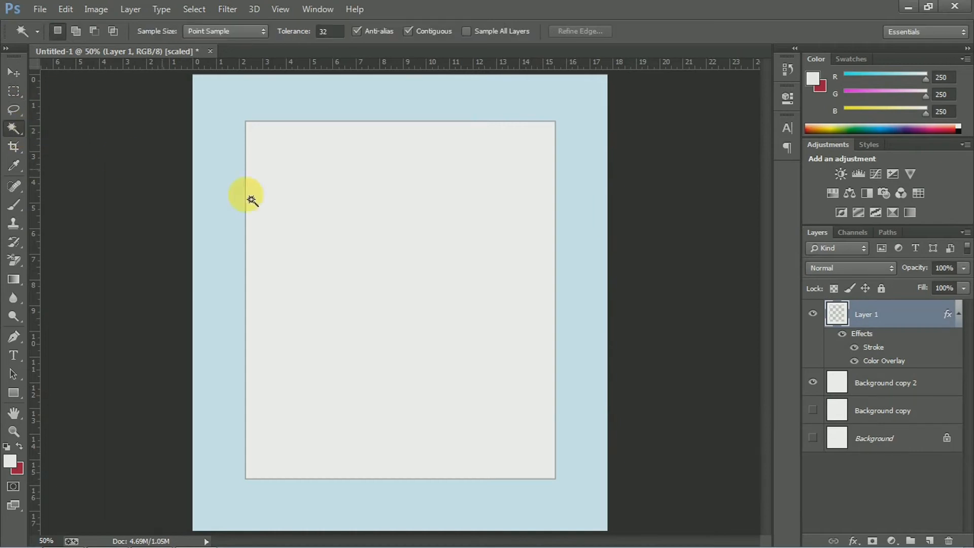
click(369, 231)
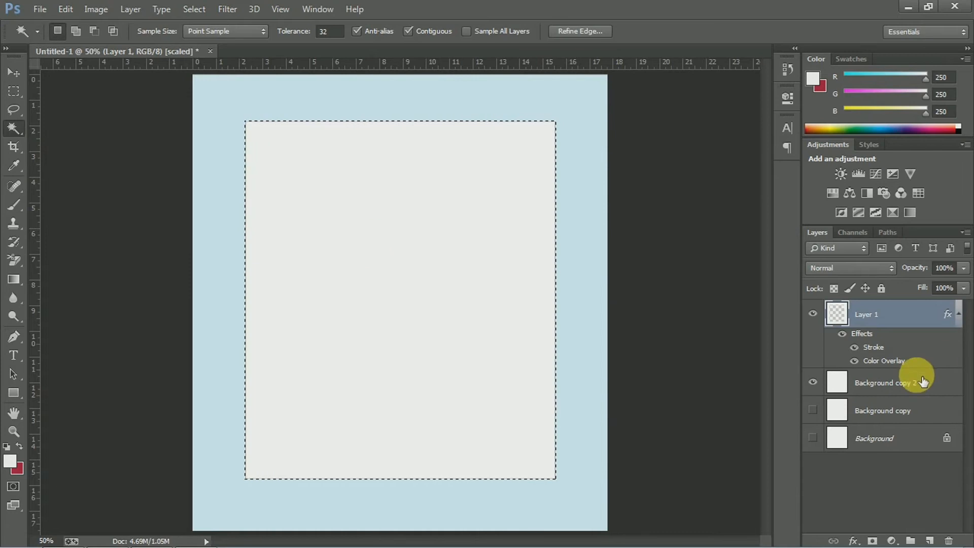
Copy the selected inner area from Background copy 2 to a new layer and hide Background copy 2
click(867, 386)
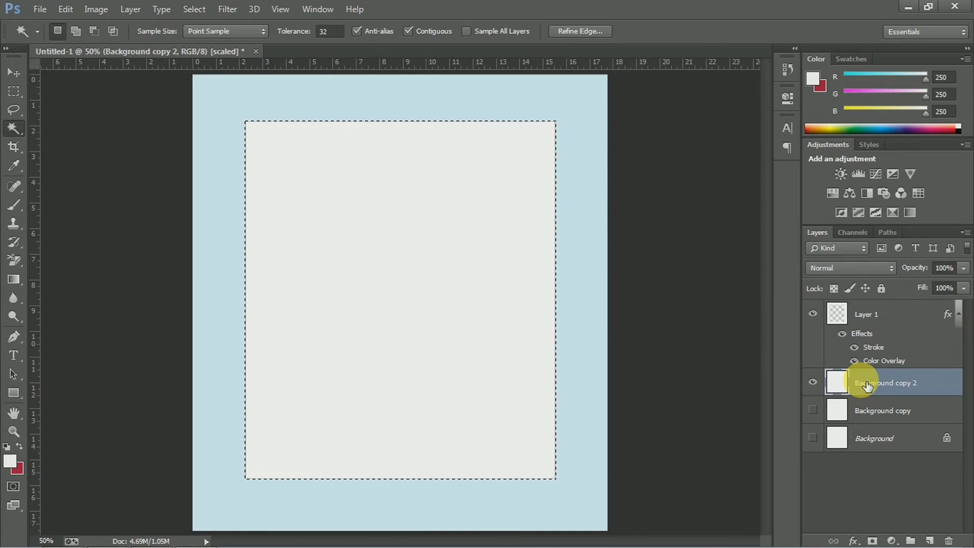
key(ctrl+j)
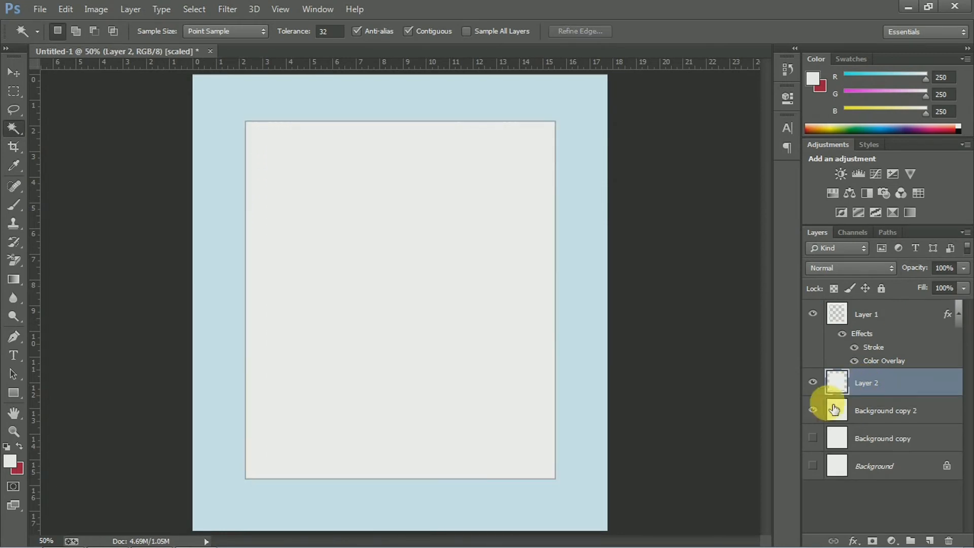
click(814, 411)
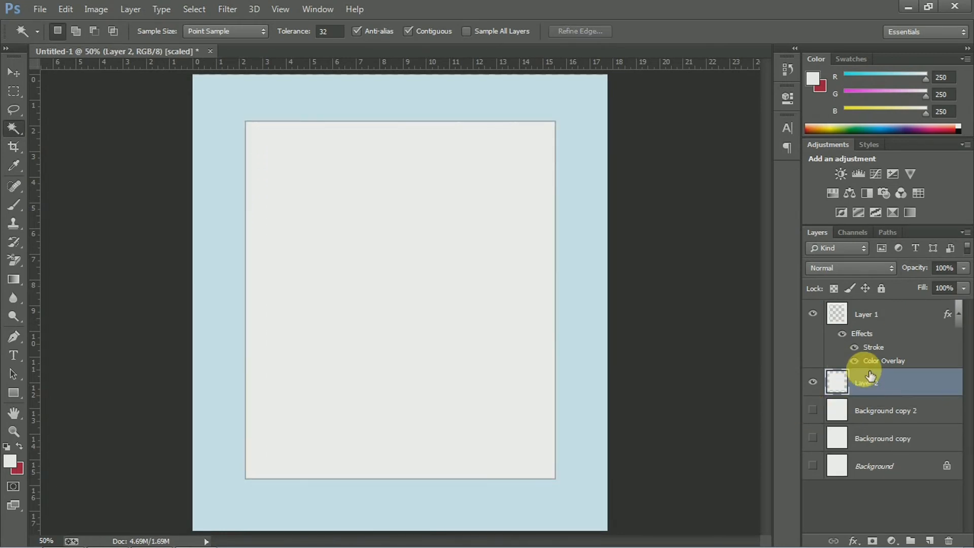
Open the blending options of Layer 2 and move the Layer Style dialog clear of the canvas
right_click(864, 383)
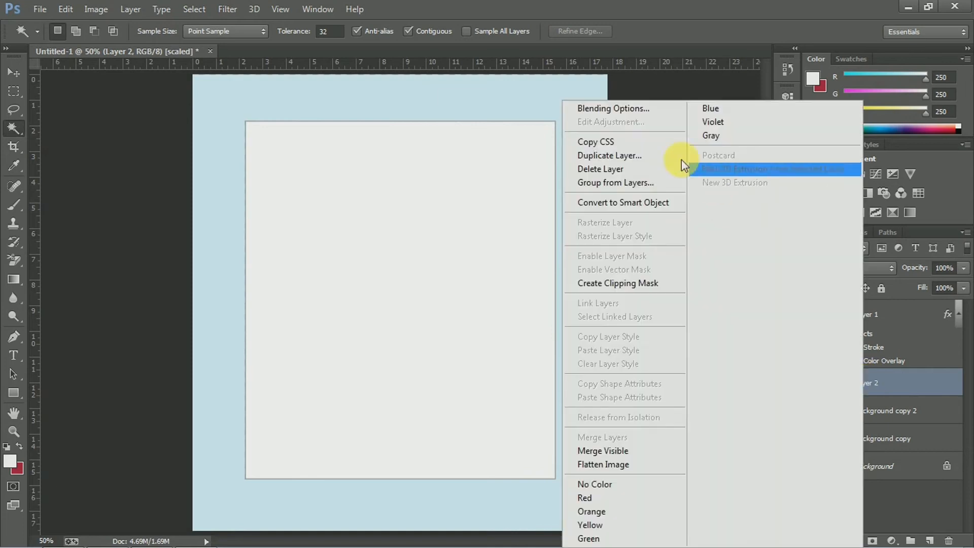
click(630, 116)
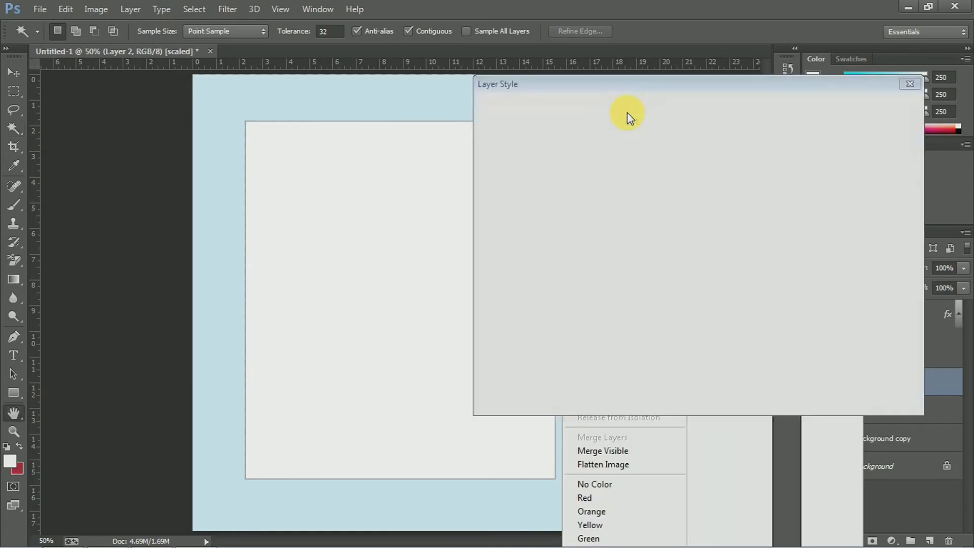
drag(631, 84, 766, 90)
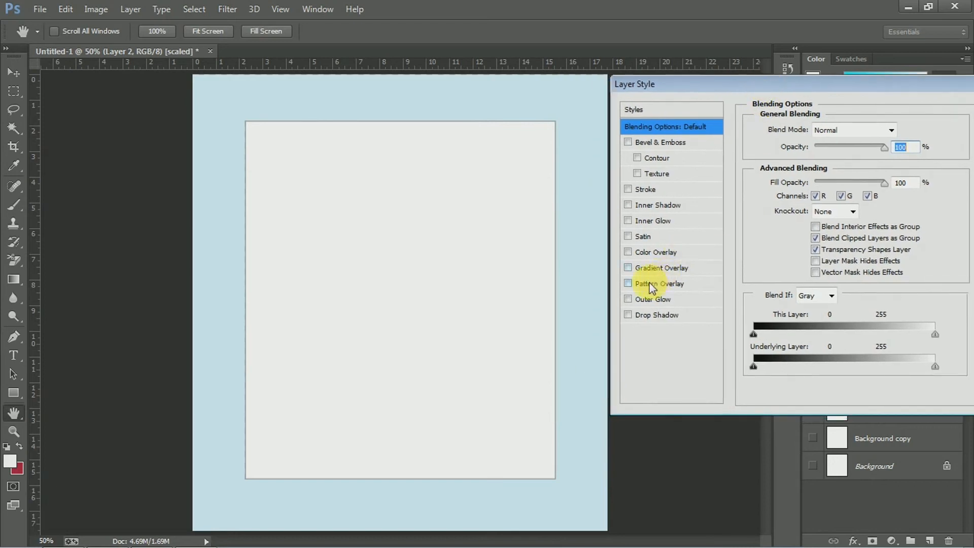
Try a Color Overlay in pale blue ebf6f9 on Layer 2 and turn it off again
click(628, 253)
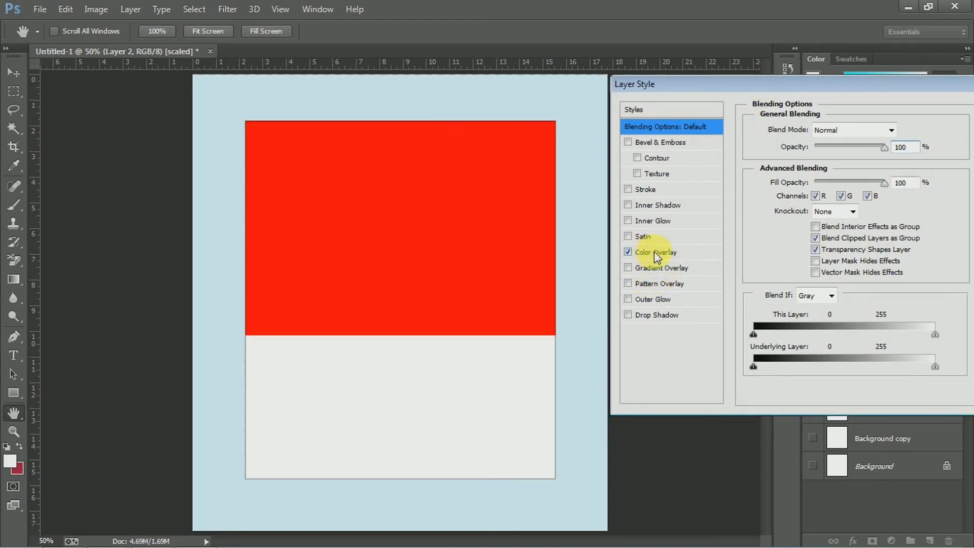
click(662, 253)
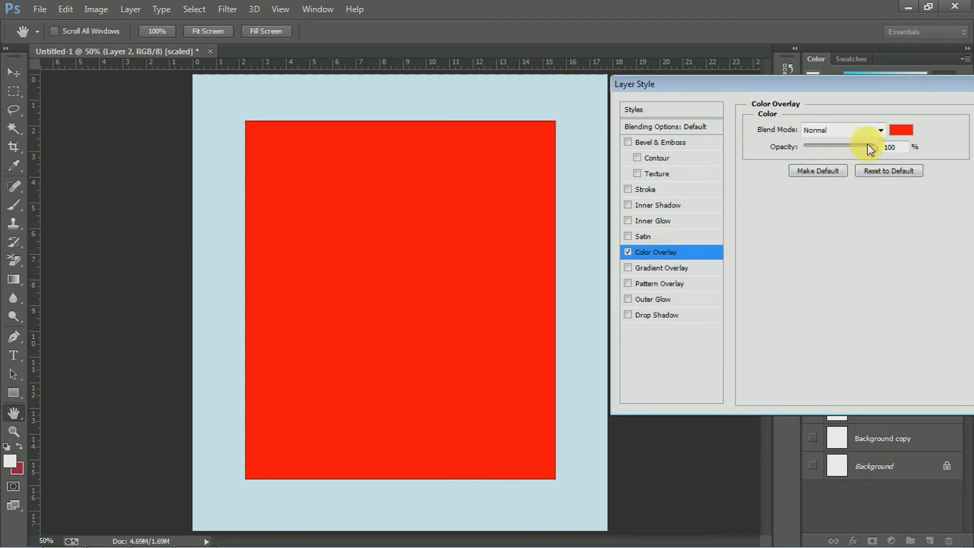
click(900, 130)
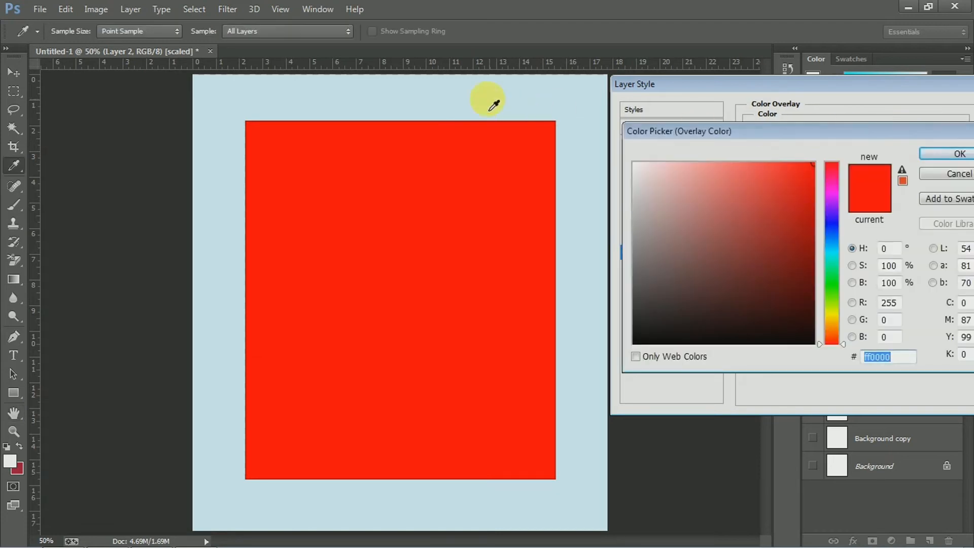
click(475, 107)
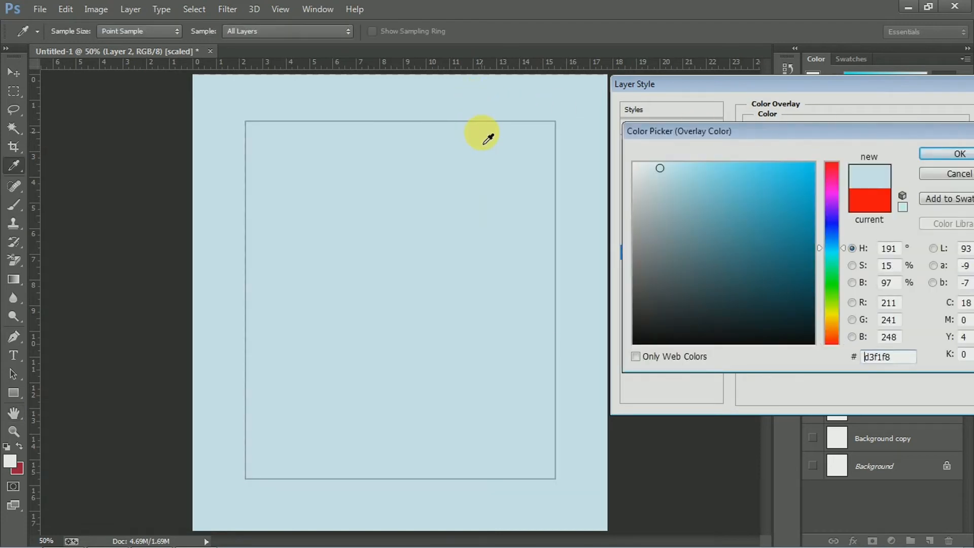
click(648, 171)
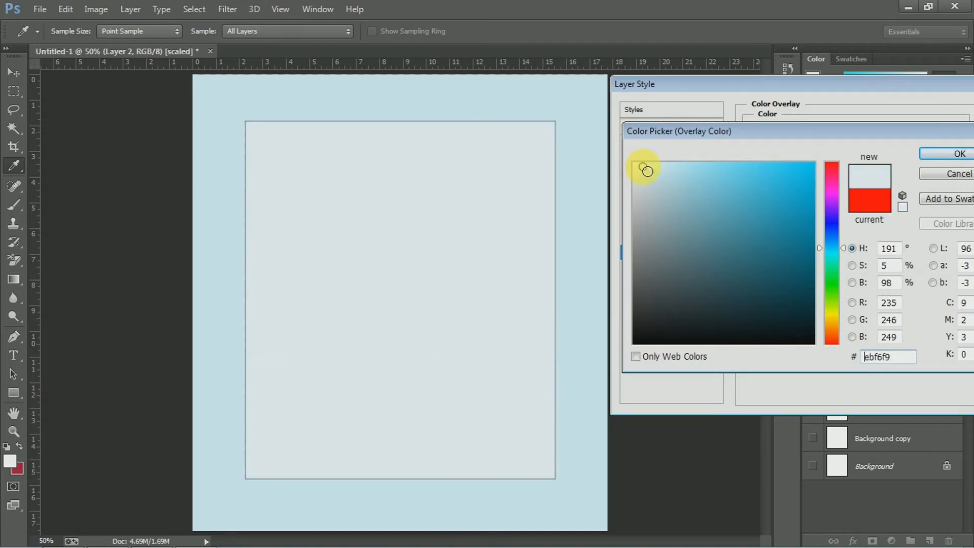
click(939, 155)
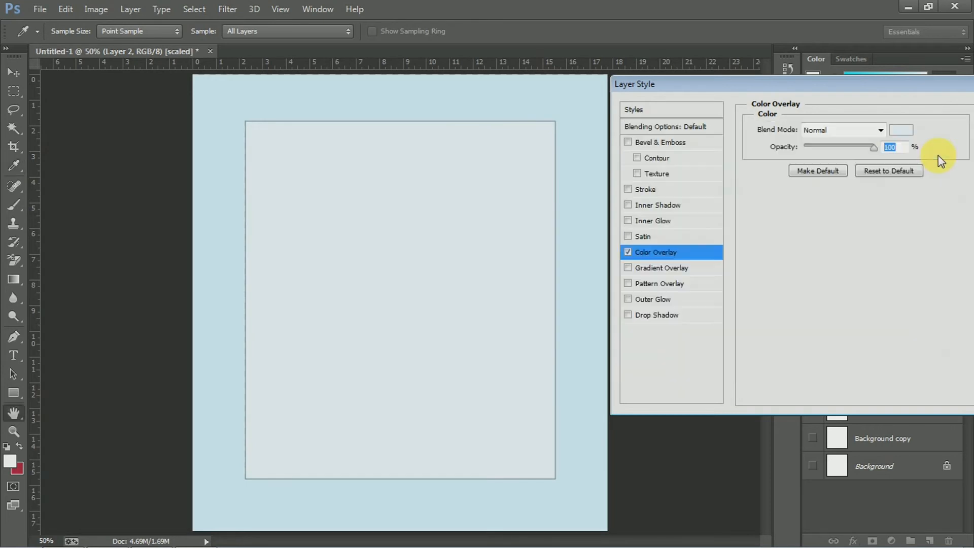
click(628, 252)
Add a Gradient Overlay to Layer 2 and choose the Foreground to Background preset for its gradient
click(628, 267)
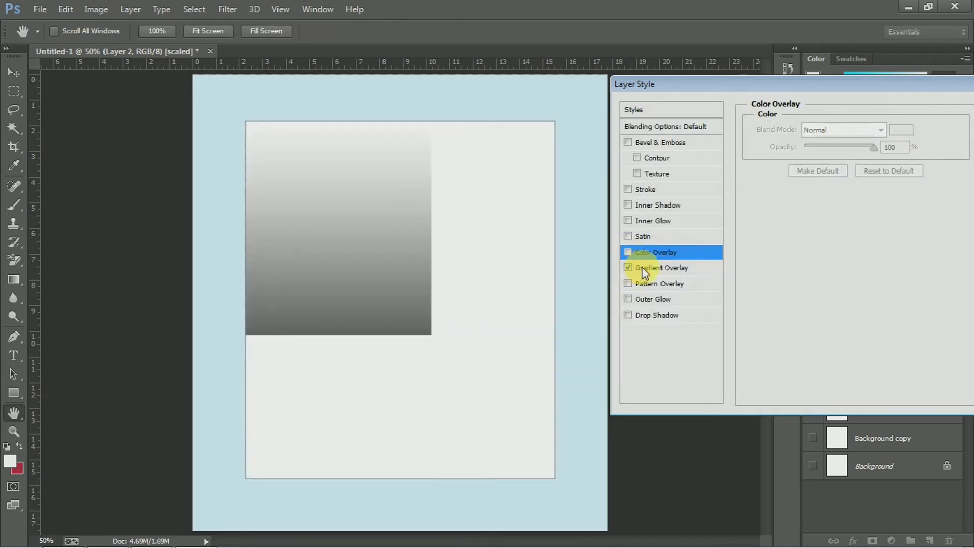
click(657, 266)
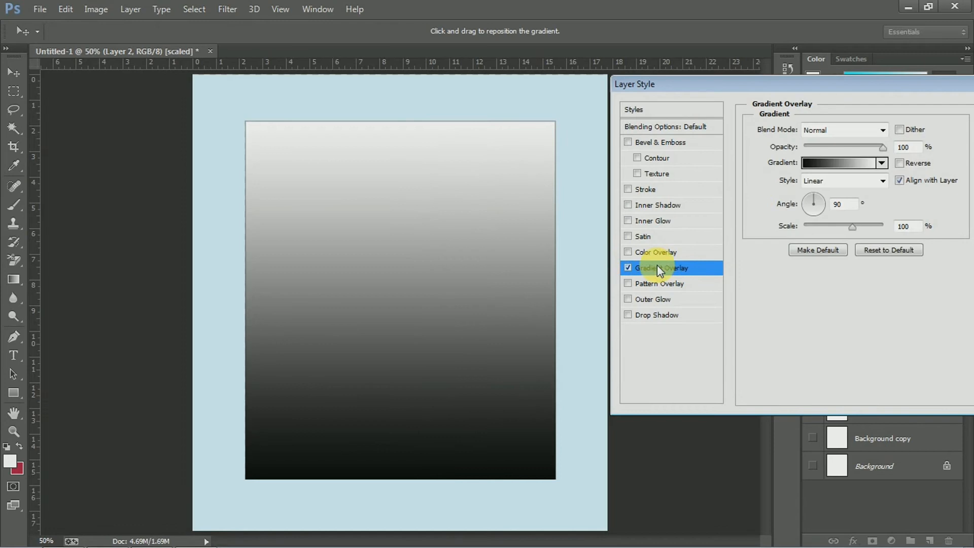
click(840, 165)
click(673, 176)
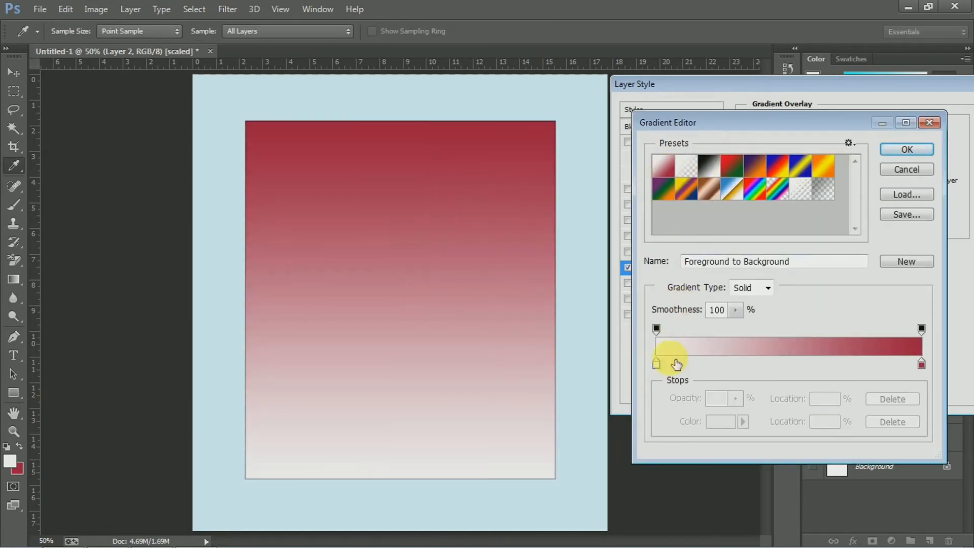
Set the gradient's color stop at location 100% to pale yellow f3e7b8
click(922, 365)
click(721, 422)
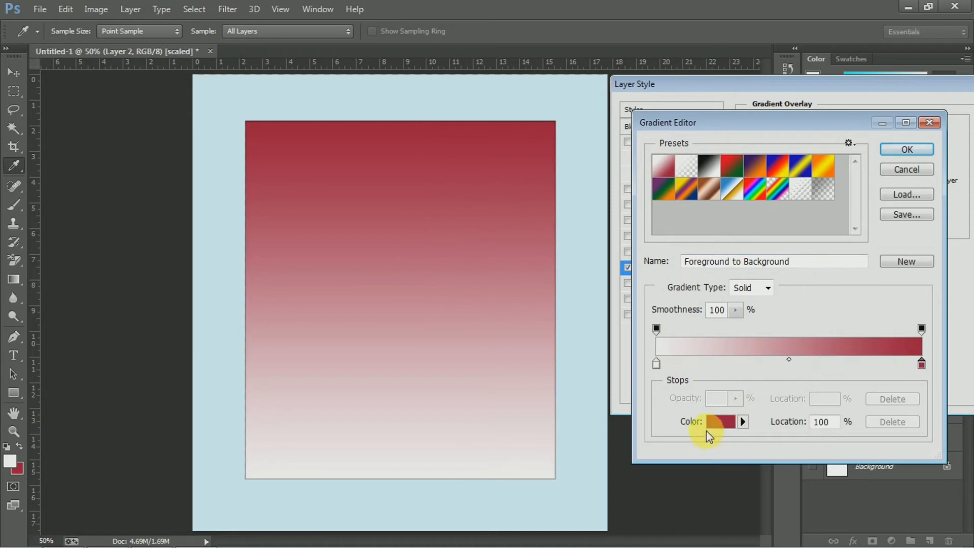
click(825, 307)
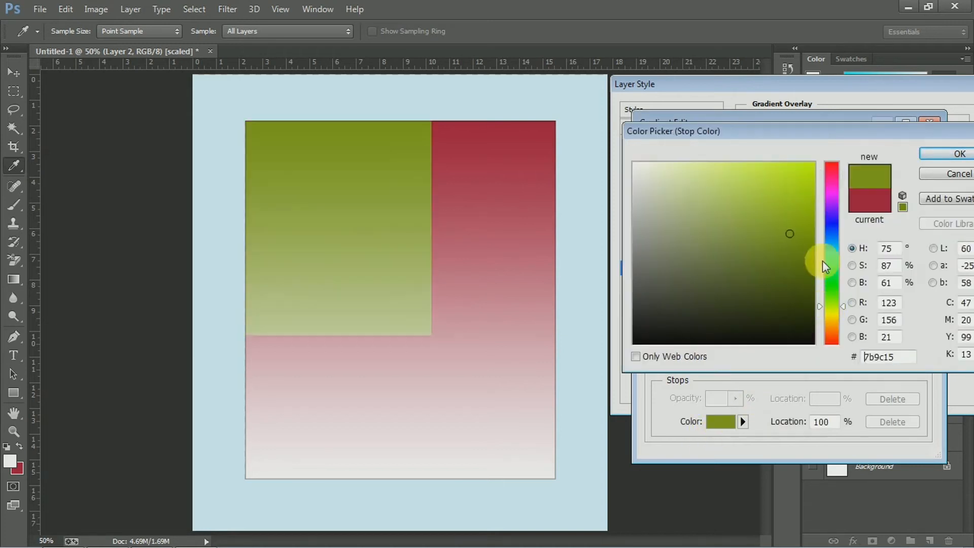
click(796, 173)
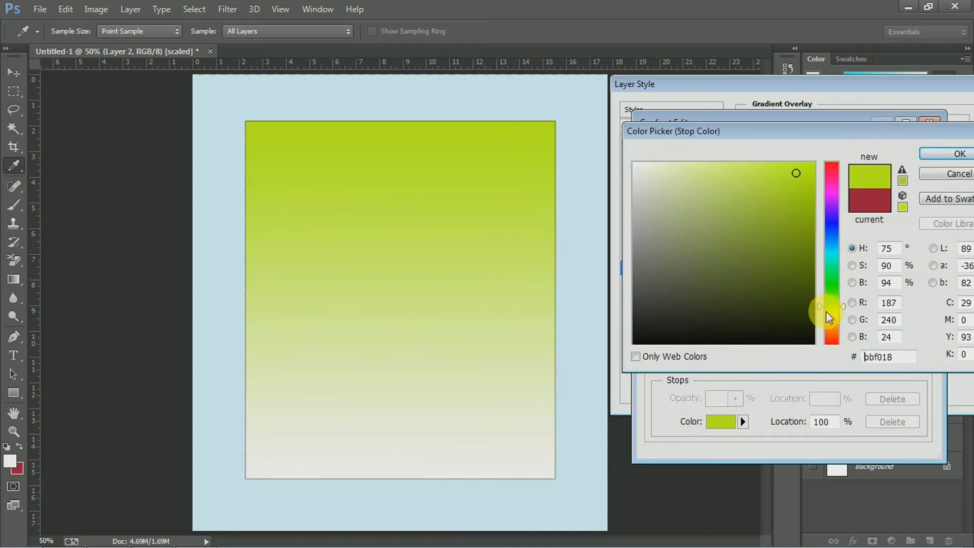
click(830, 320)
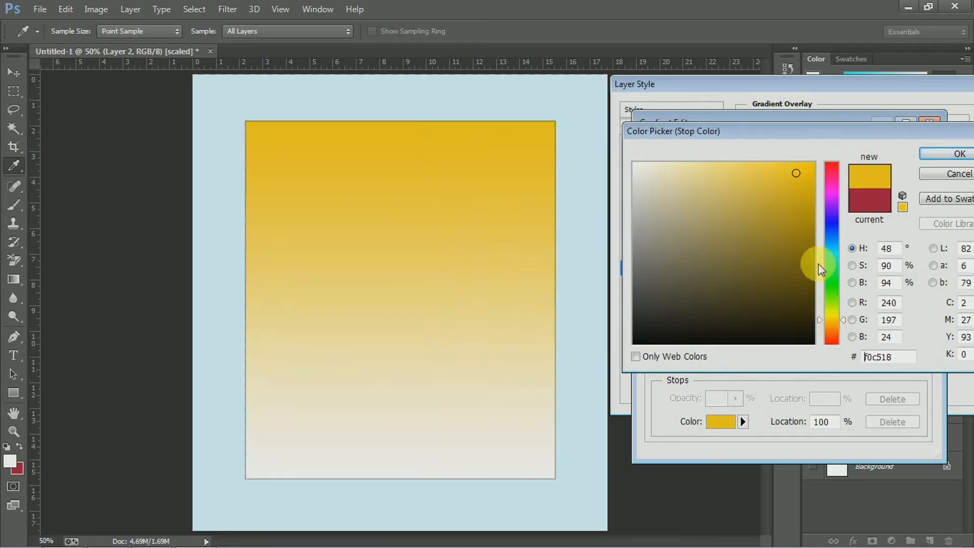
click(809, 169)
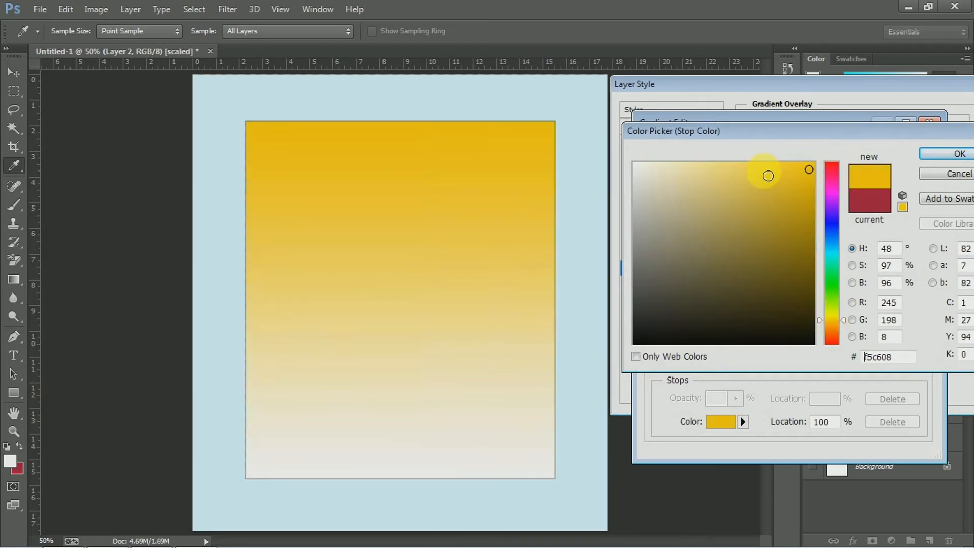
click(752, 173)
click(736, 171)
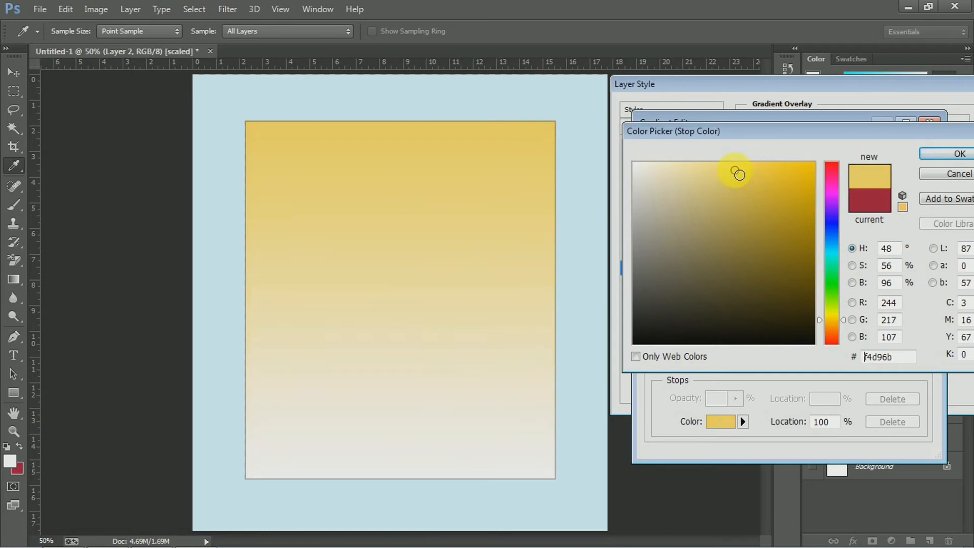
click(713, 175)
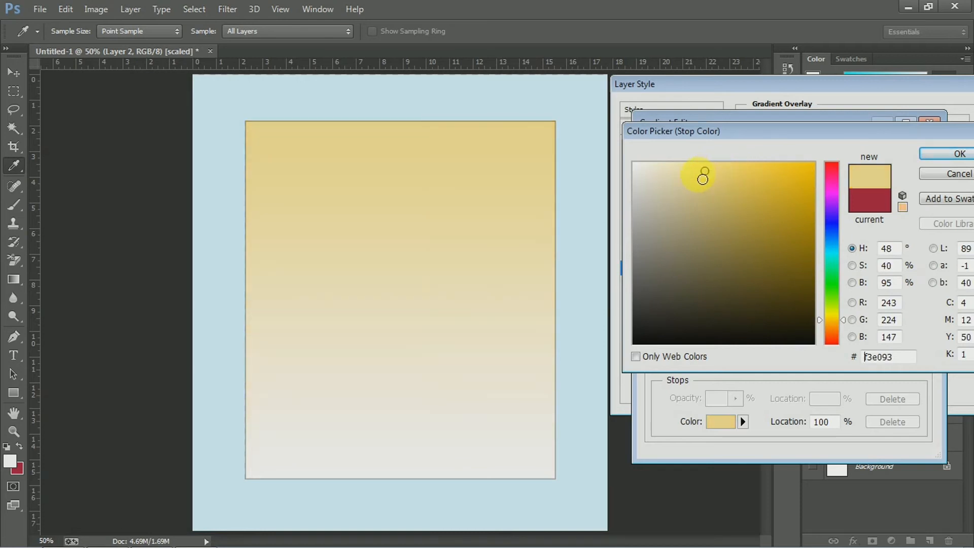
click(691, 178)
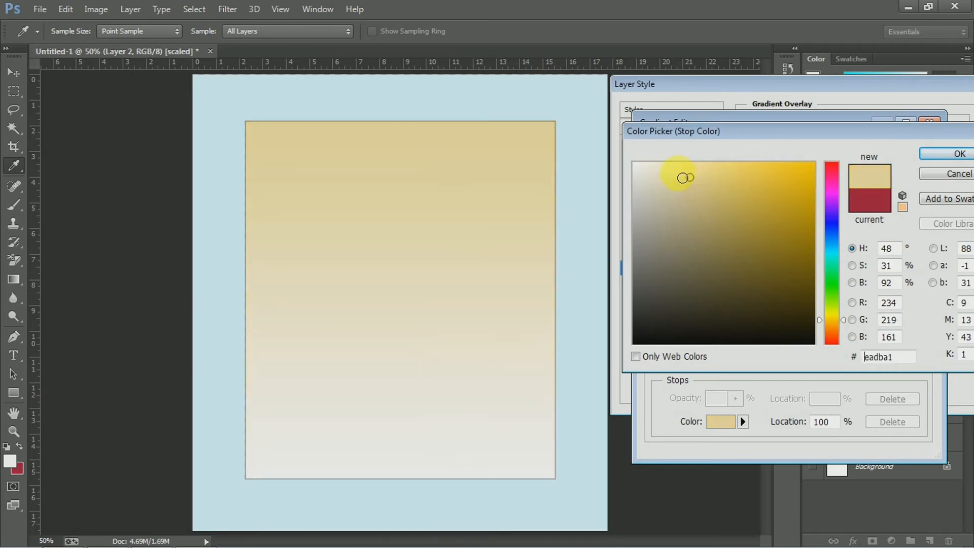
click(680, 175)
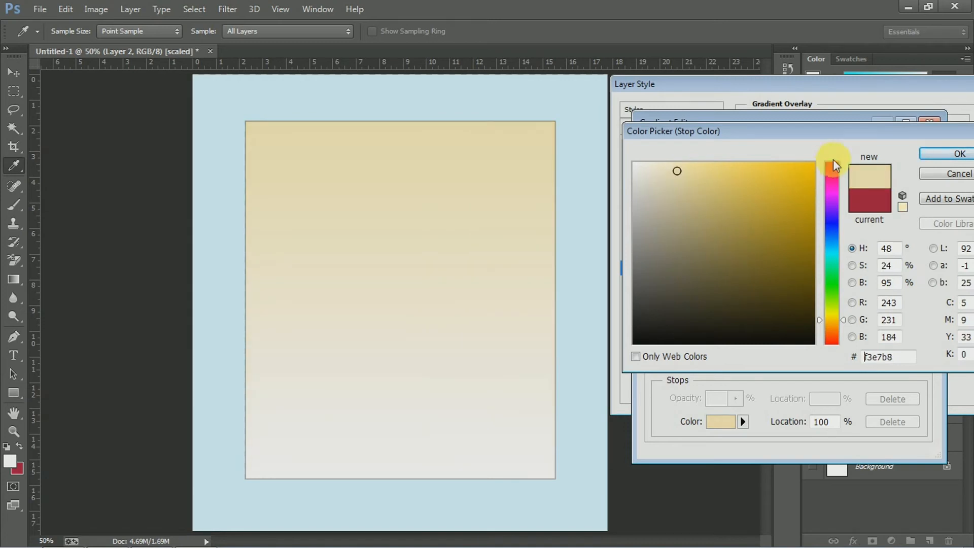
click(948, 155)
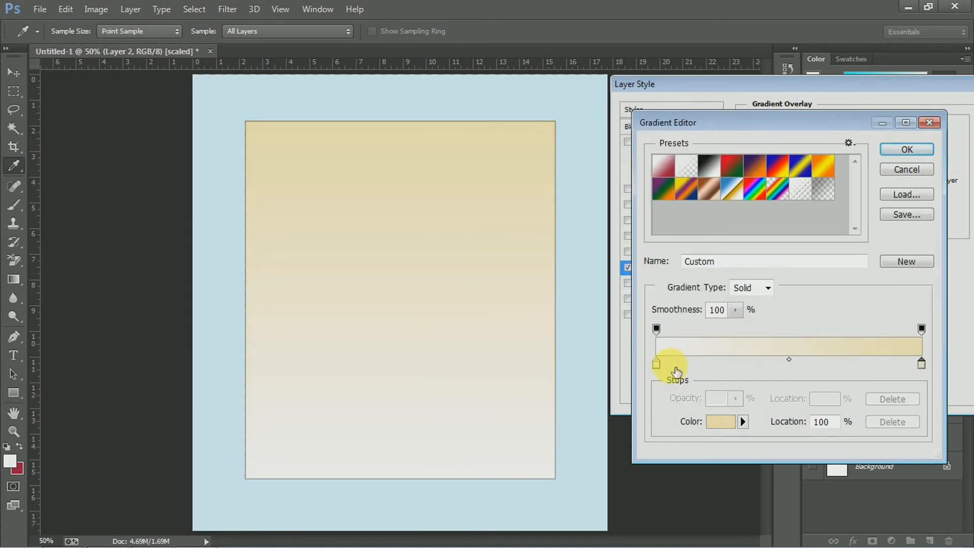
Set the gradient's color stop at location 0% to a light blue
click(656, 365)
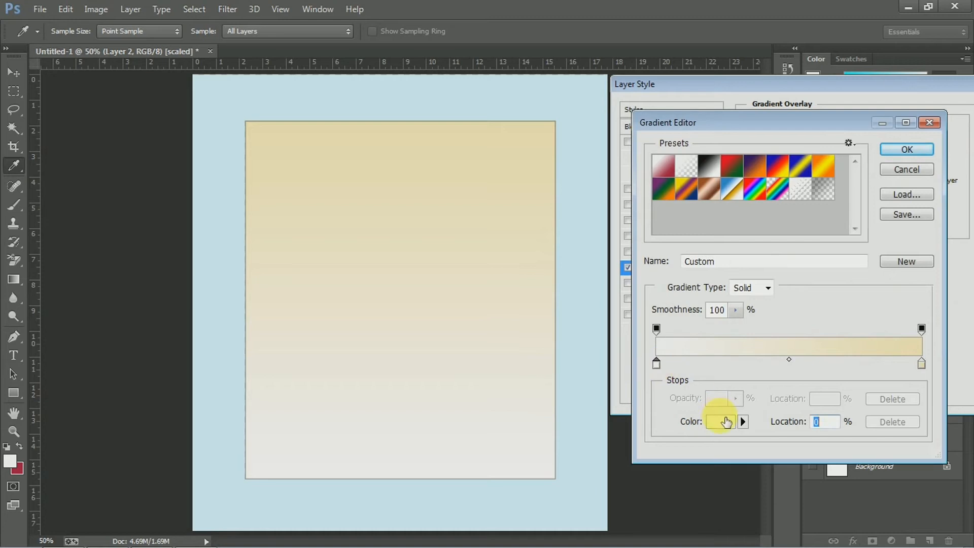
click(721, 422)
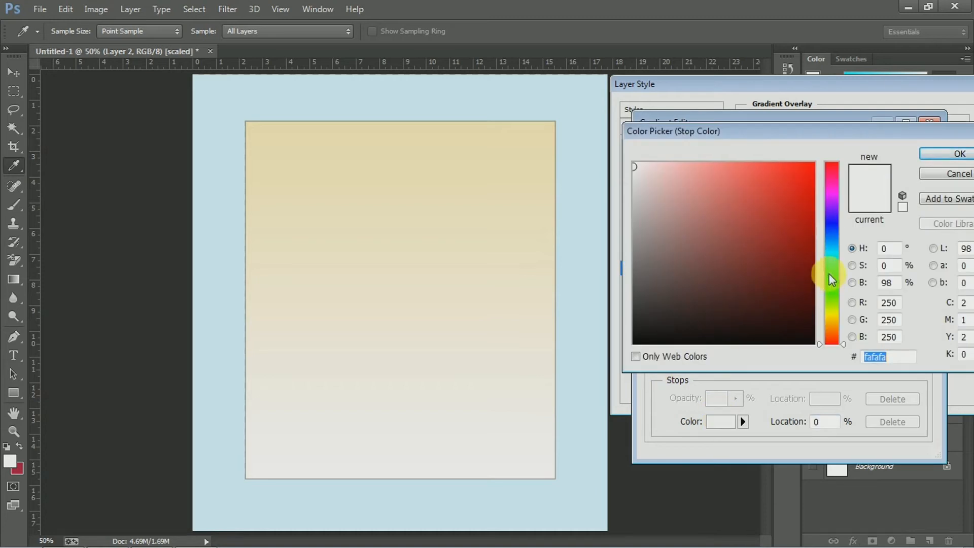
click(829, 249)
click(660, 175)
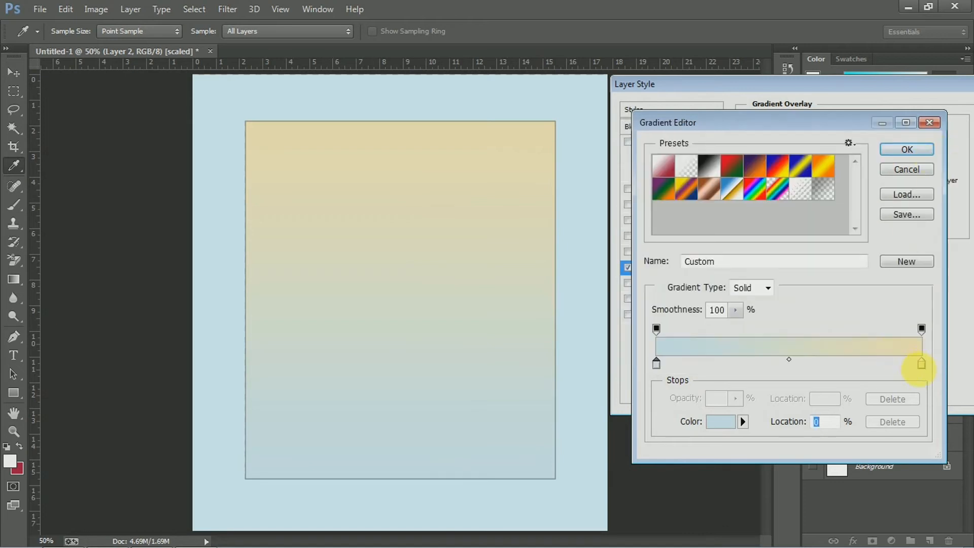
Set the gradient's color stop at location 100% to pale cream f5efd8 and apply the Gradient Overlay to Layer 2
click(922, 364)
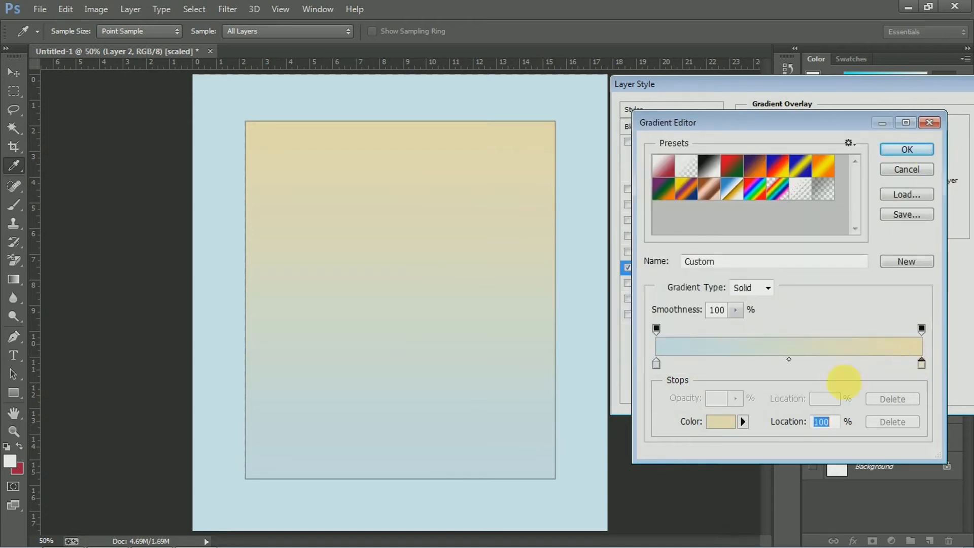
click(720, 422)
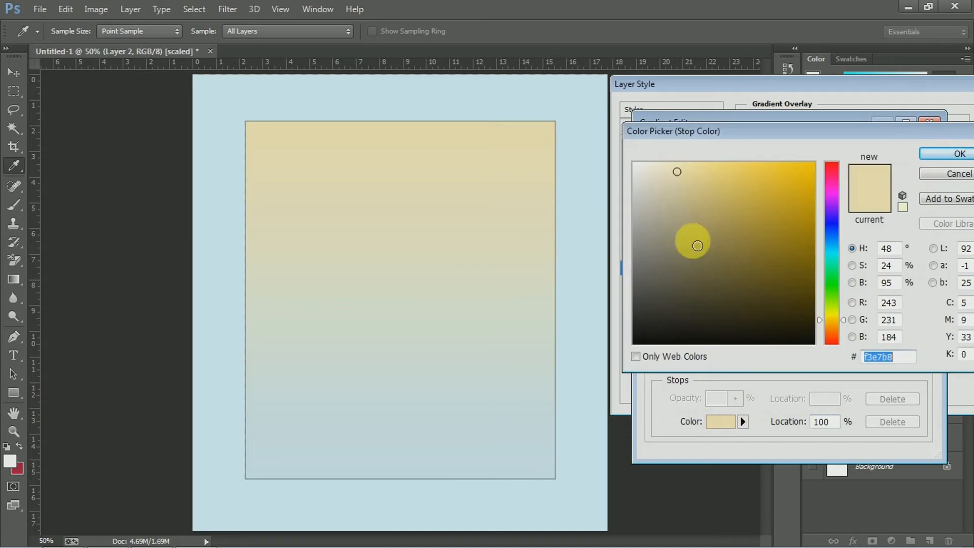
click(654, 170)
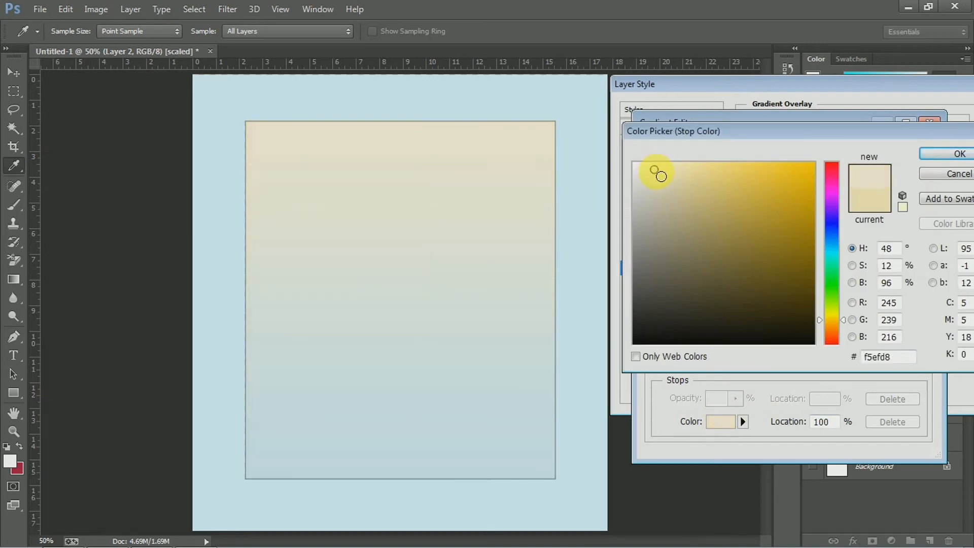
click(932, 155)
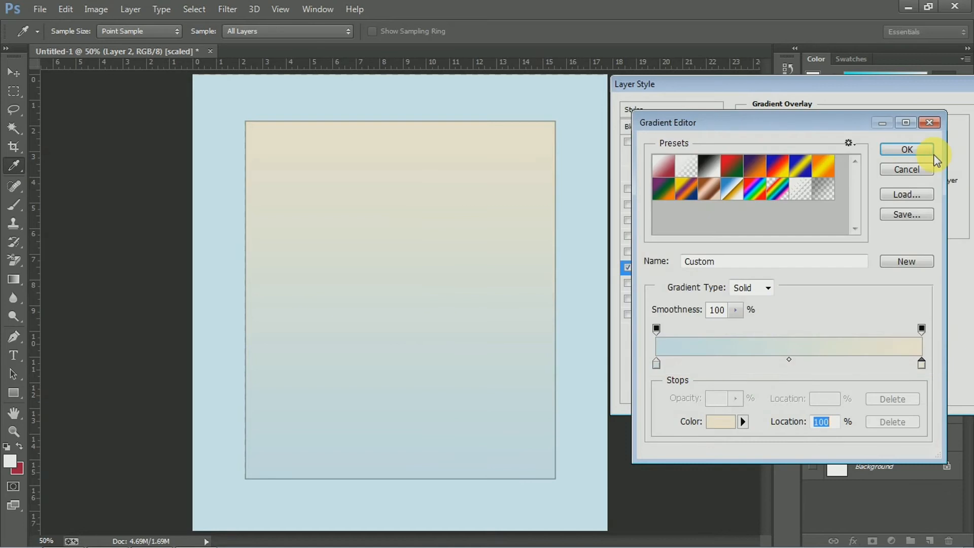
click(906, 148)
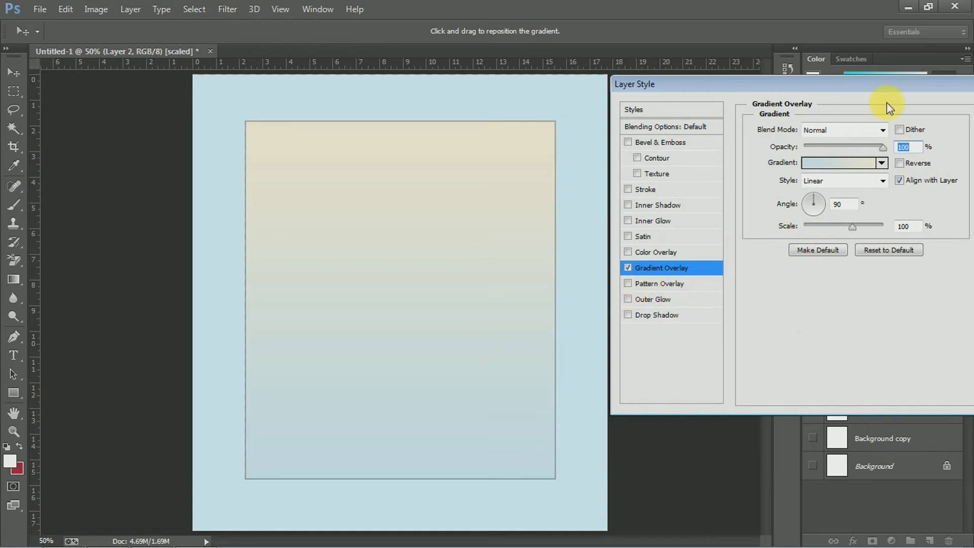
drag(905, 87, 780, 88)
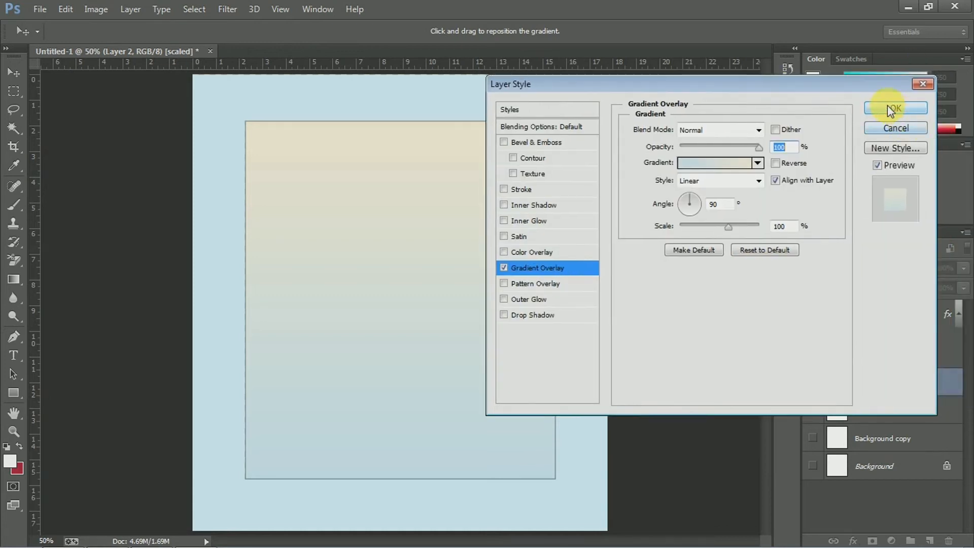
click(891, 108)
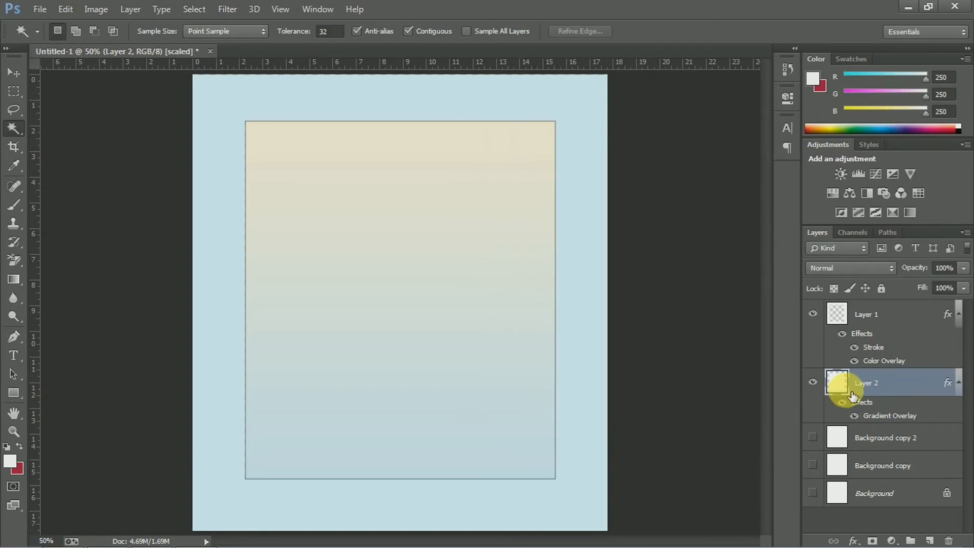
Switch to the Windows desktop and open the Downloads folder in Windows Explorer
click(906, 9)
right_click(585, 87)
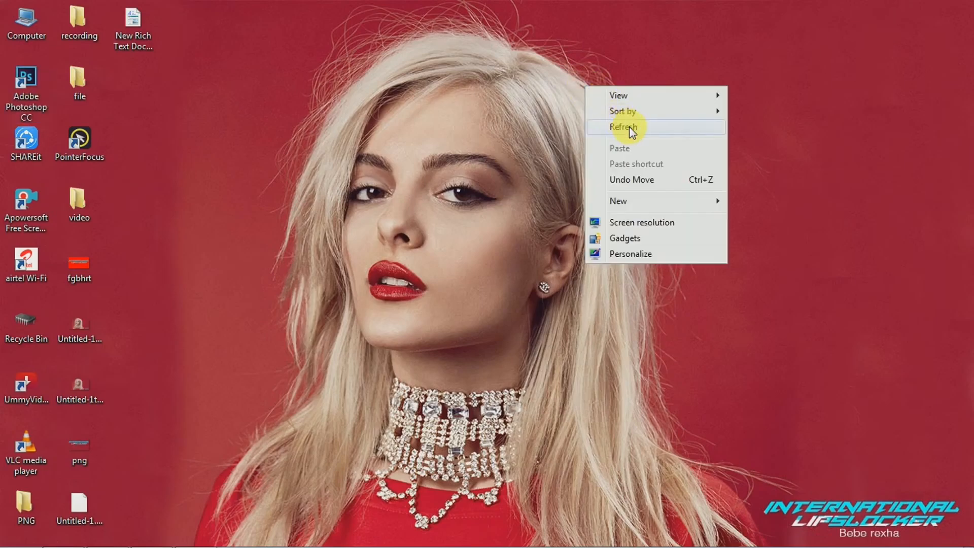
click(629, 126)
right_click(607, 103)
click(649, 141)
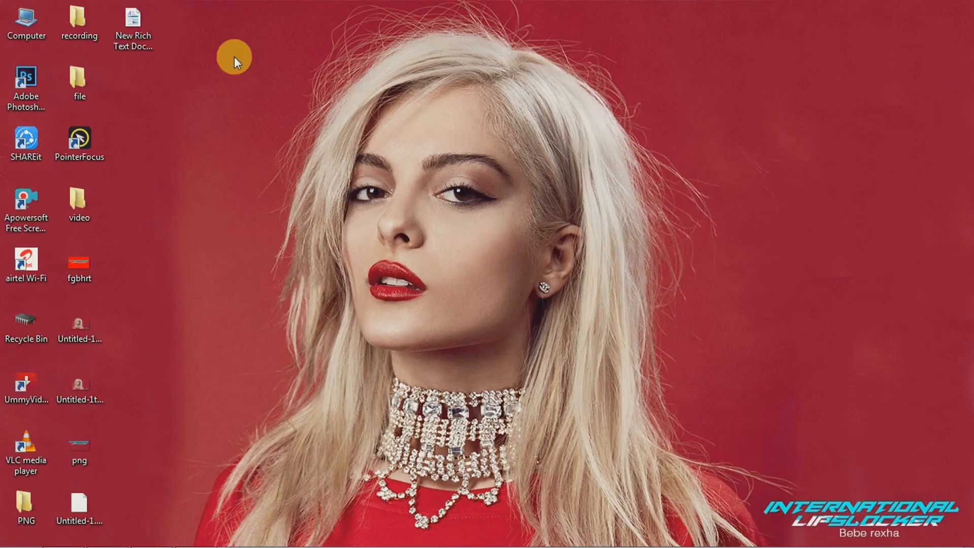
double_click(35, 26)
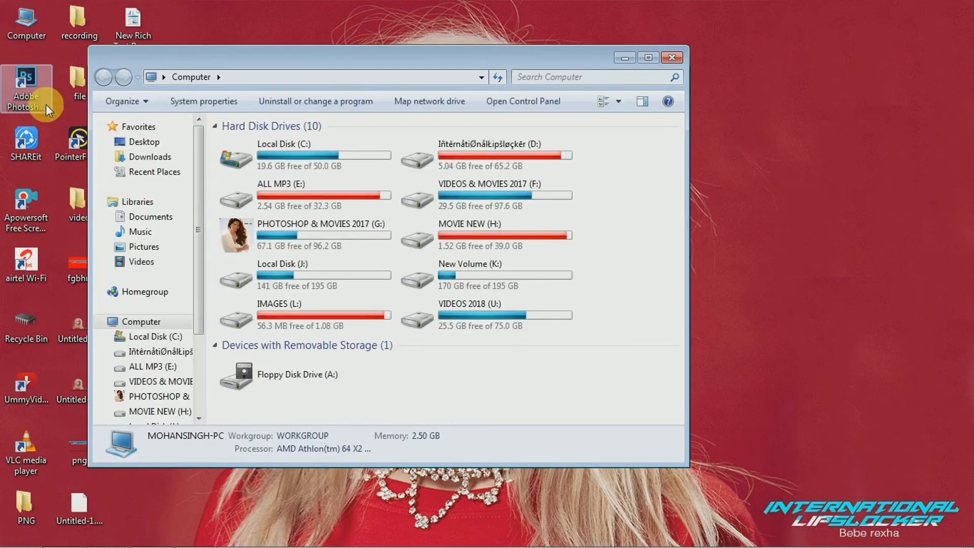
click(144, 161)
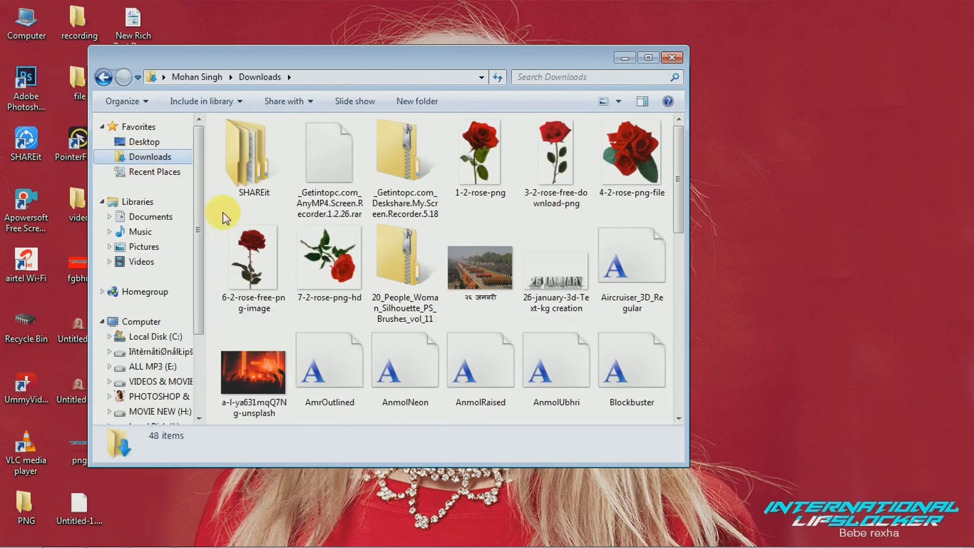
Place the image 3-2-rose-free-download-png from Downloads into the Photoshop document above Layer 2
click(550, 155)
mouse_move(113, 545)
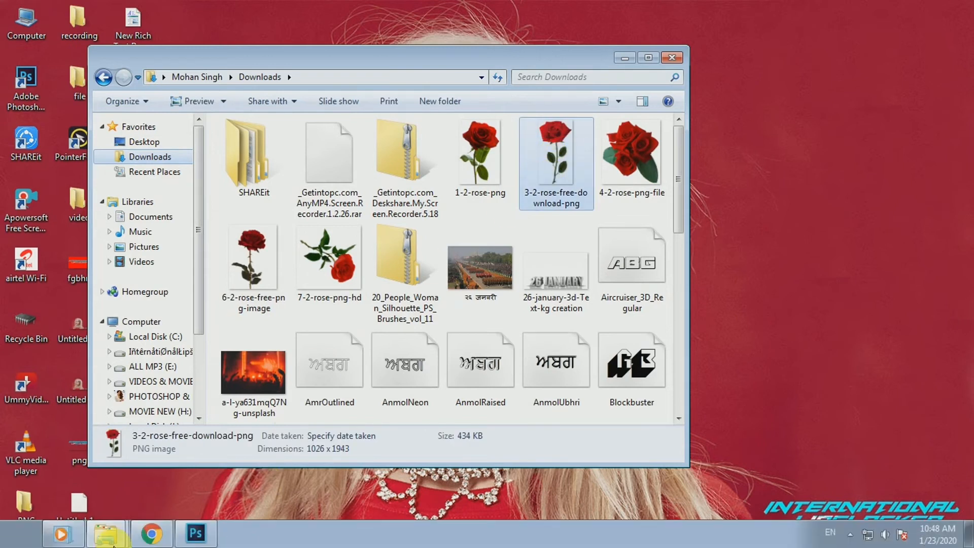
click(196, 533)
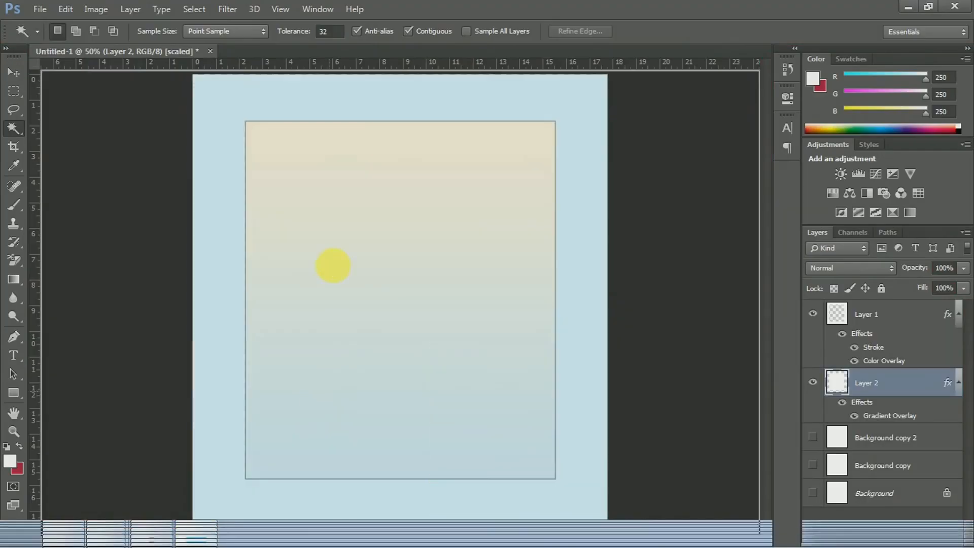
drag(333, 265, 330, 269)
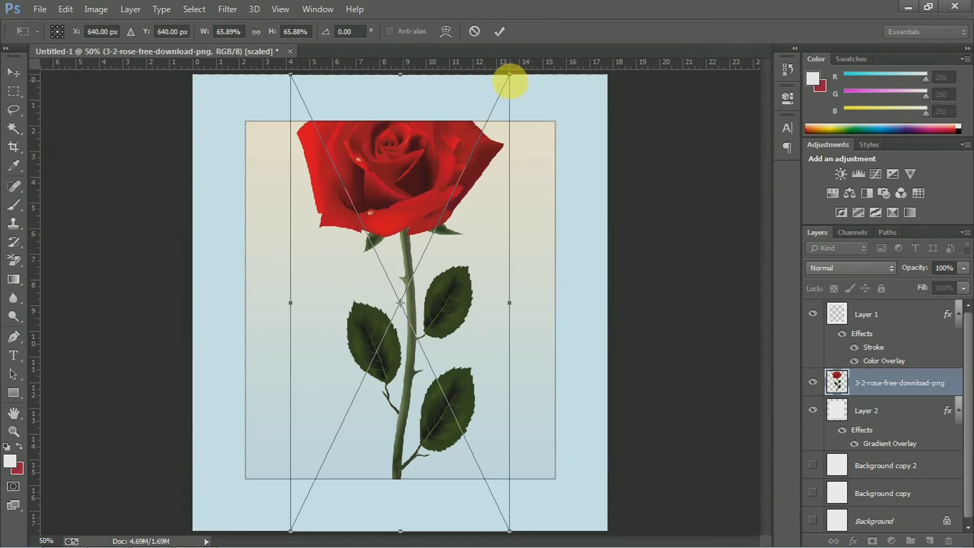
Scale the placed rose to about 37% width and 34% height and shift it slightly left within the gradient area
drag(510, 78, 464, 200)
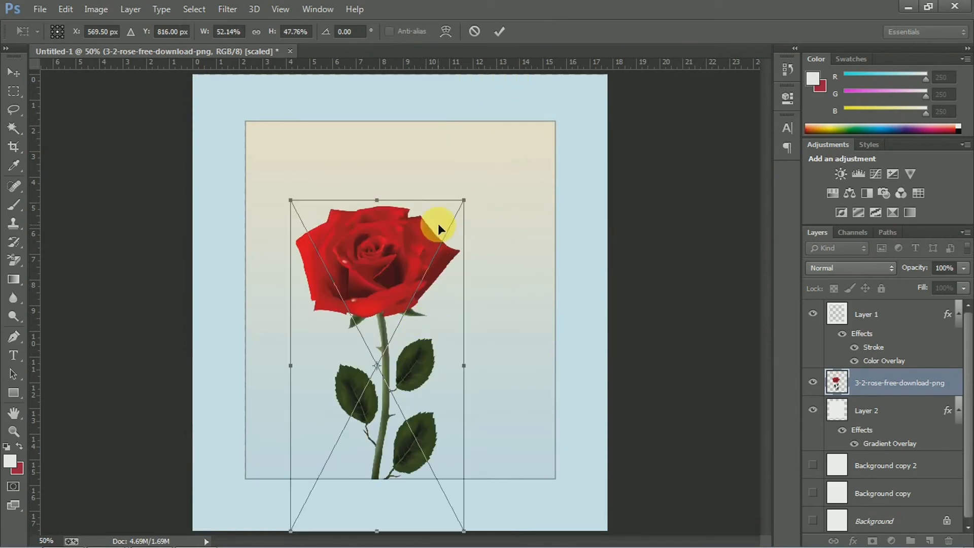
drag(470, 200, 439, 248)
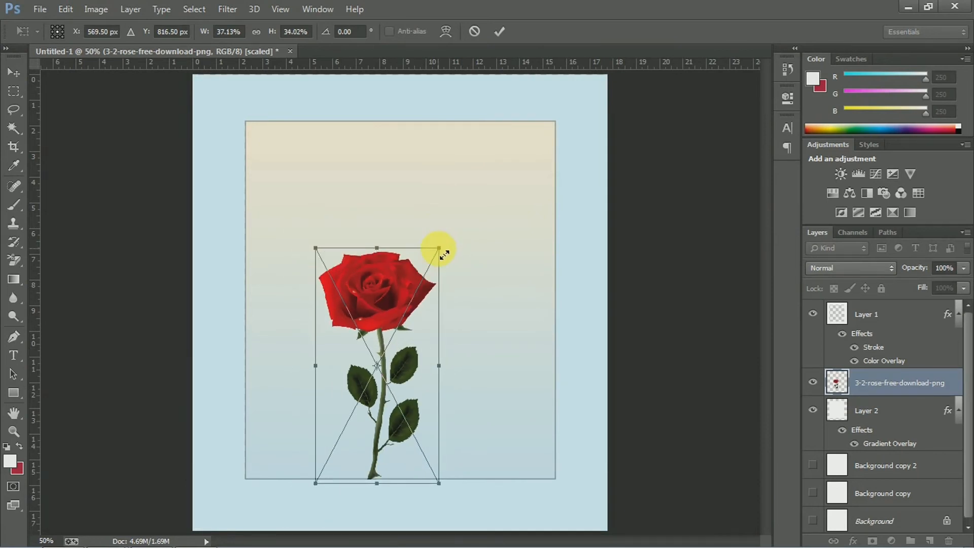
key(Return)
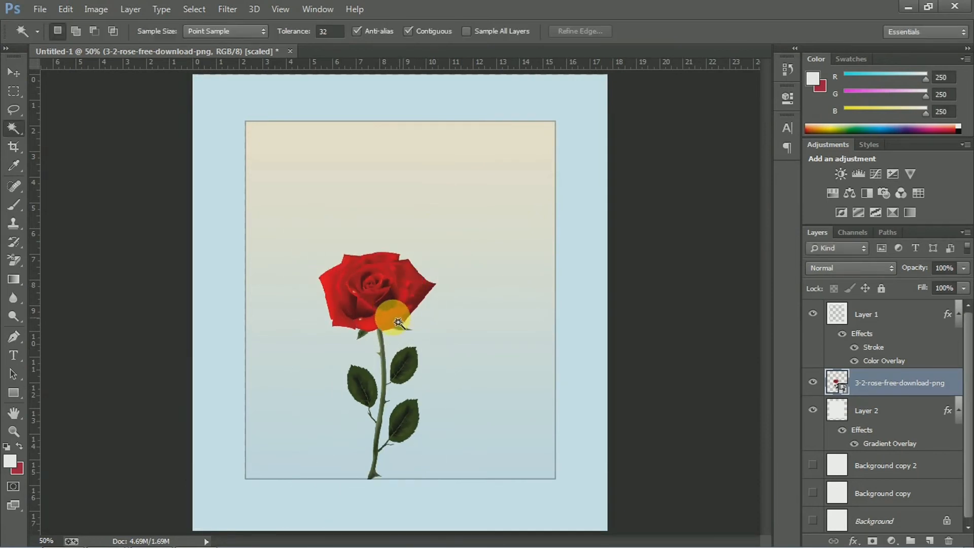
click(6, 72)
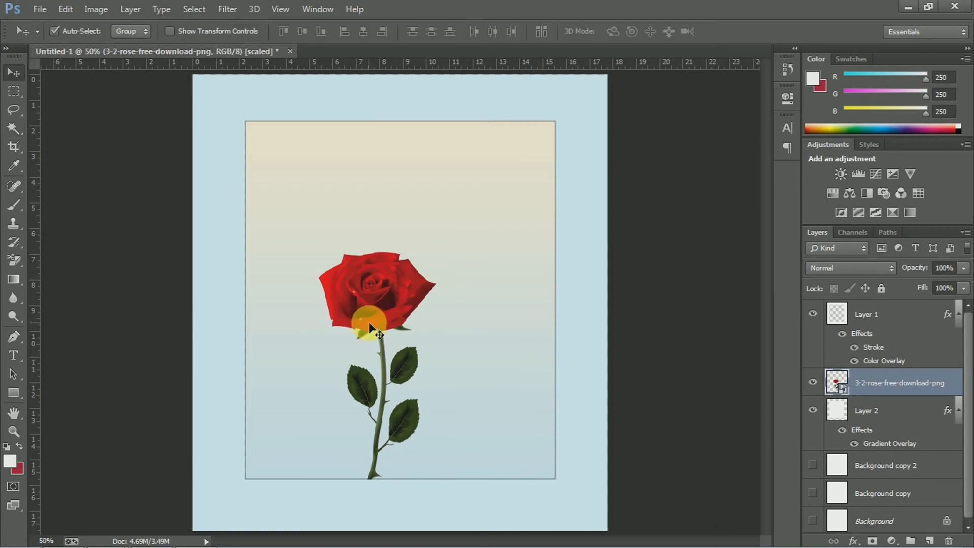
drag(369, 324, 334, 318)
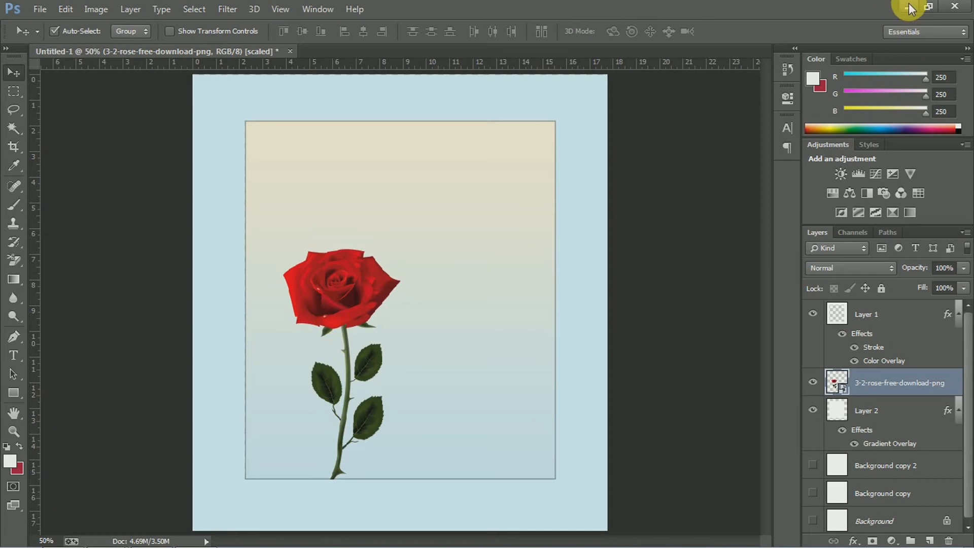
Add the text "Red or yellow, white or pink; Baby you are my everything. All the roses to you because I Find everything in you. Happy Rose Day!"
click(14, 356)
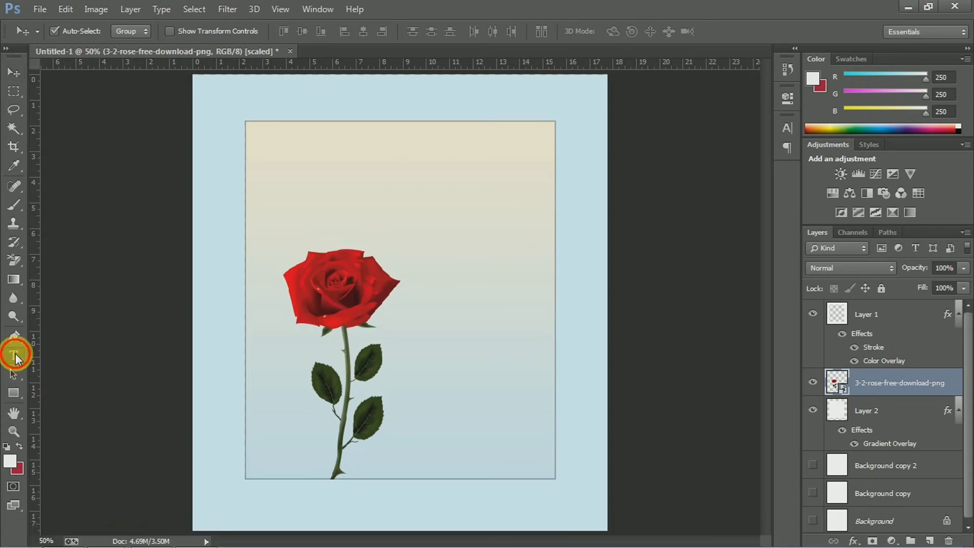
click(279, 153)
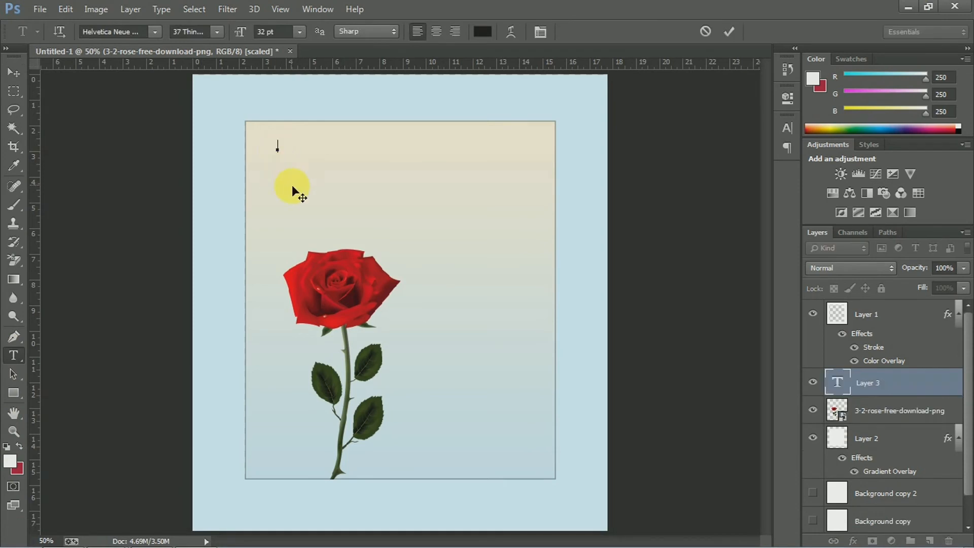
text(Red or yellow, white or pink; Baby you are my everything. All the roses to you because I find everything in you. Happy Rose Day!)
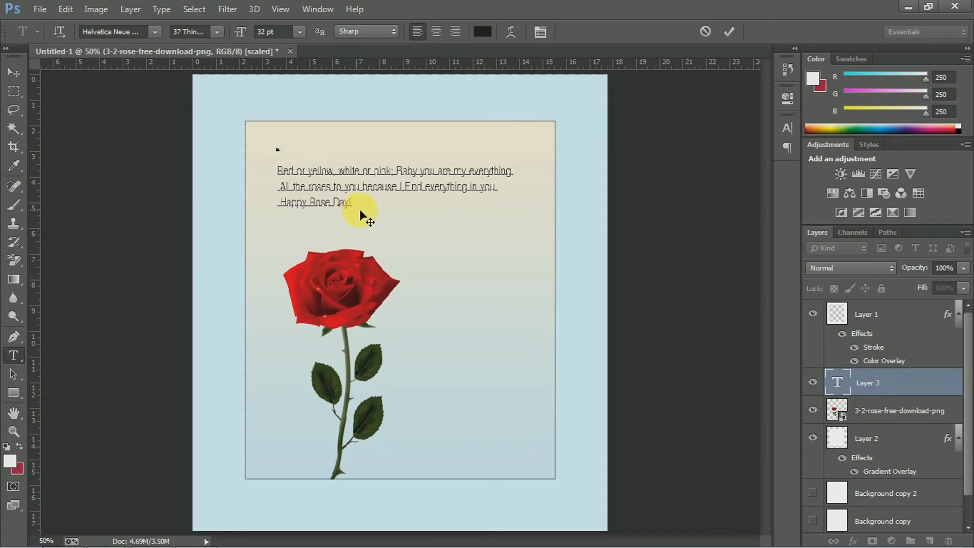
Set the whole text's font style to 107 Extra Black Condensed and move it to fit inside the frame above the rose
drag(359, 210, 289, 152)
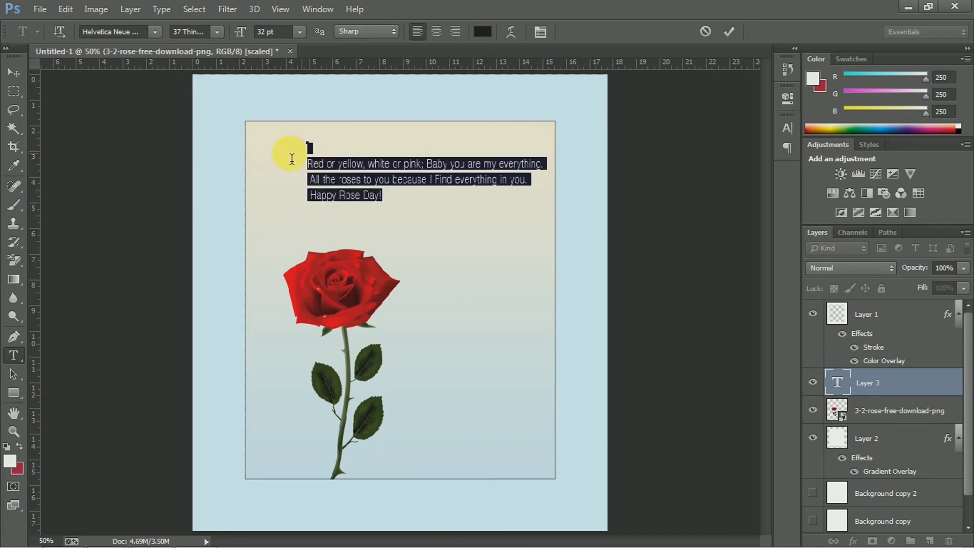
click(216, 32)
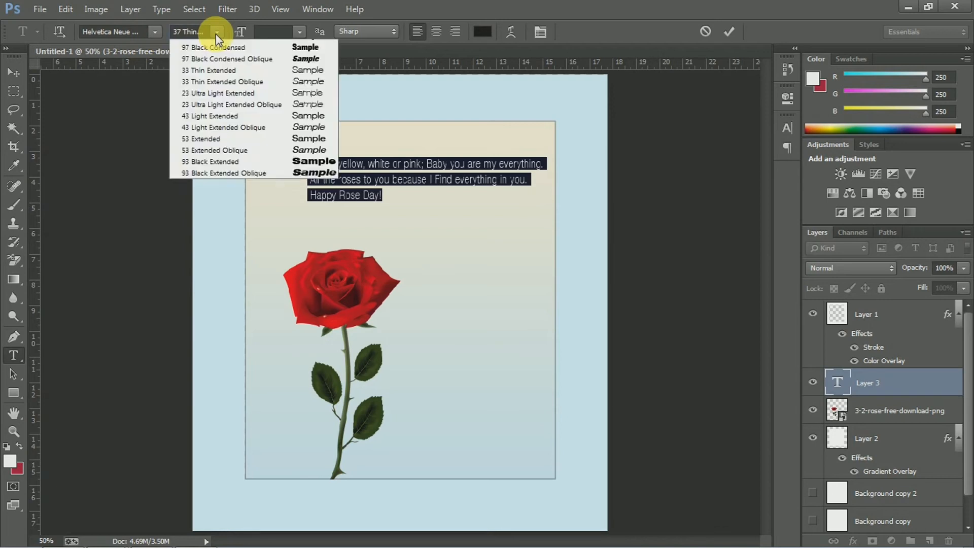
click(288, 92)
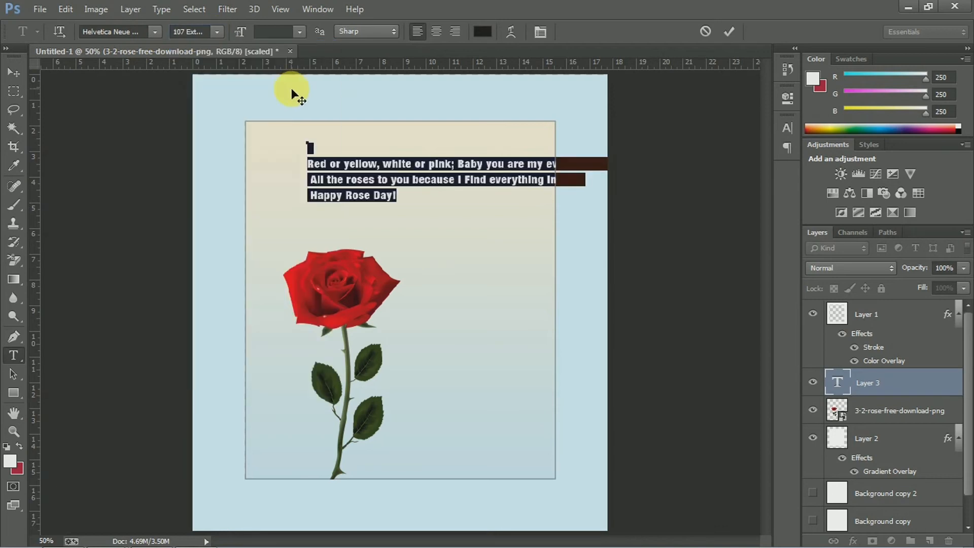
drag(419, 208, 373, 199)
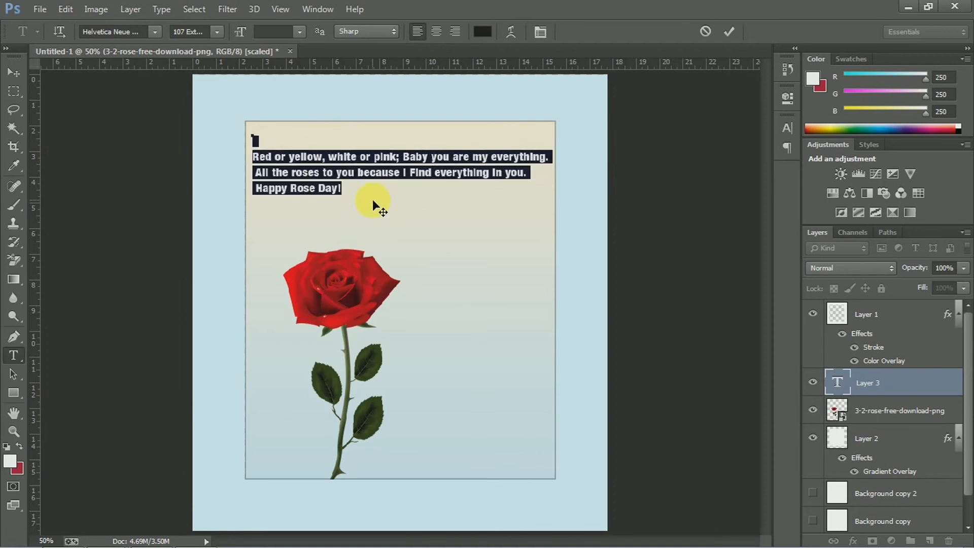
click(351, 195)
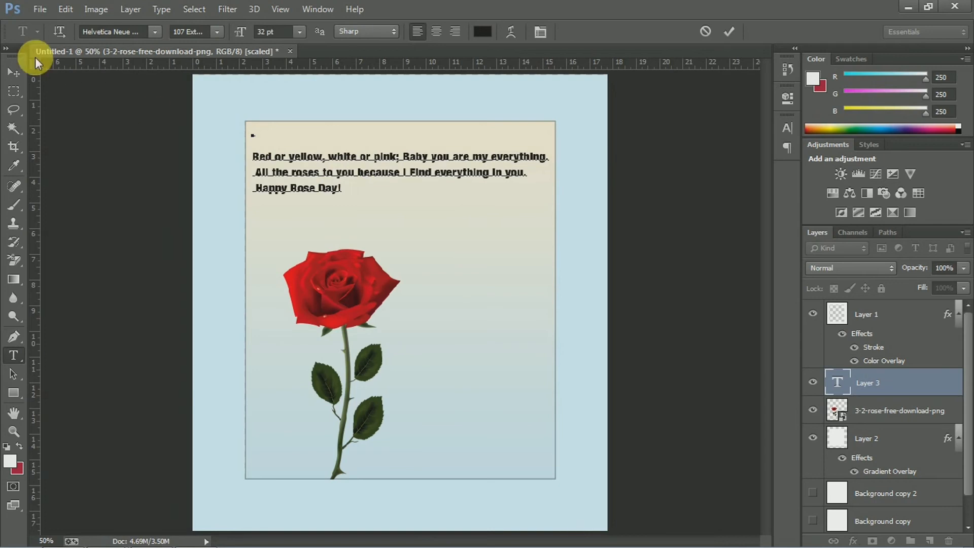
click(10, 71)
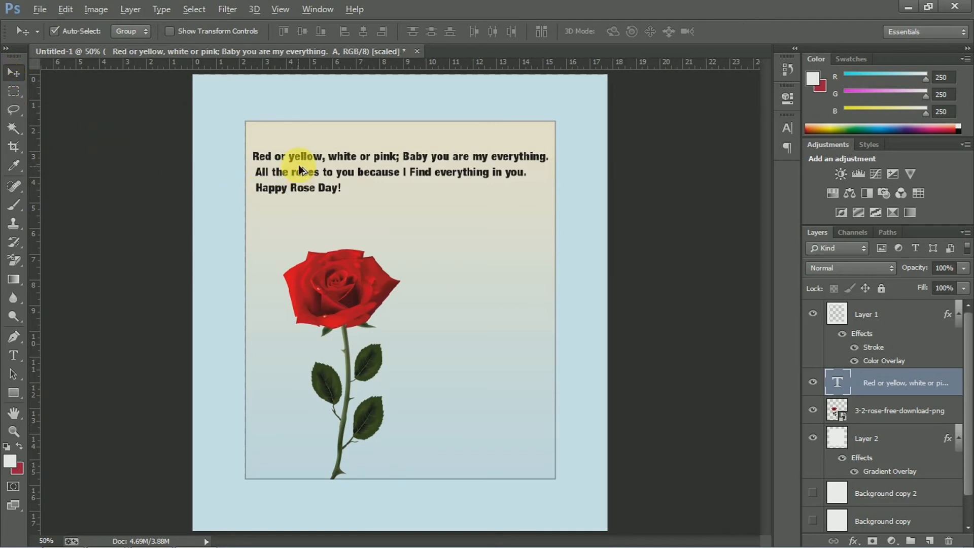
Change the font style of the whole three-line message to 63 Medium Extended
scroll(300, 170, up, 2)
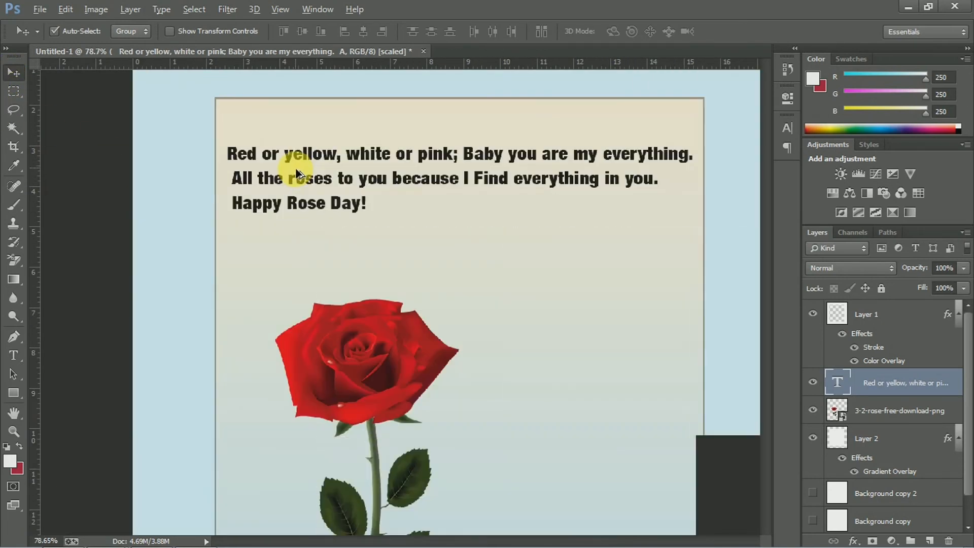
scroll(300, 171, down, 3)
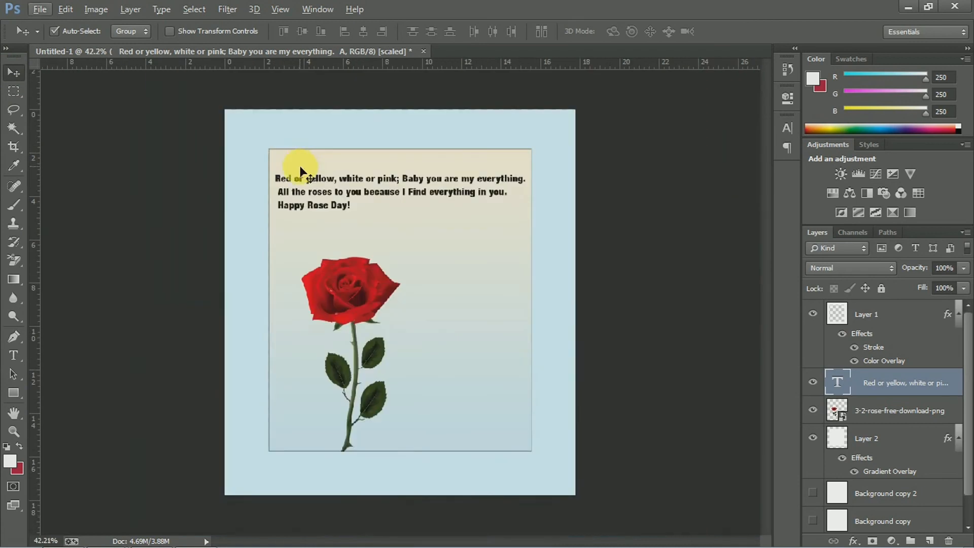
scroll(302, 169, up, 1)
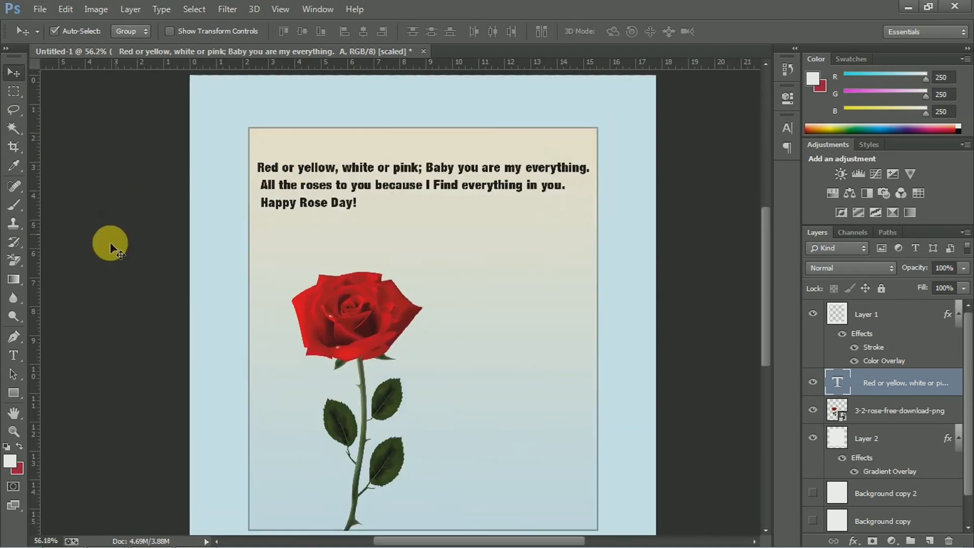
click(12, 355)
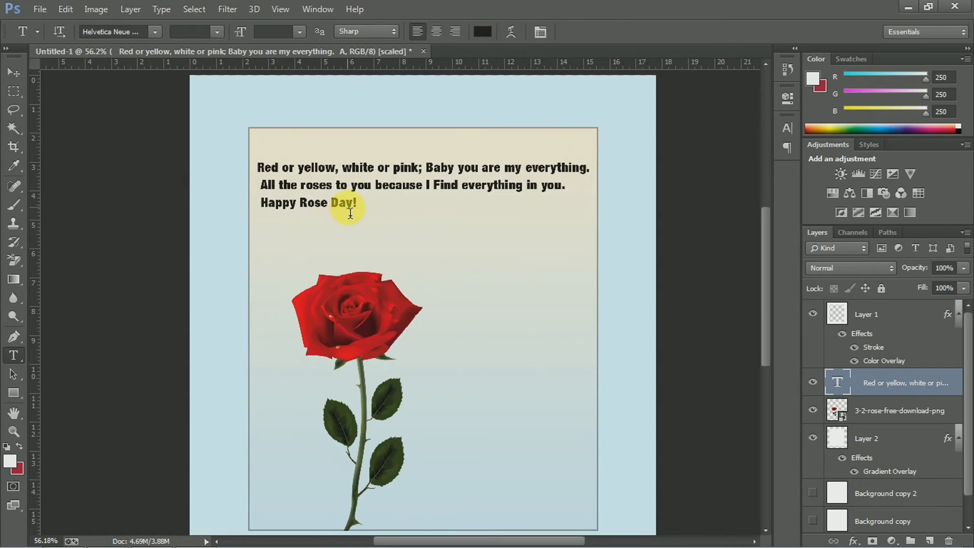
click(350, 211)
drag(360, 208, 256, 152)
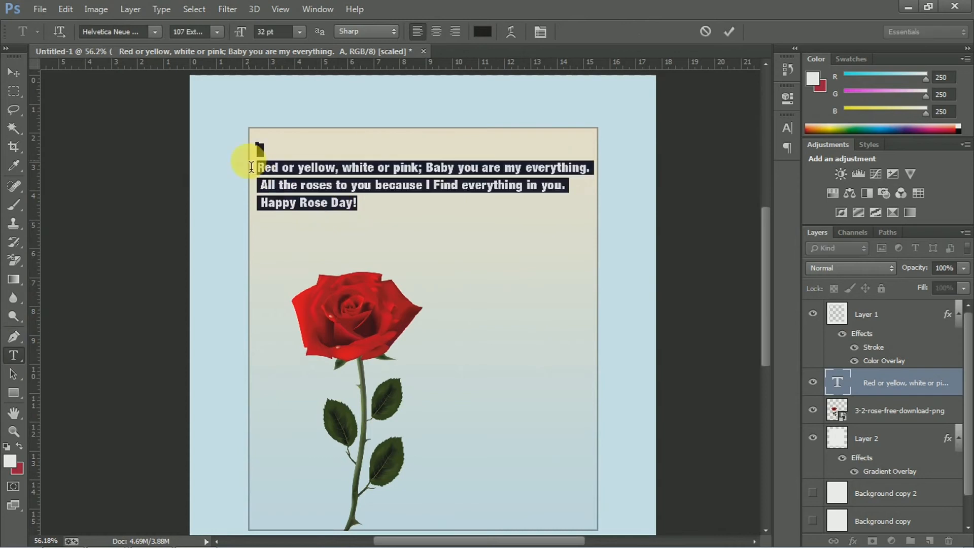
click(215, 31)
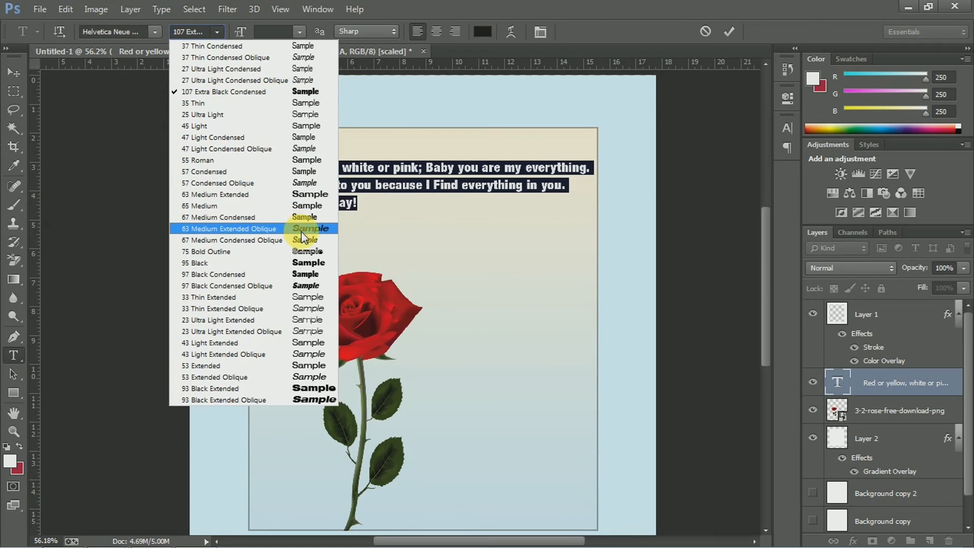
click(297, 194)
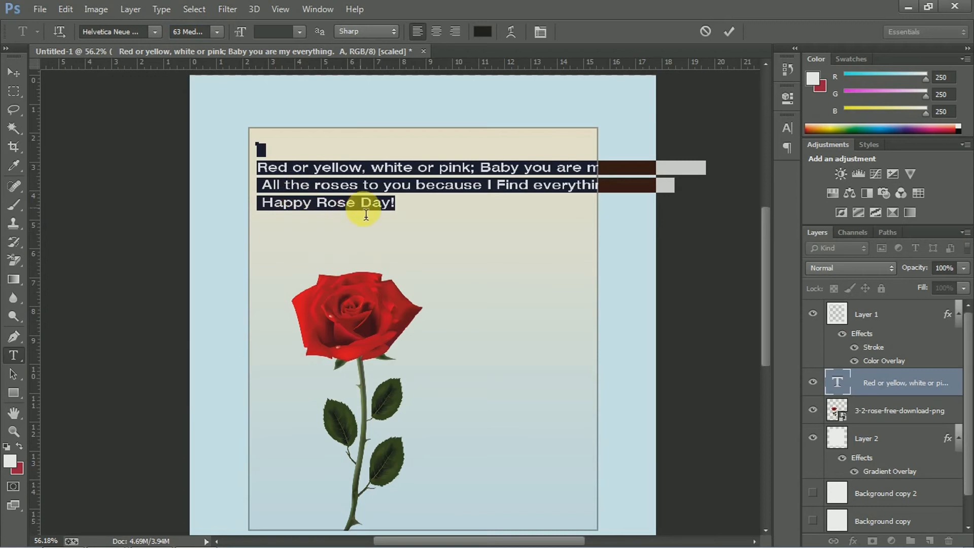
Change the font style of the whole message text to 37 Thin Condensed
click(216, 32)
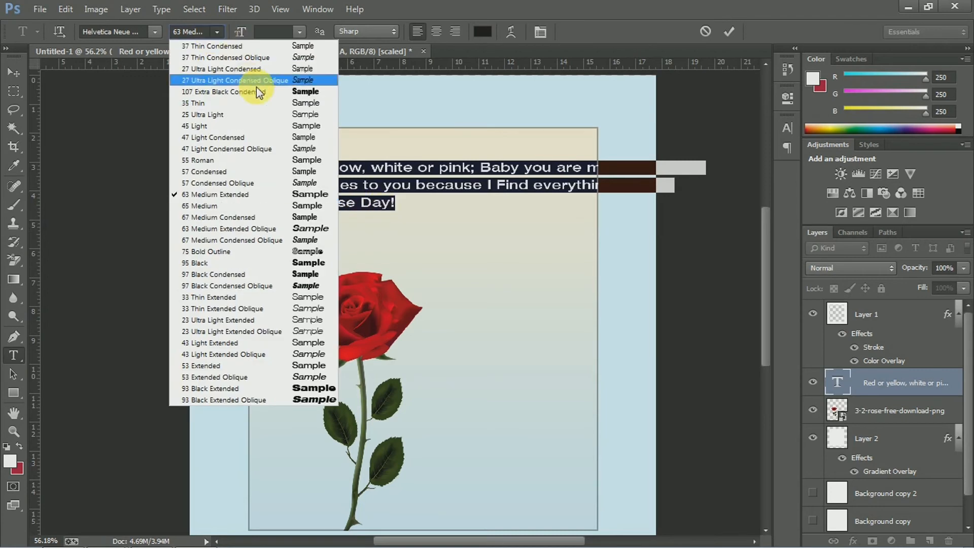
click(303, 47)
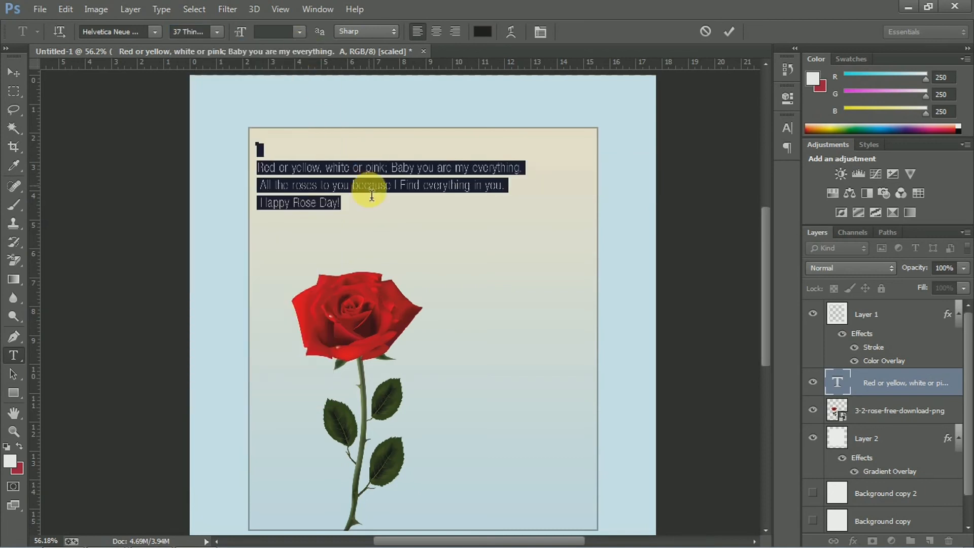
click(345, 212)
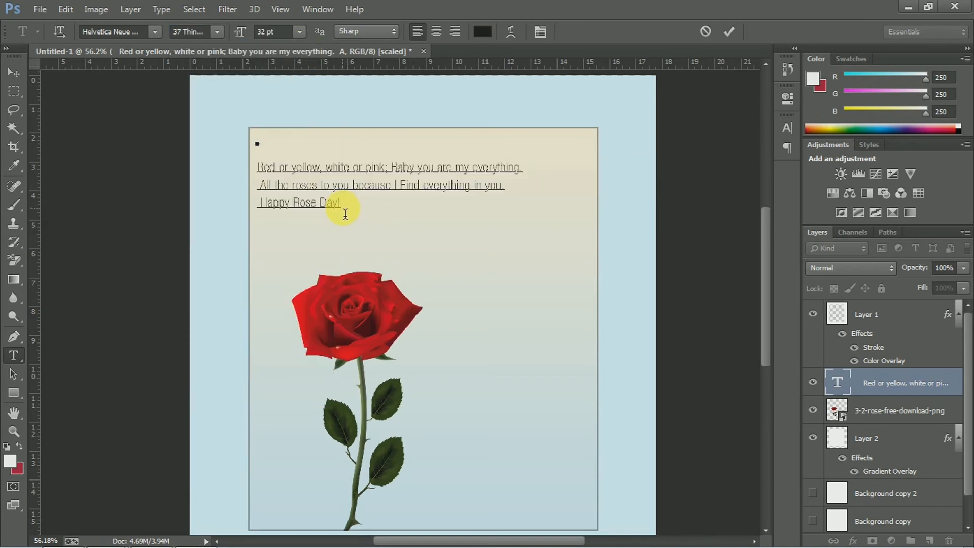
Set the font size of the three message lines to 39 pt and commit the text
drag(341, 208, 260, 167)
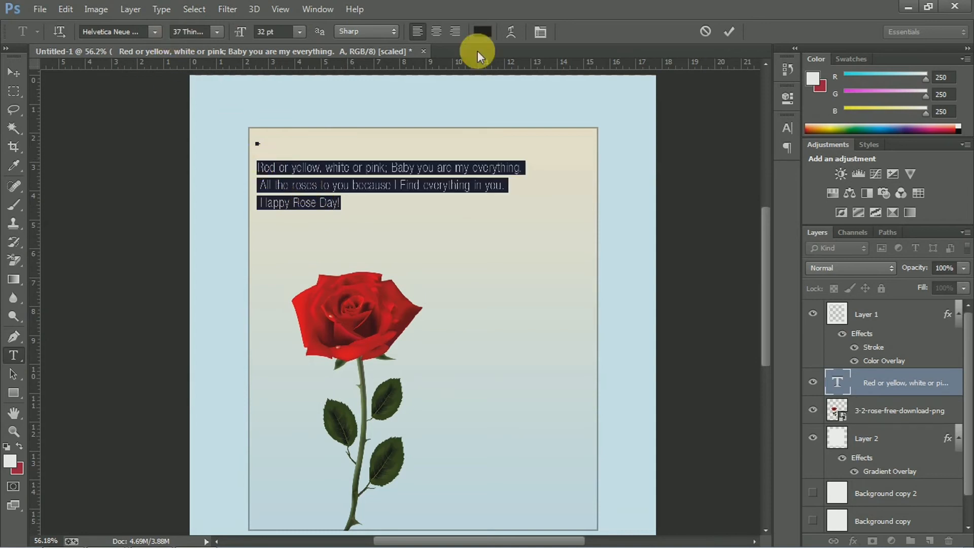
click(540, 33)
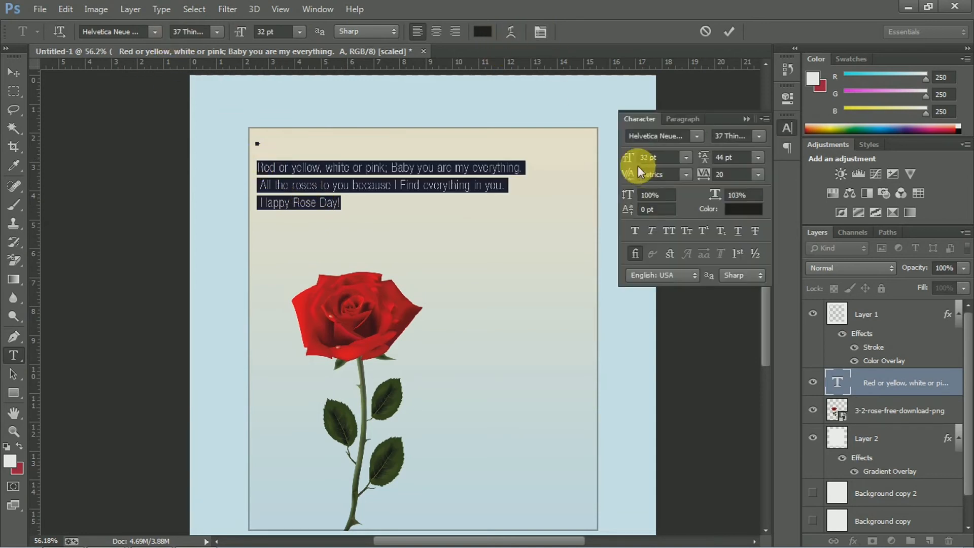
drag(632, 162, 638, 164)
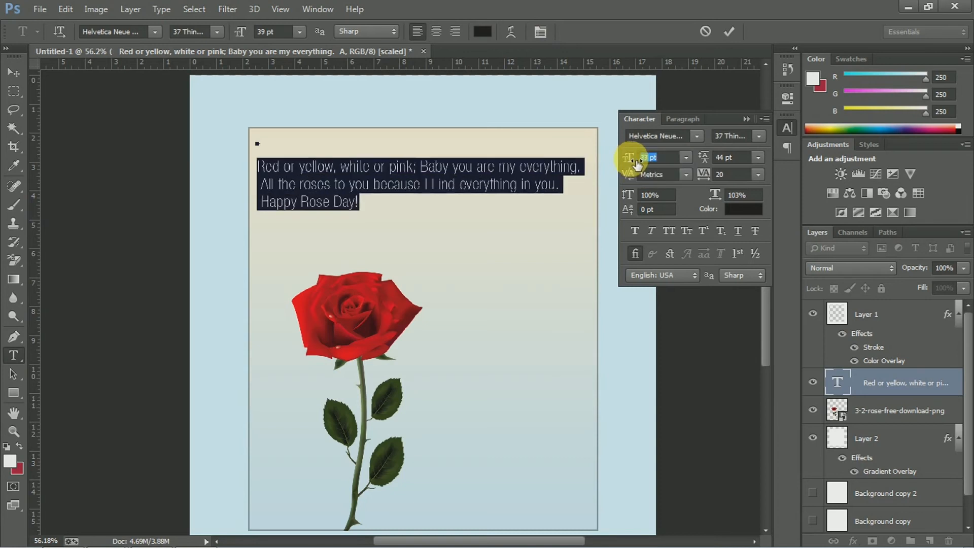
click(359, 209)
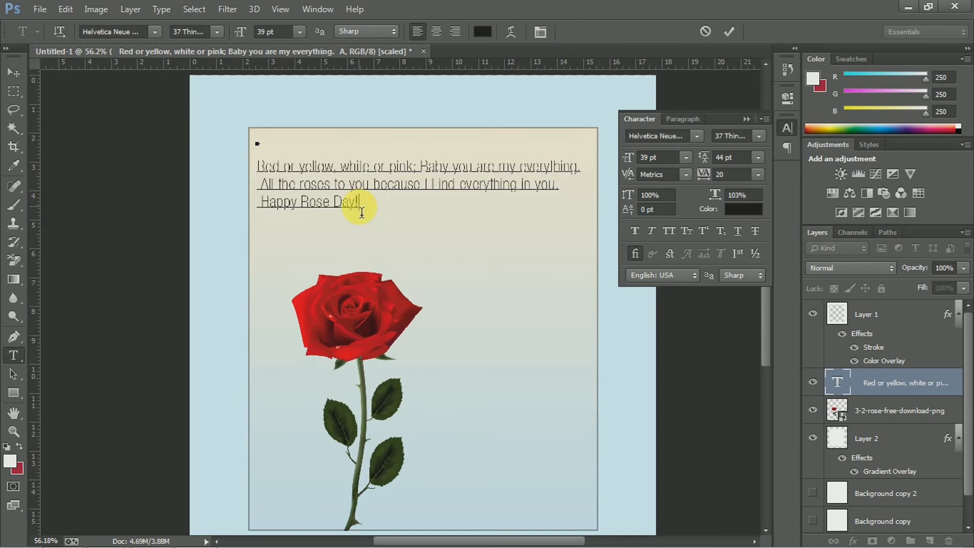
click(15, 74)
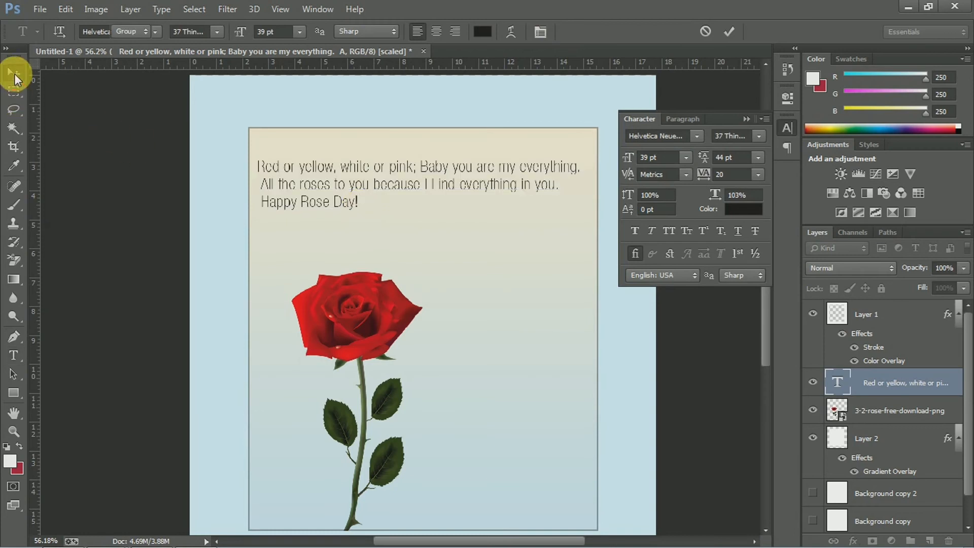
click(729, 136)
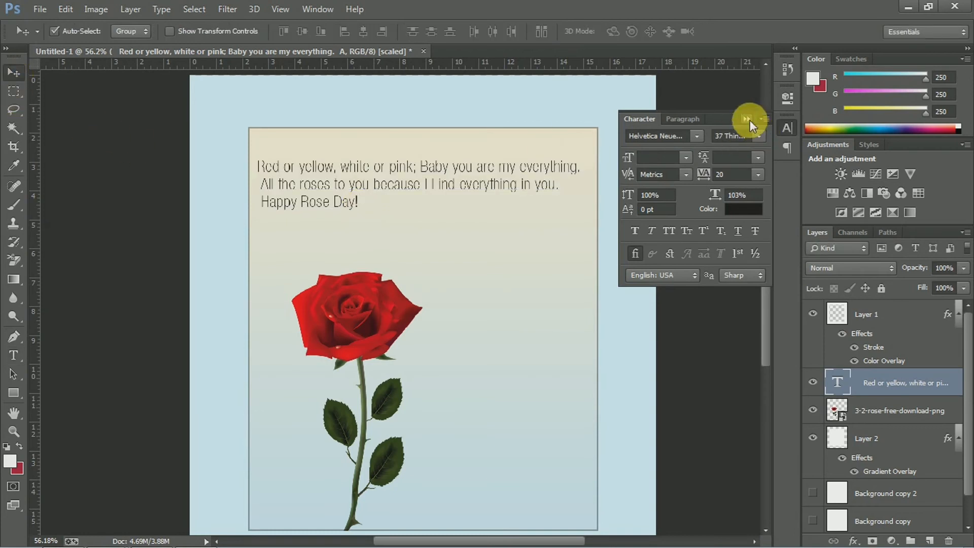
scroll(356, 195, up, 3)
scroll(355, 197, down, 4)
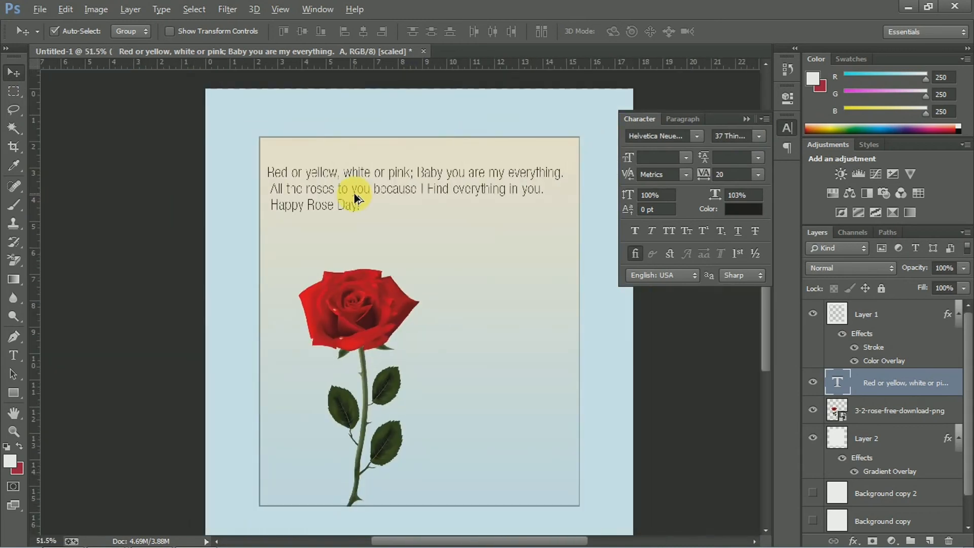
scroll(354, 193, up, 1)
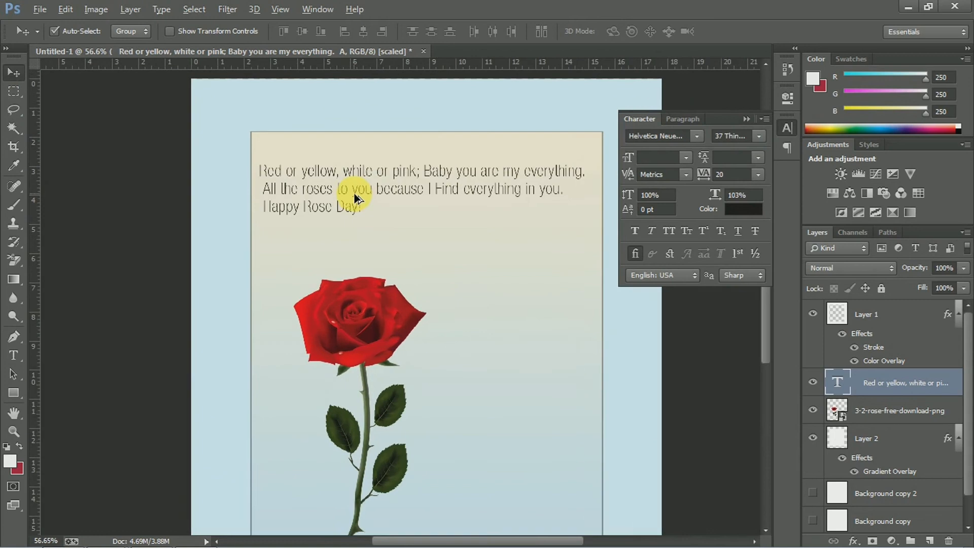
click(744, 118)
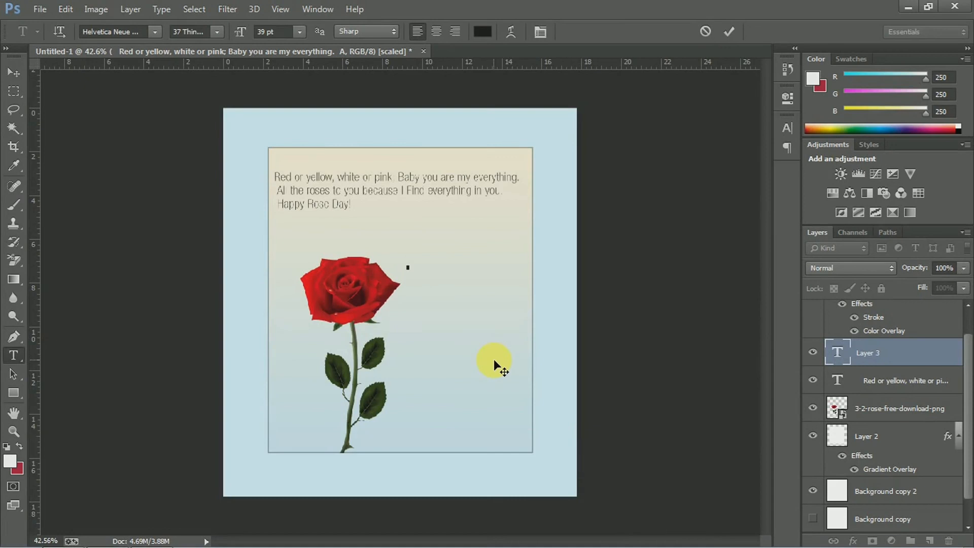
Add "HAPPY Rose Day" as new text beside the rose bloom, copy "Rose Day" and remove it so the layer reads "HAPPY"
key(ctrl)
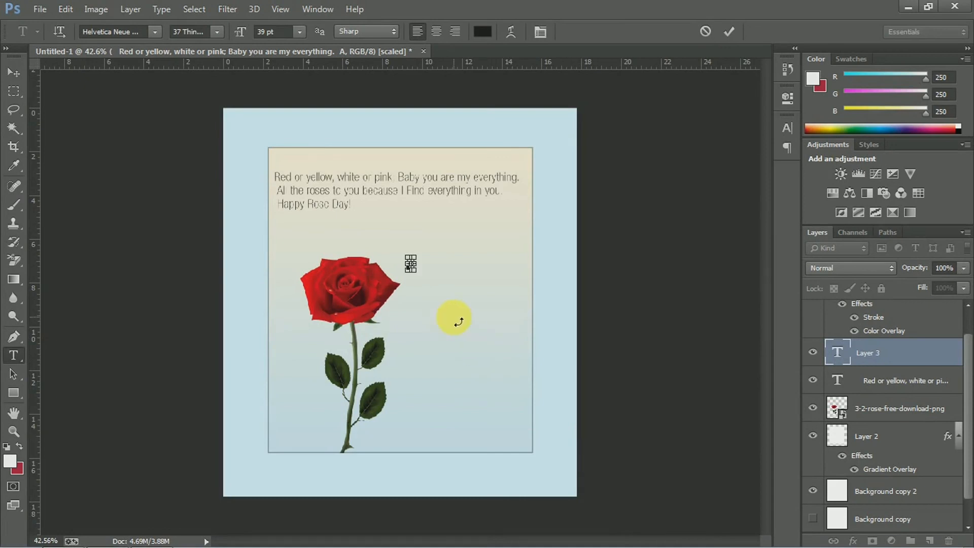
text(HAPPY Rose Day)
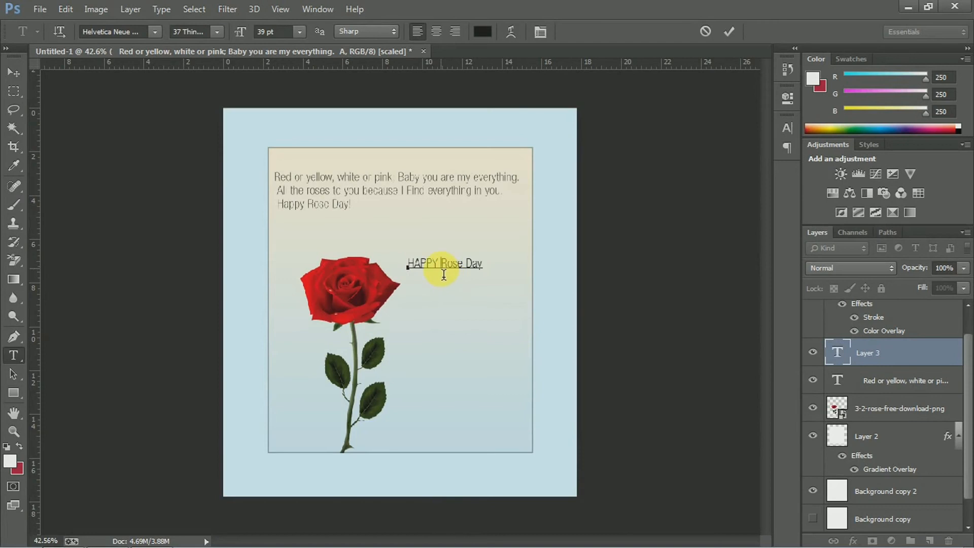
drag(444, 274, 507, 272)
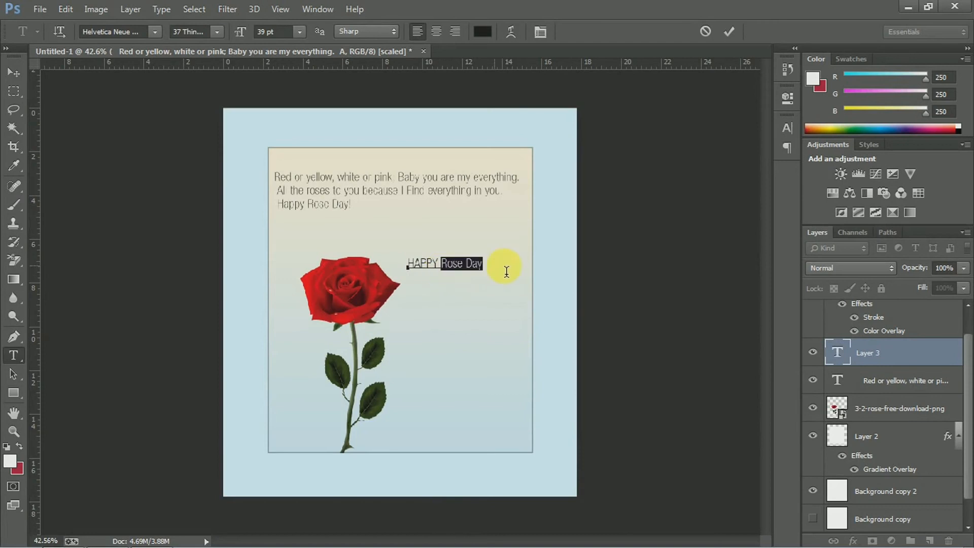
right_click(473, 274)
click(511, 300)
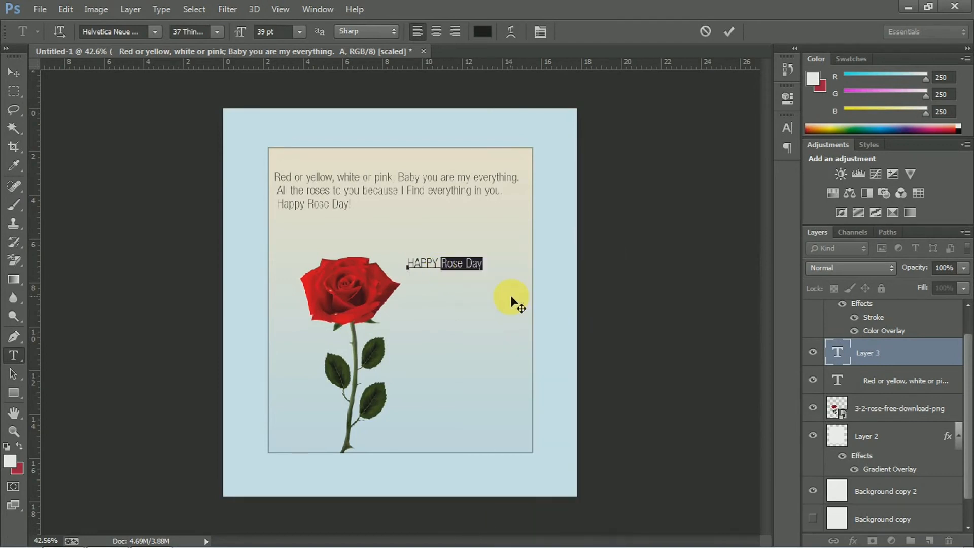
key(BackSpace)
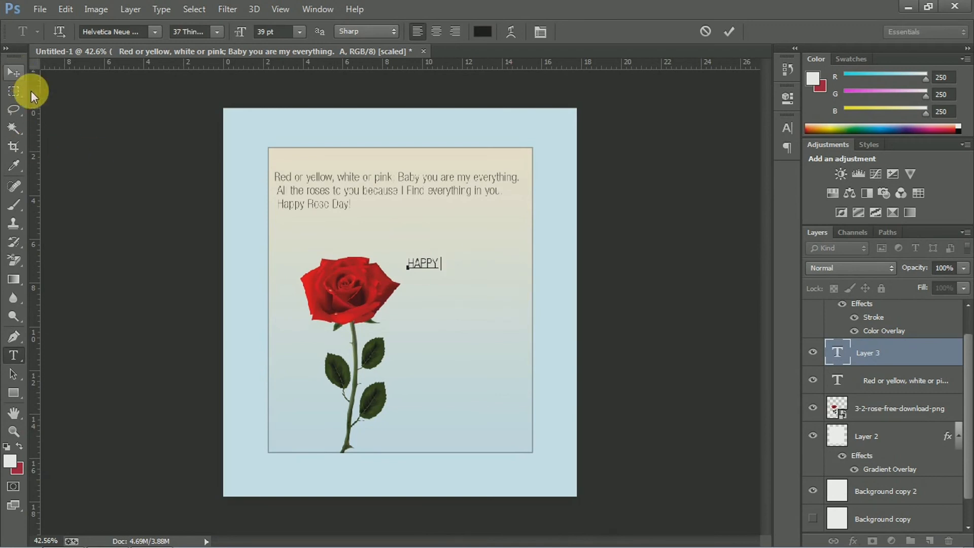
click(19, 74)
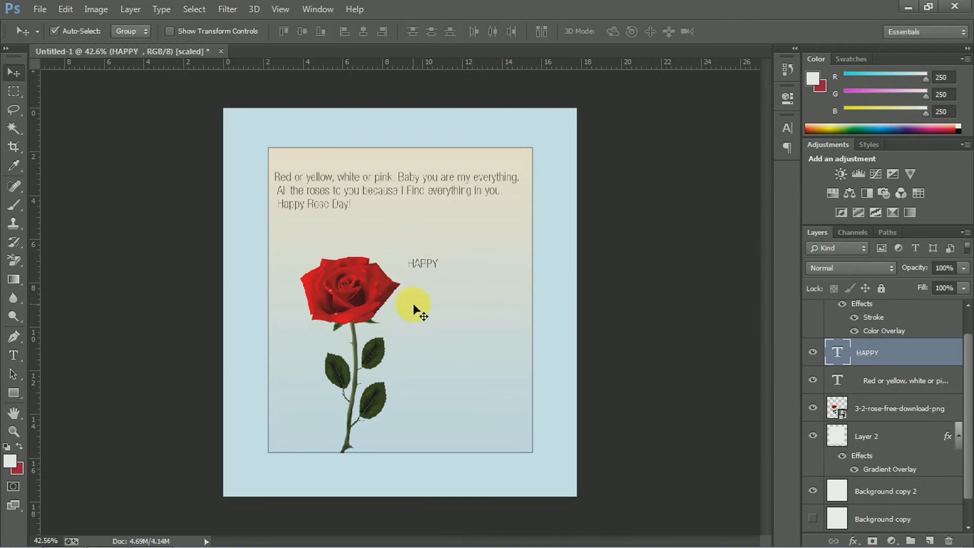
Add a separate "Rose" text layer beside "HAPPY" by pasting the copied words and deleting "Day"
click(12, 358)
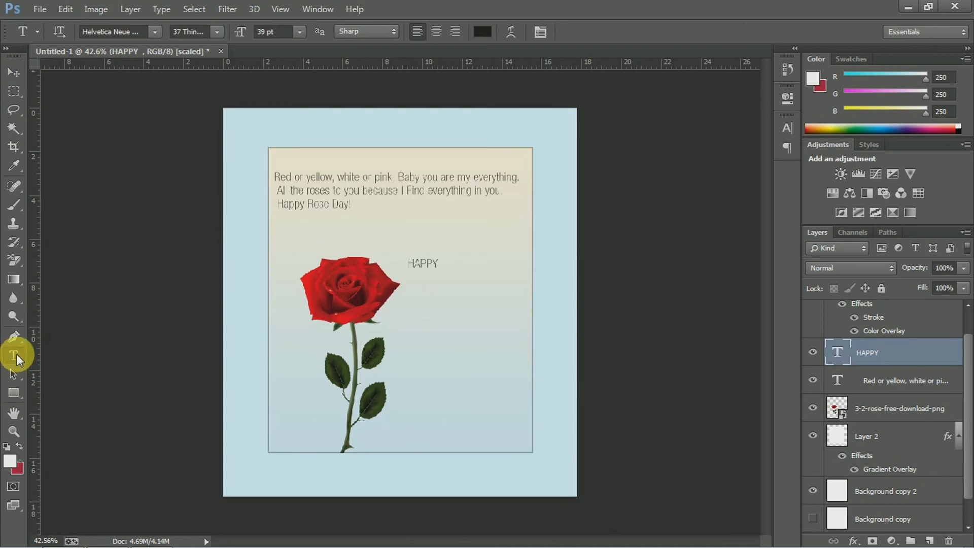
click(465, 265)
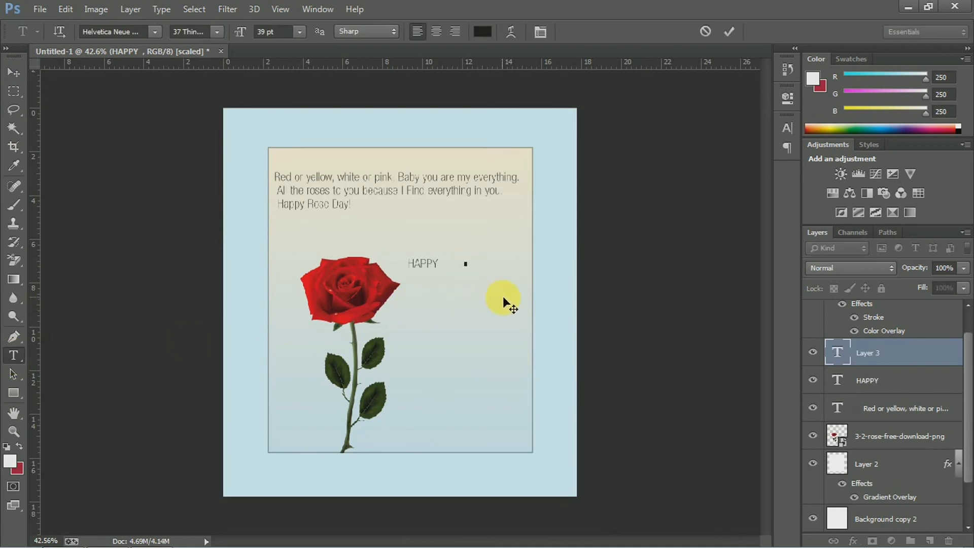
key(ctrl)
key(ctrl+v)
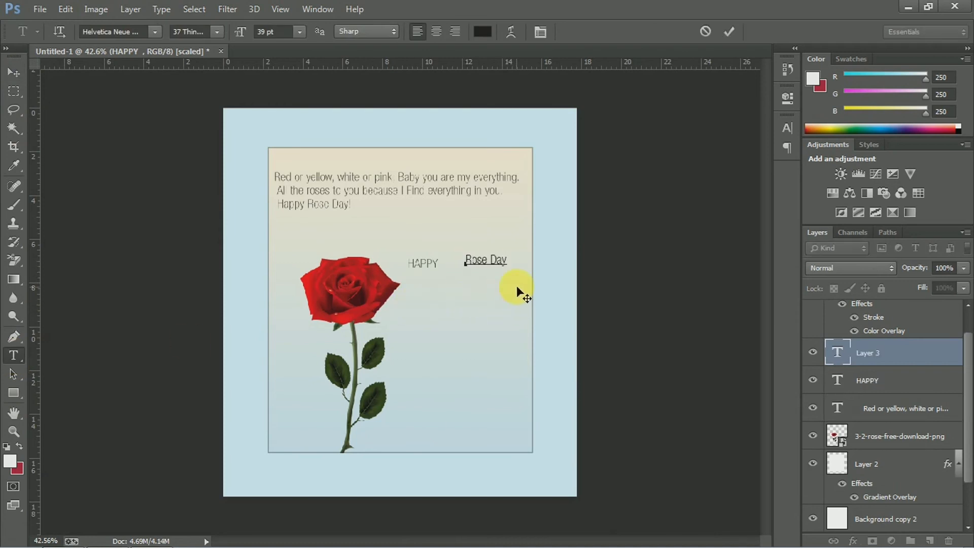
drag(494, 268, 531, 267)
key(BackSpace)
click(14, 72)
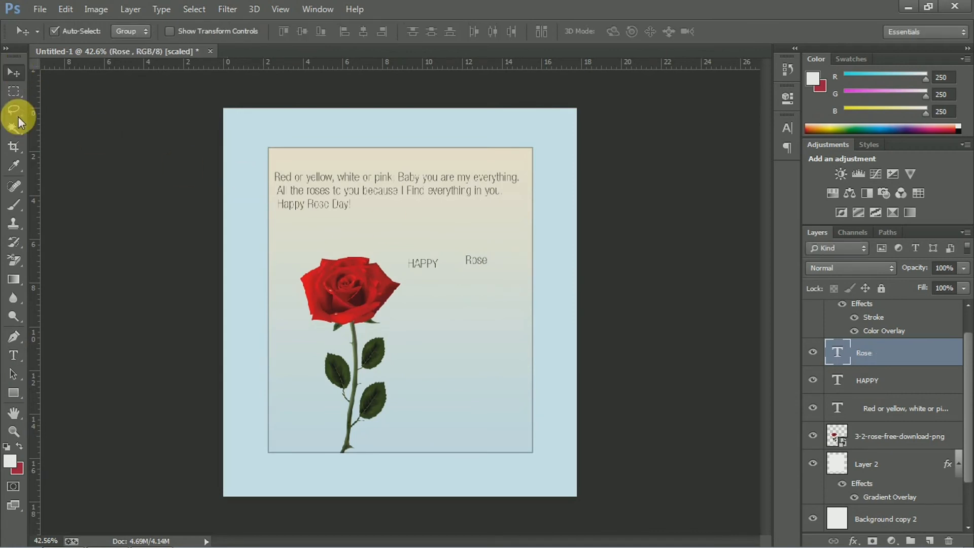
Add a separate "Day" text layer below "HAPPY" by pasting the copied words and deleting "Rose"
key(t)
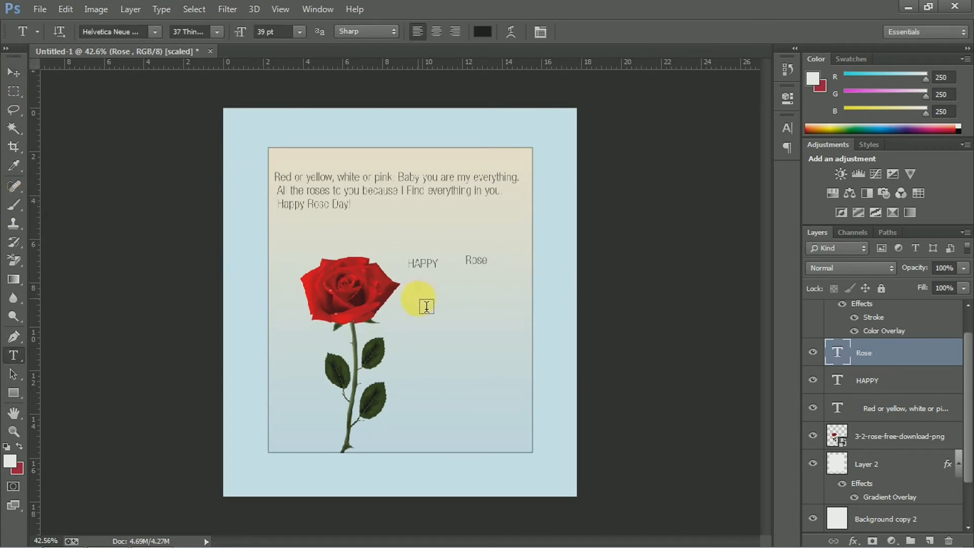
click(417, 300)
text(Rose Day)
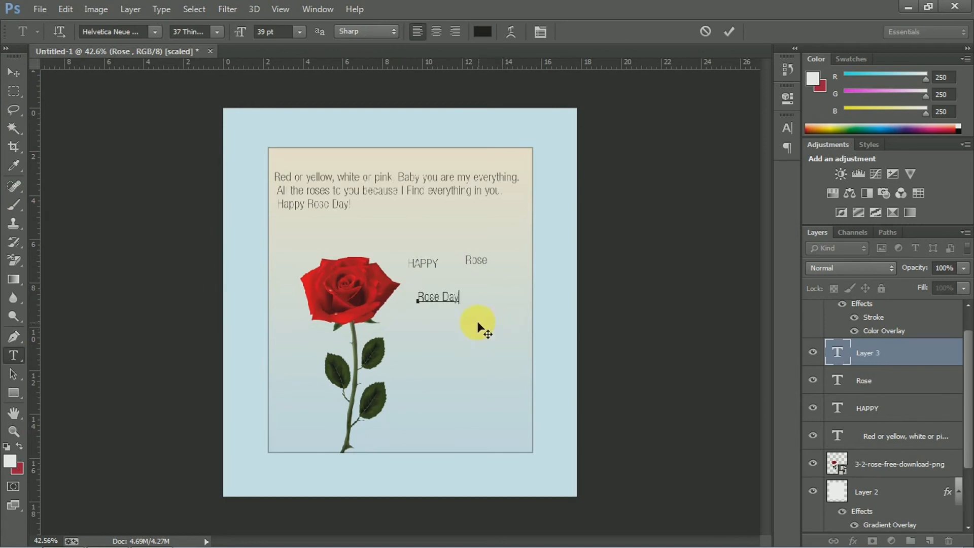
click(445, 307)
key(BackSpace)
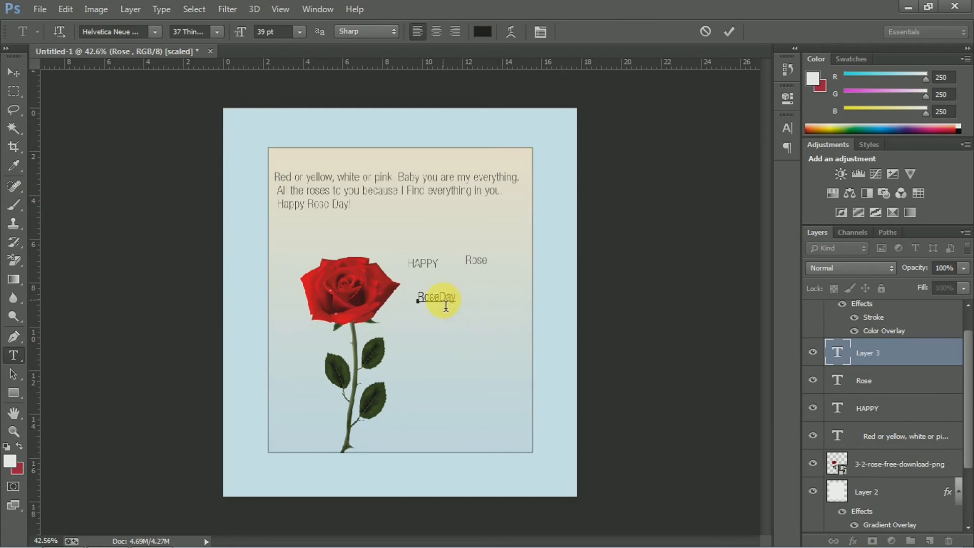
key(BackSpace)
key(BackSpace)
key(BackSpace)
key(BackSpace)
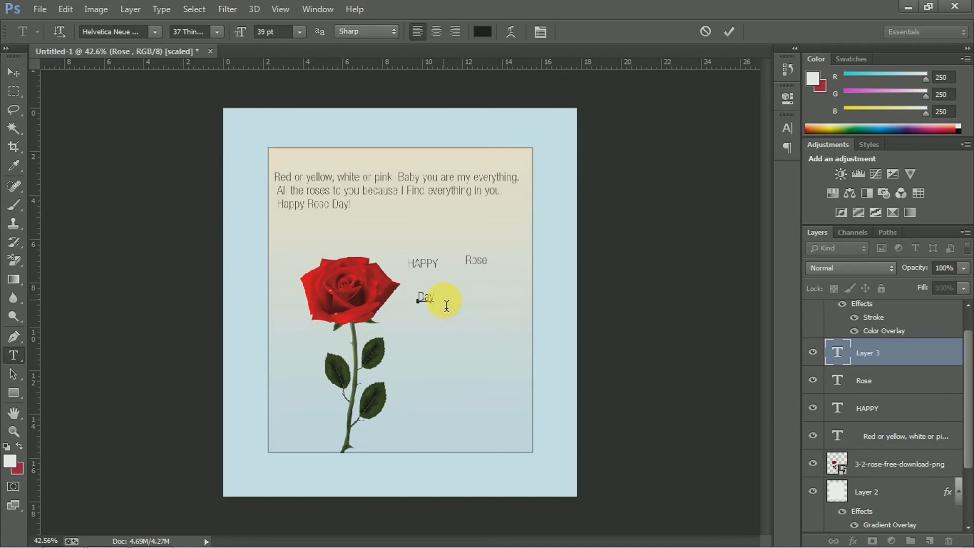
click(22, 74)
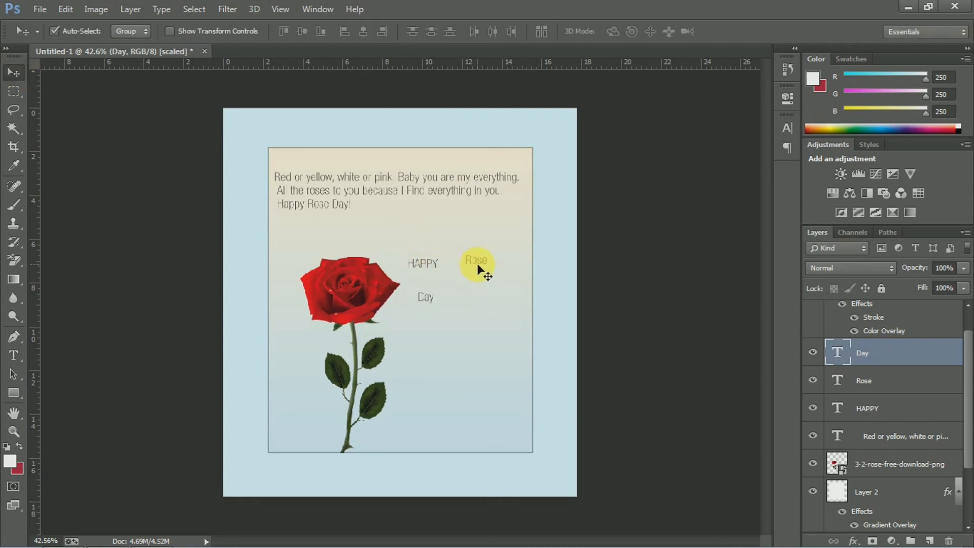
Set the font style of the "HAPPY" text to 107 Extra Black Condensed
click(427, 264)
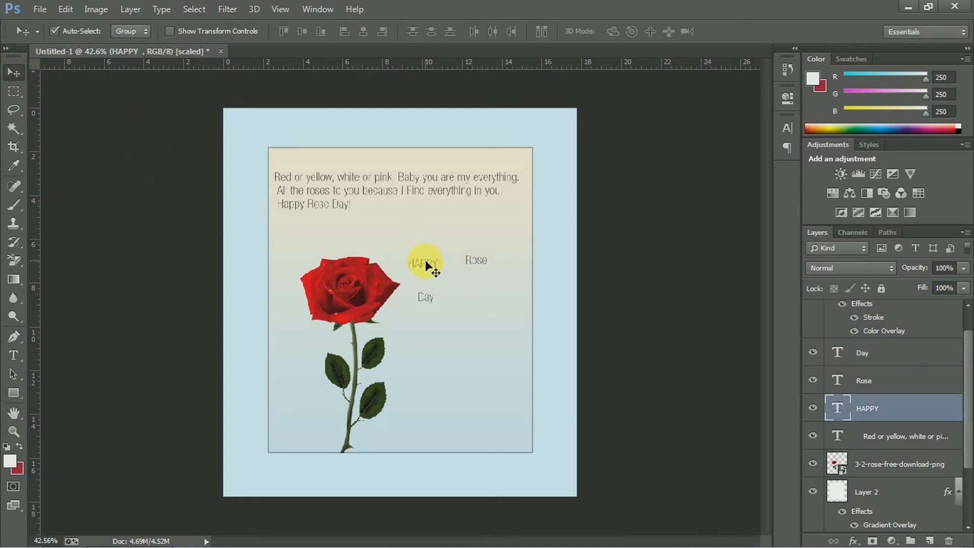
key(t)
click(426, 262)
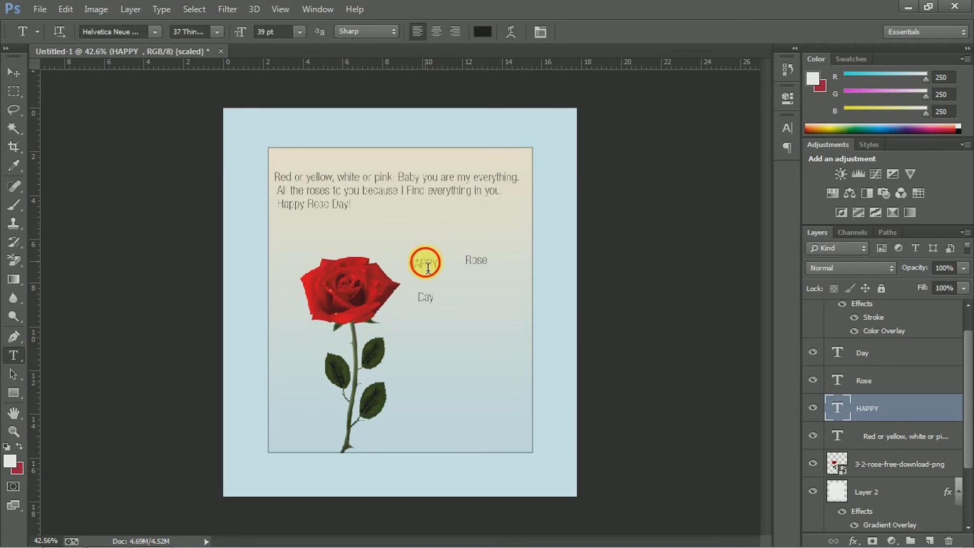
drag(447, 265, 405, 267)
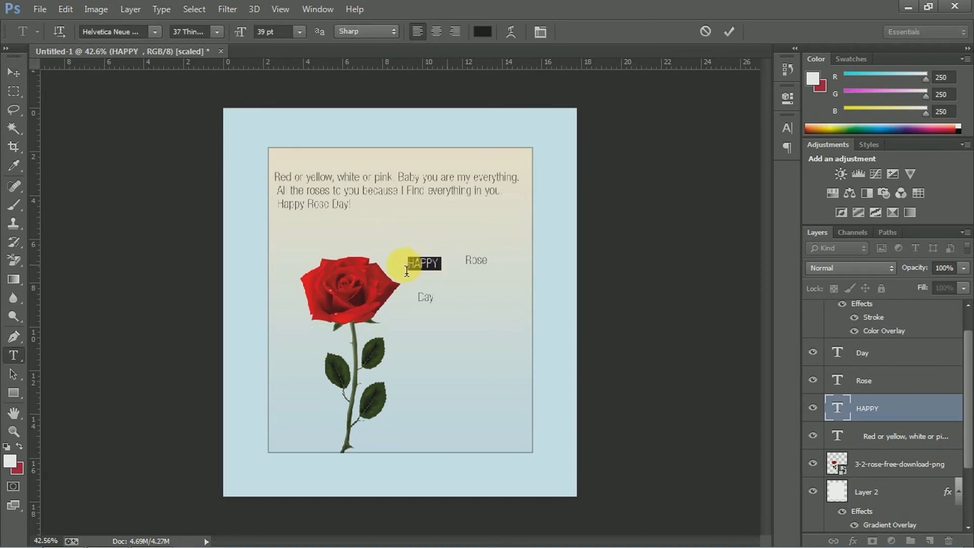
click(224, 34)
click(297, 90)
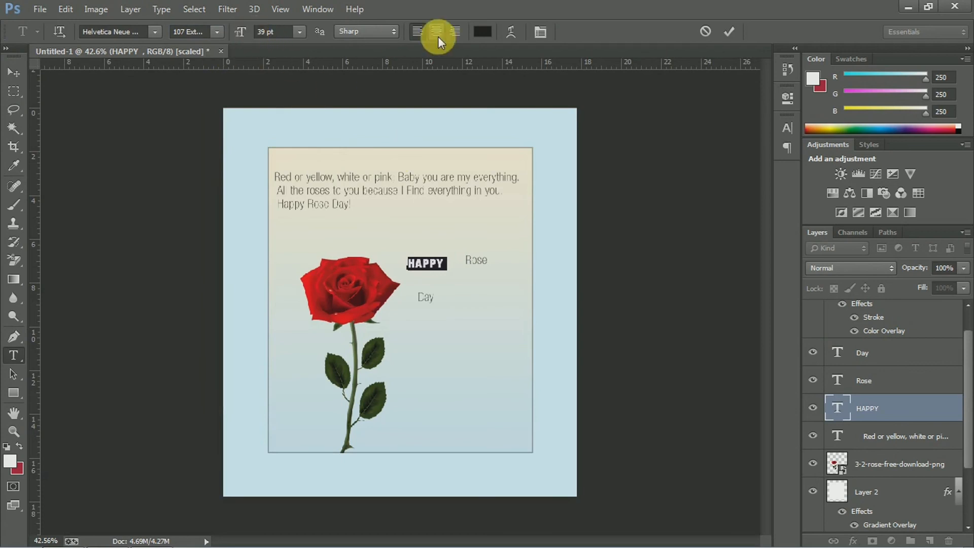
Enlarge the "HAPPY" text to 59 pt and commit it
click(539, 32)
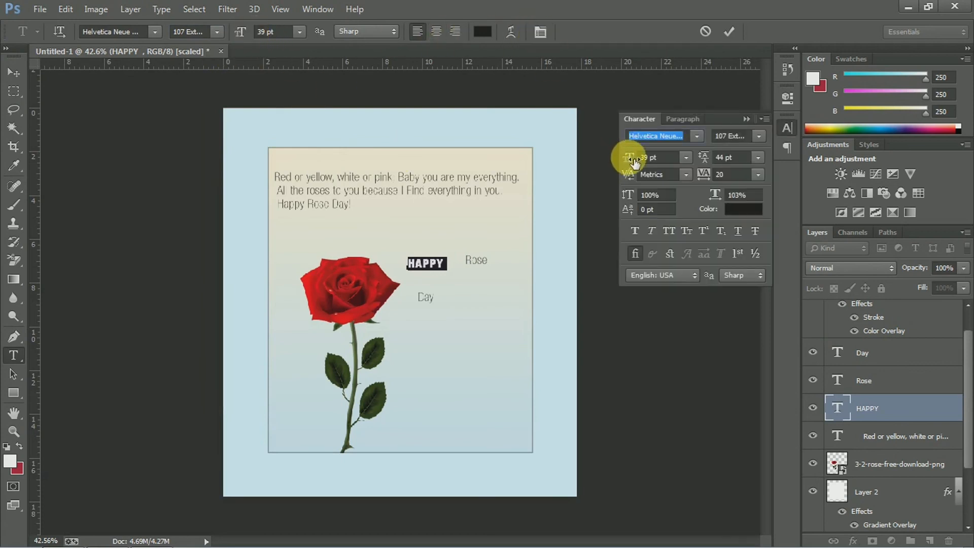
drag(629, 157, 643, 160)
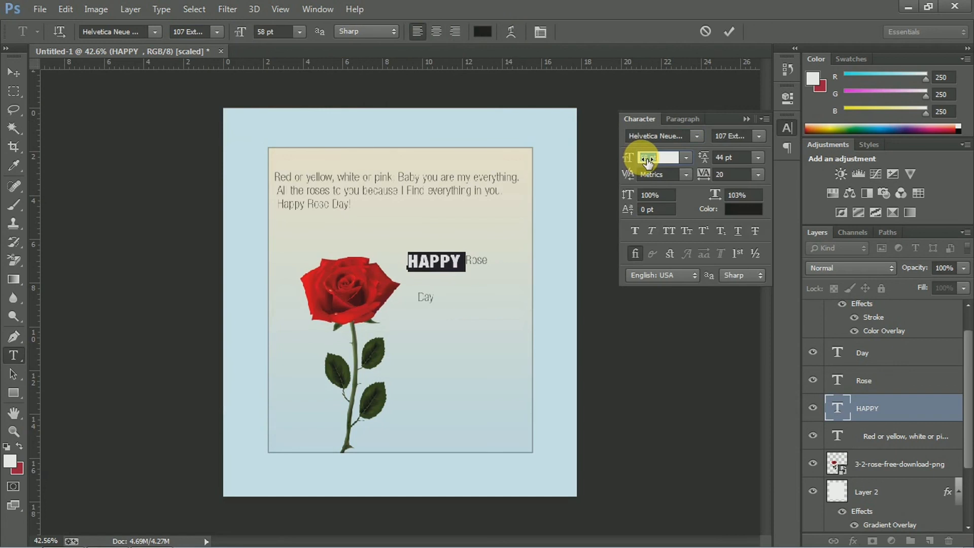
key(shift+Tab)
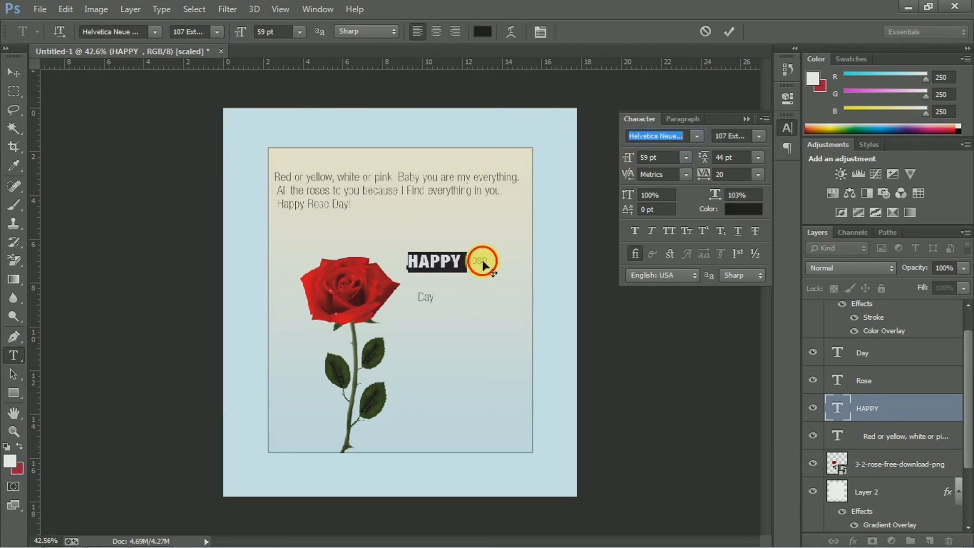
click(483, 264)
click(13, 73)
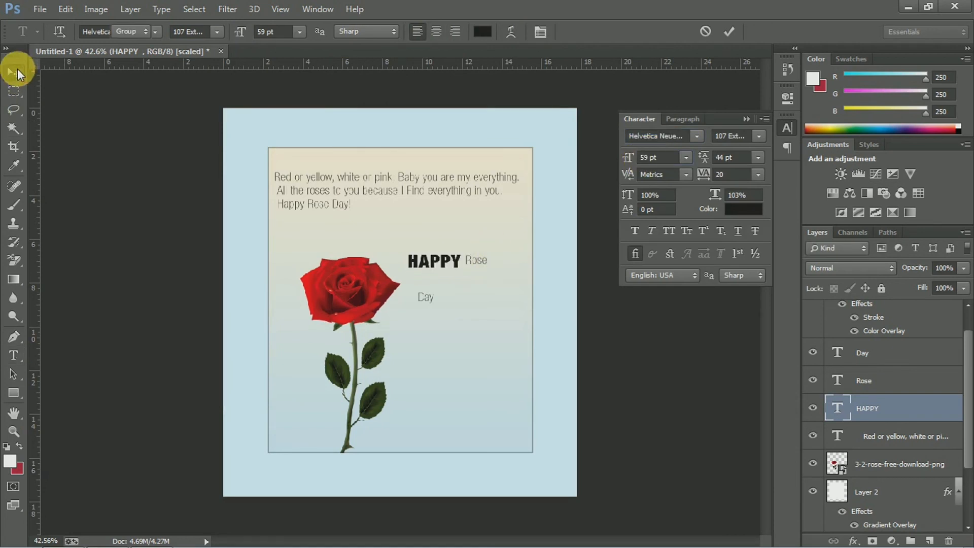
Change the font of the "Rose" text beside "HAPPY" to hello_love
click(41, 116)
key(t)
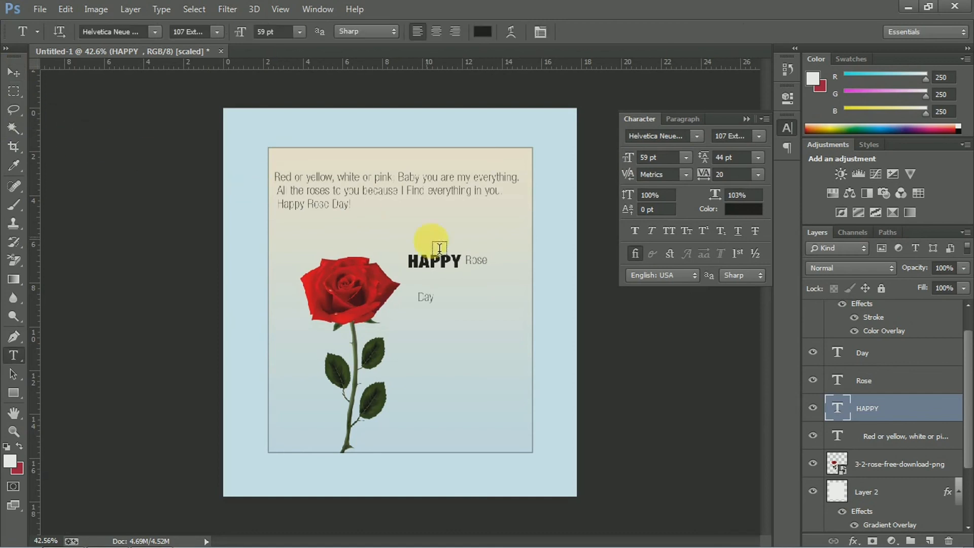
click(481, 269)
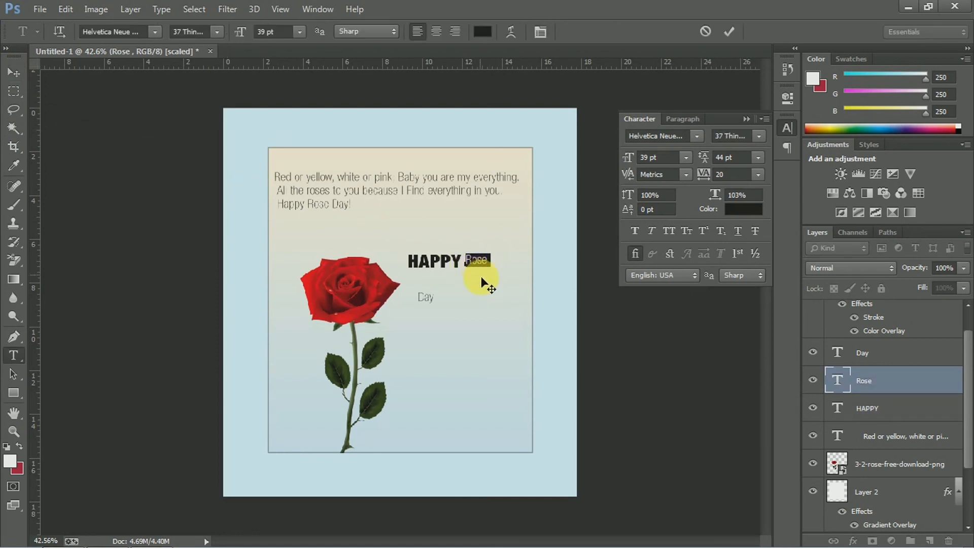
click(654, 136)
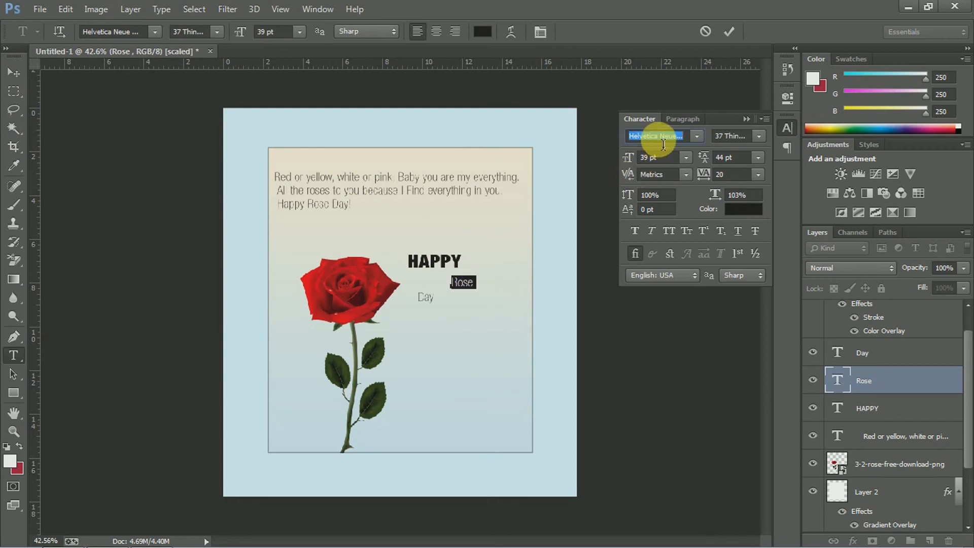
key(Down)
key(Down)
key(Down)
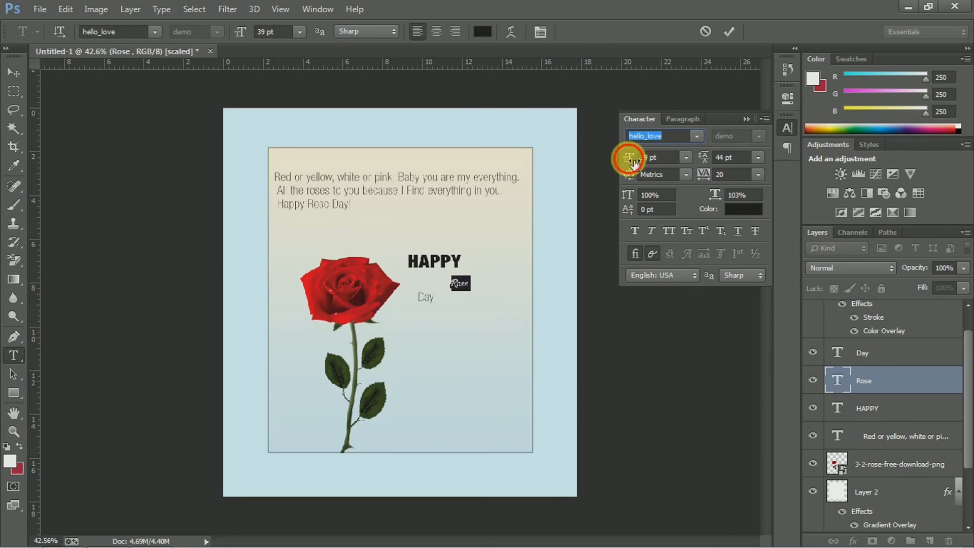
Enlarge the "Rose" text to 100 pt and place it just below the end of "HAPPY"
drag(631, 161, 679, 161)
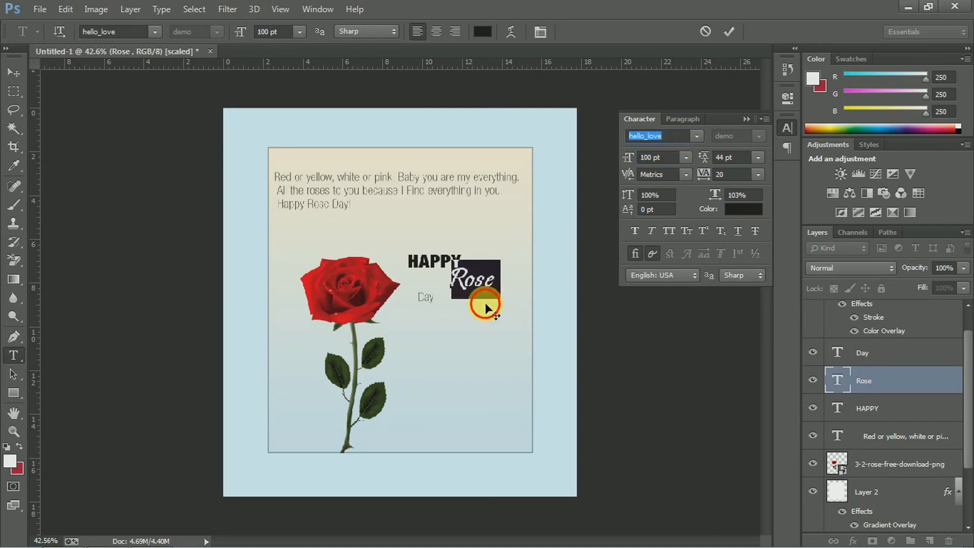
drag(485, 302, 471, 306)
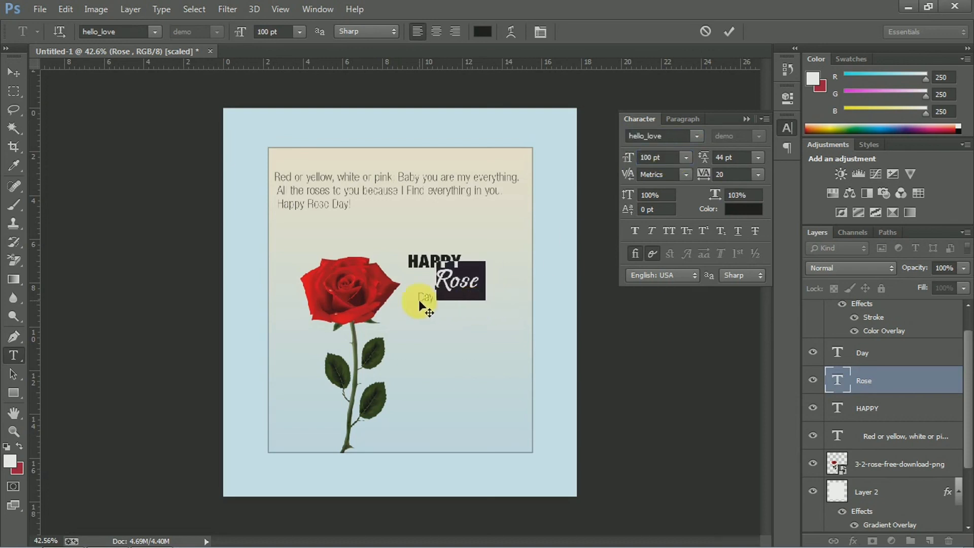
click(17, 76)
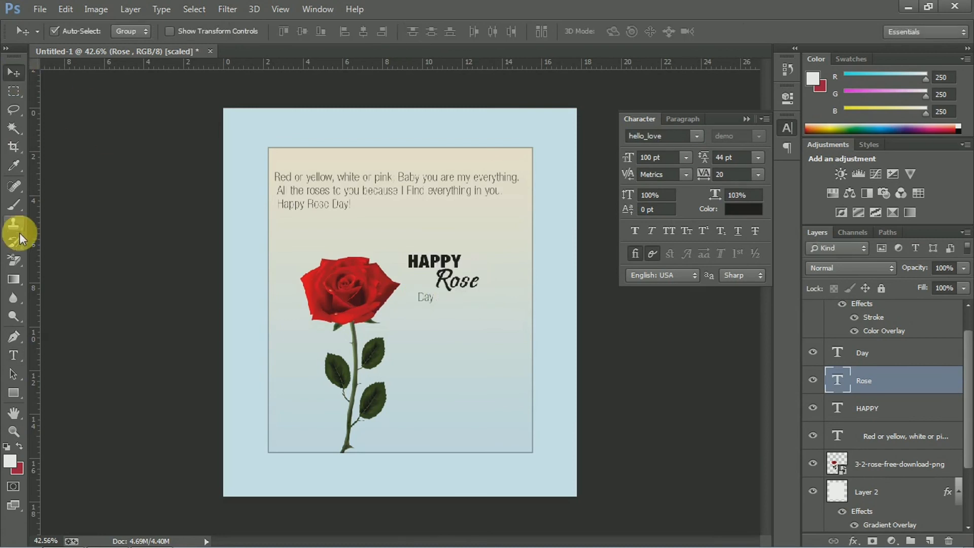
Enlarge the "Day" text to 67 pt and position it directly below "Rose"
key(t)
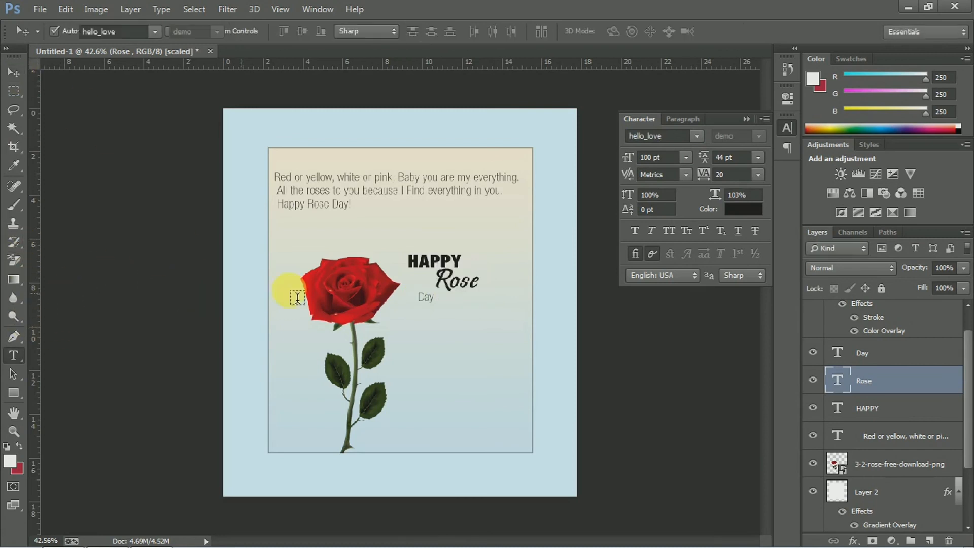
click(426, 300)
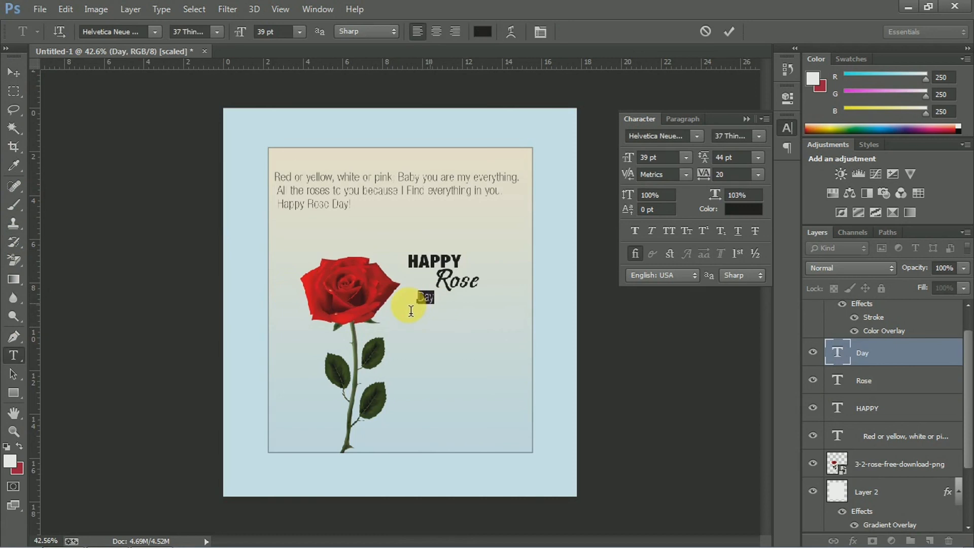
drag(630, 158, 654, 159)
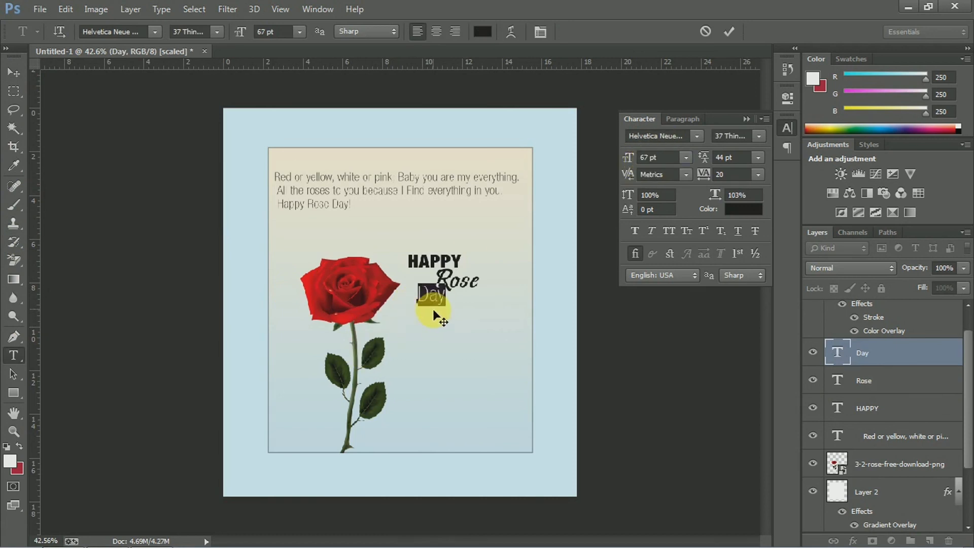
drag(467, 315, 413, 282)
click(481, 313)
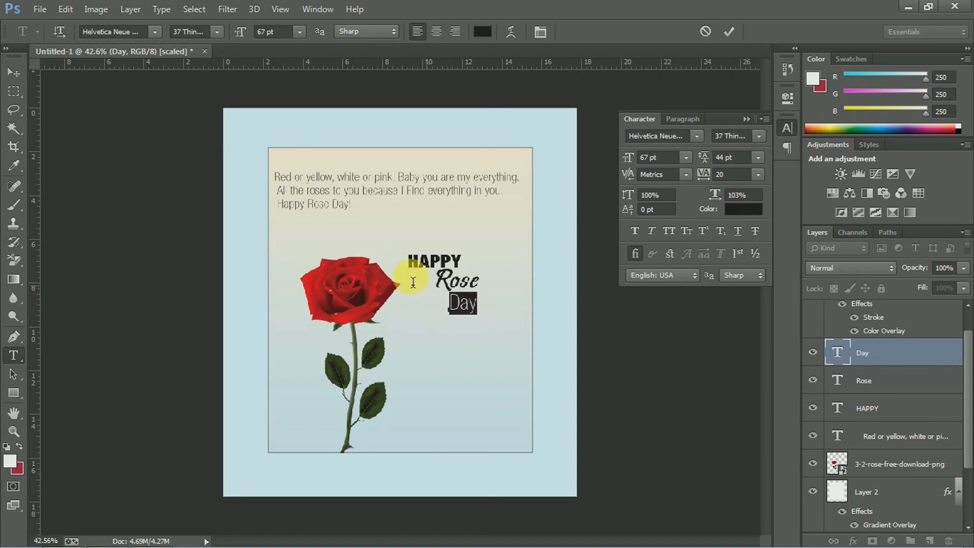
click(13, 73)
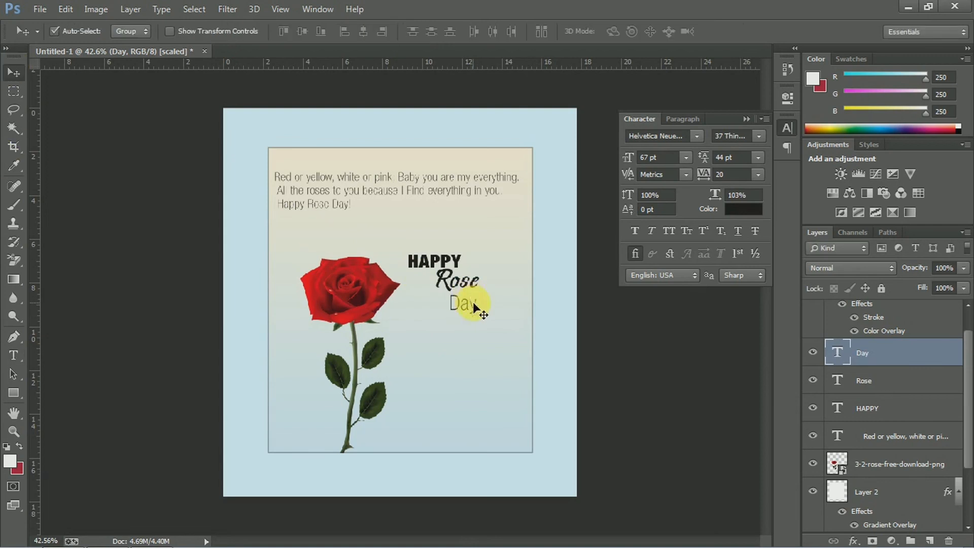
click(13, 355)
click(470, 312)
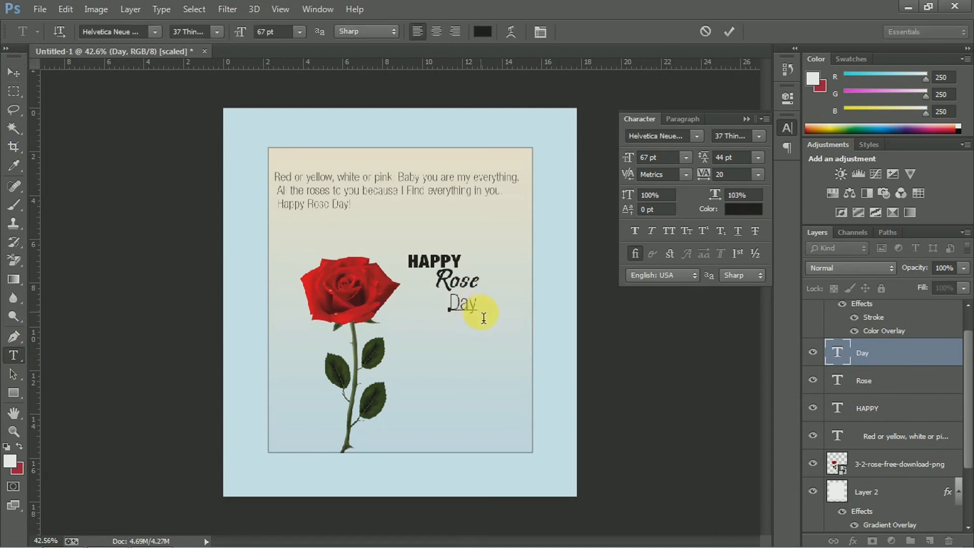
double_click(485, 311)
click(7, 75)
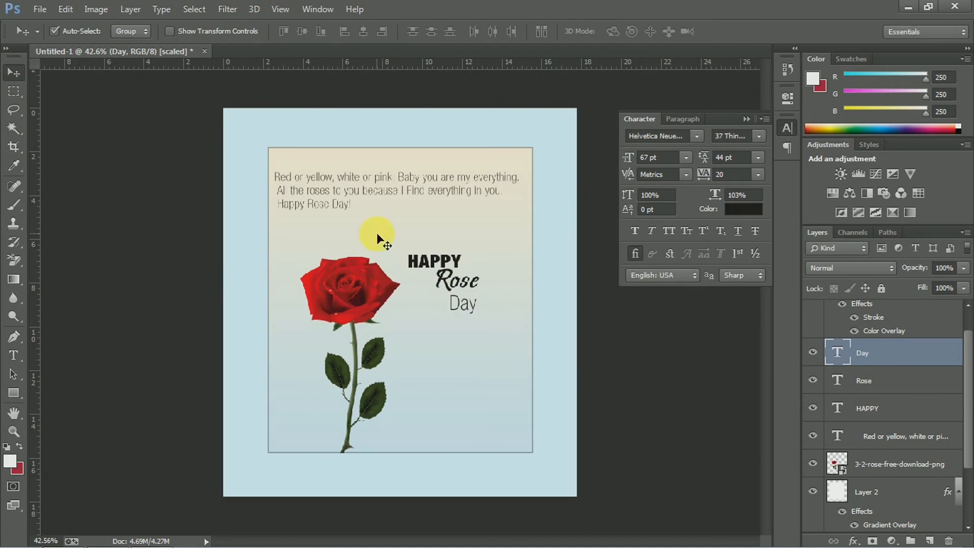
Select the "Day", "Rose" and "HAPPY" layers together and nudge them slightly left toward the rose
shift+click(872, 385)
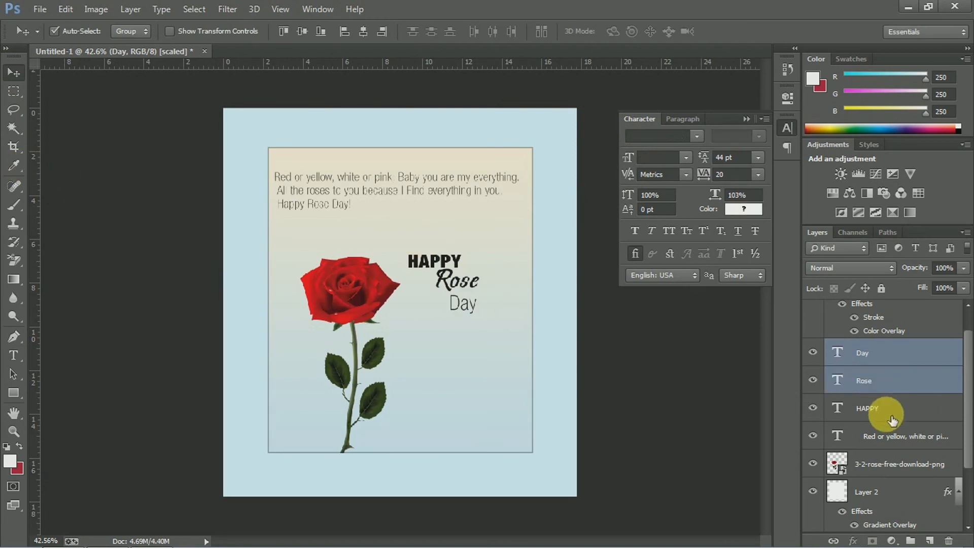
shift+click(876, 407)
key(ctrl+e)
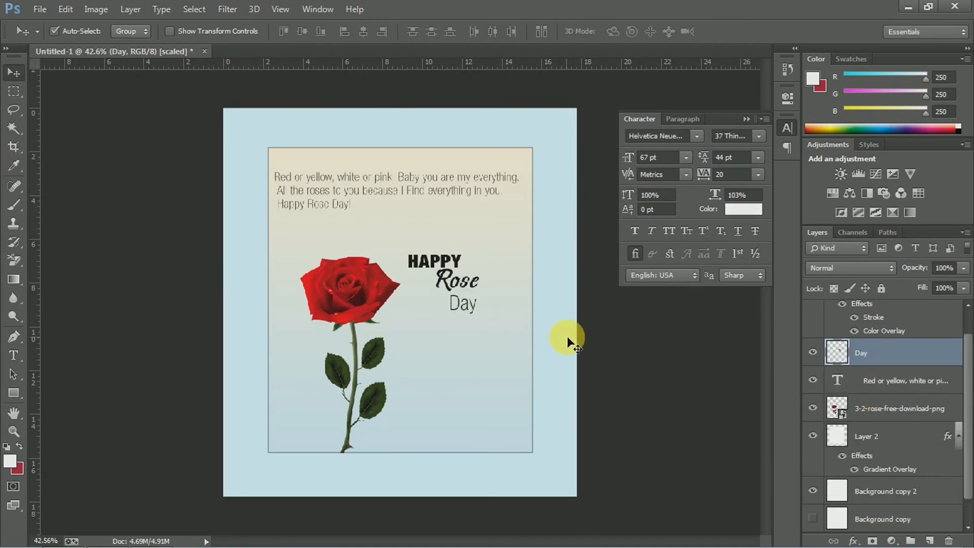
key(ctrl+z)
key(Left)
key(Left)
key(Left)
key(Left)
key(Left)
key(Left)
key(Left)
key(Left)
key(Left)
key(Left)
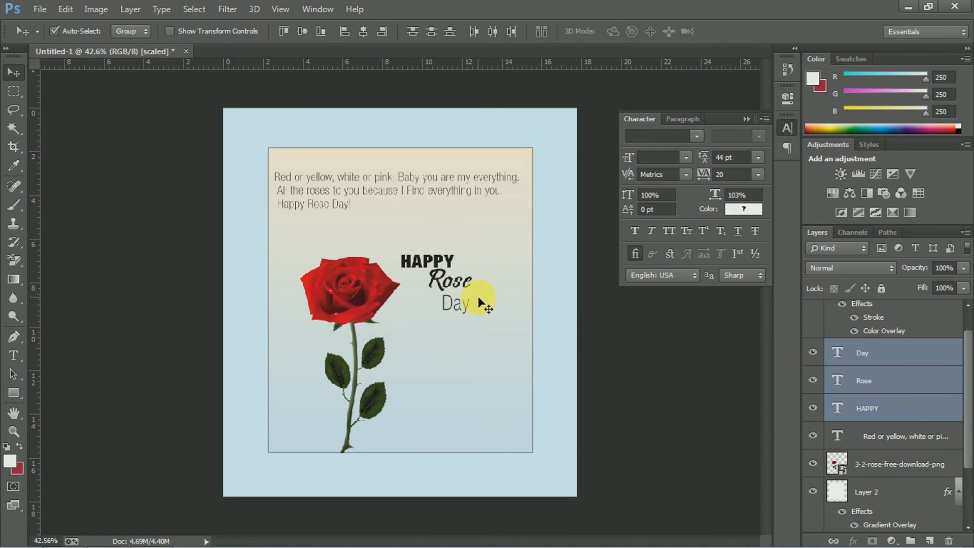
Nudge only the "Rose" text left so it sits further under "HAPPY"
click(869, 385)
key(Left)
key(Left)
key(Left)
key(Left)
key(Left)
key(Left)
key(Left)
key(Left)
key(Left)
key(Left)
key(Left)
key(Left)
key(Left)
key(Left)
key(Left)
key(Left)
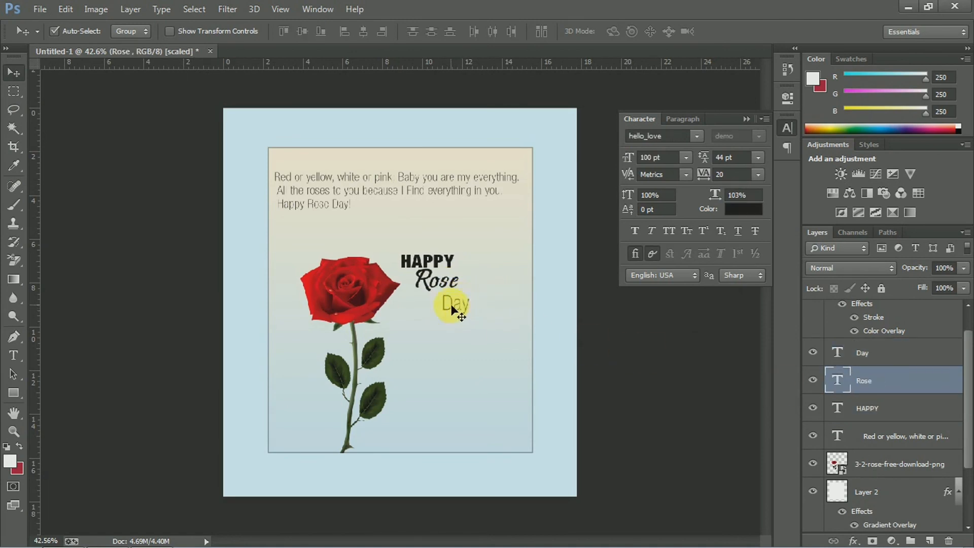
Nudge the "Day" text upward to close the gap below "Rose"
click(454, 310)
key(Up)
key(Up)
key(Up)
key(Up)
key(Up)
key(Up)
key(Up)
key(Up)
key(Up)
key(Up)
key(Up)
key(Up)
key(Up)
key(Up)
key(Up)
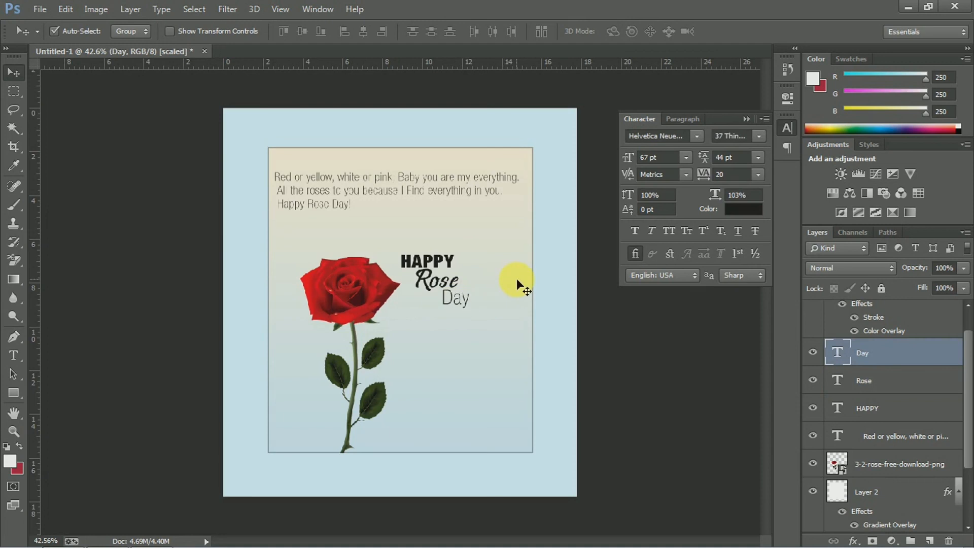
Add a separate ".." text layer directly after "Day" and commit it
click(14, 355)
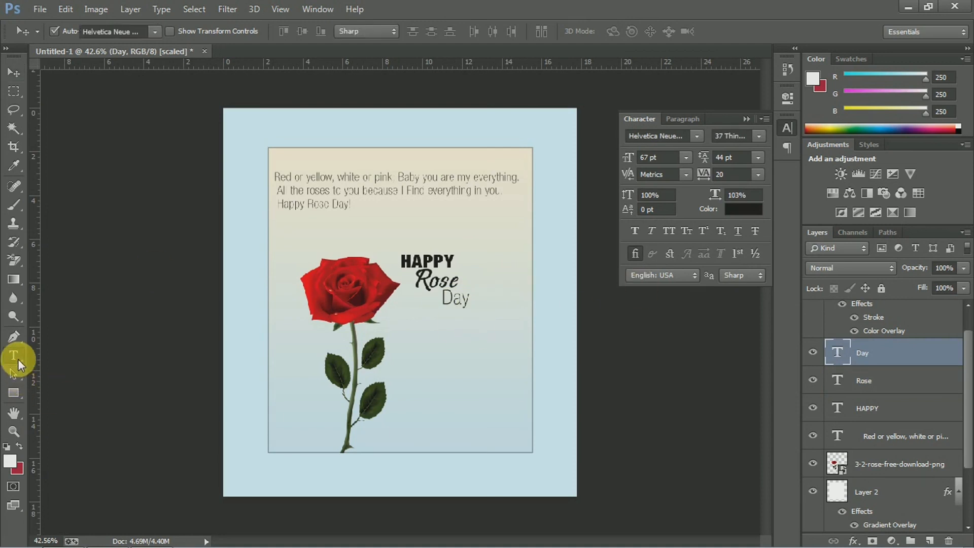
click(472, 307)
text(.)
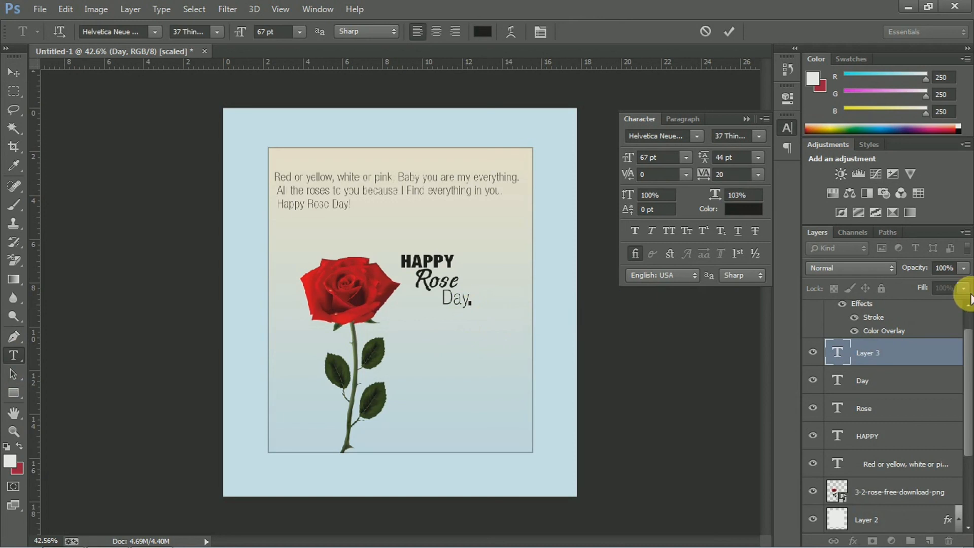
text(.)
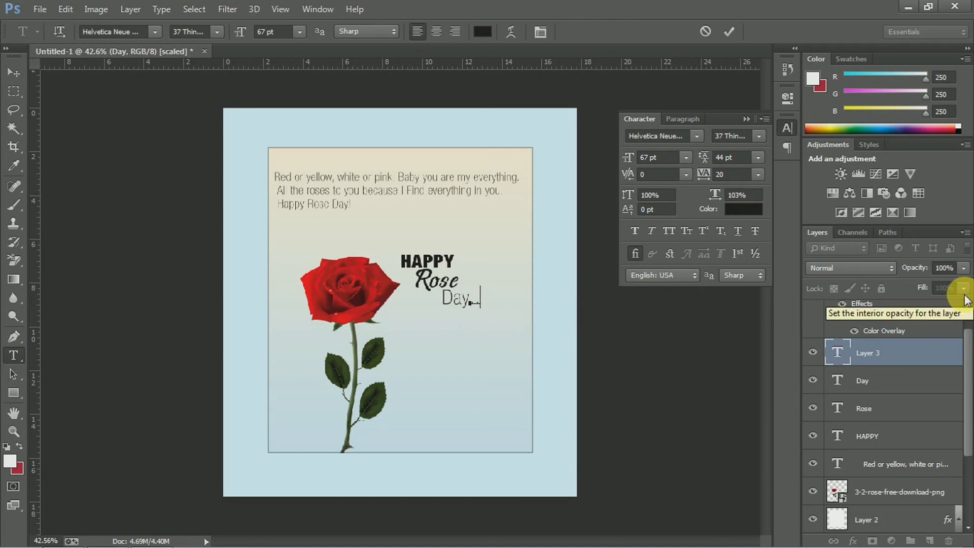
click(14, 74)
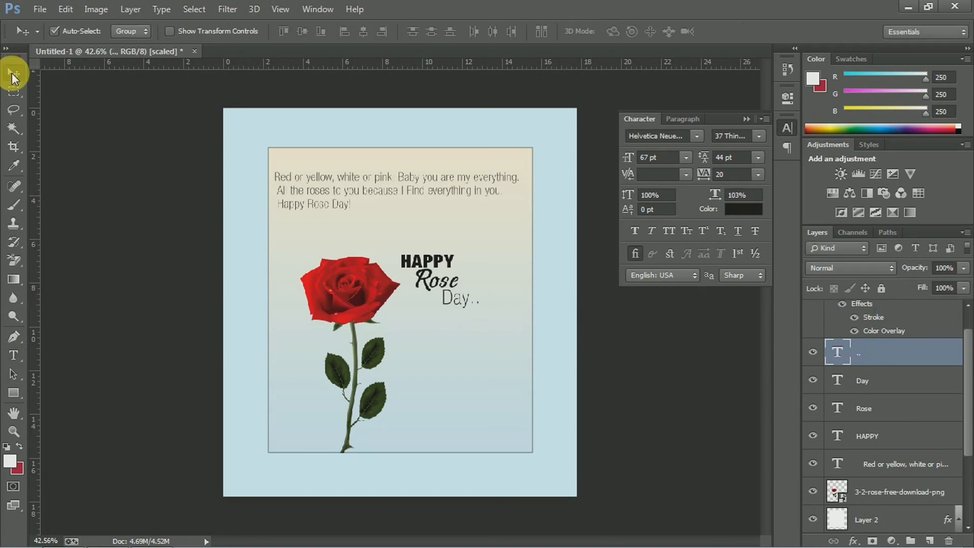
Merge the "..", "Day", "Rose" and "HAPPY" text layers into one layer
shift+click(880, 395)
shift+click(873, 409)
shift+click(873, 436)
key(ctrl+e)
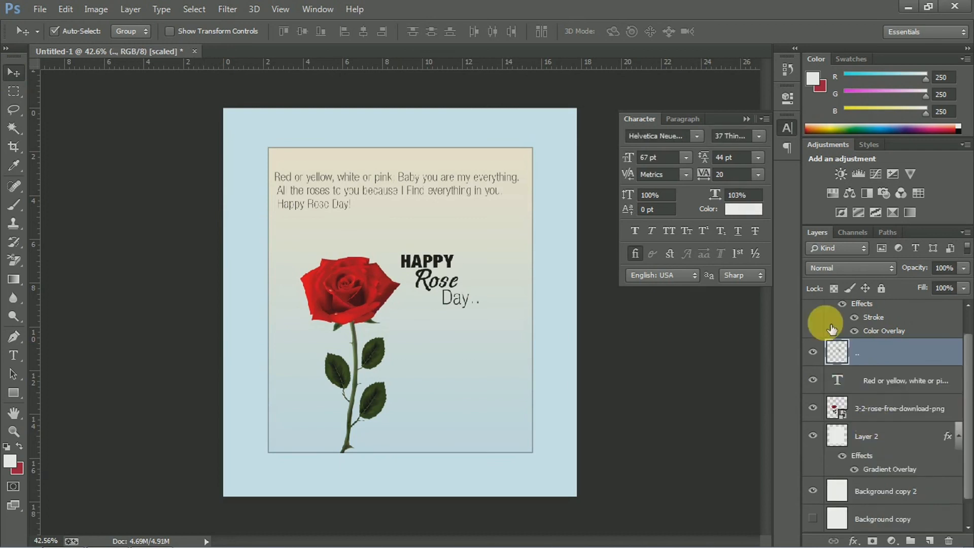
Apply a red Color Overlay layer style to the merged "HAPPY Rose Day.." layer
right_click(868, 342)
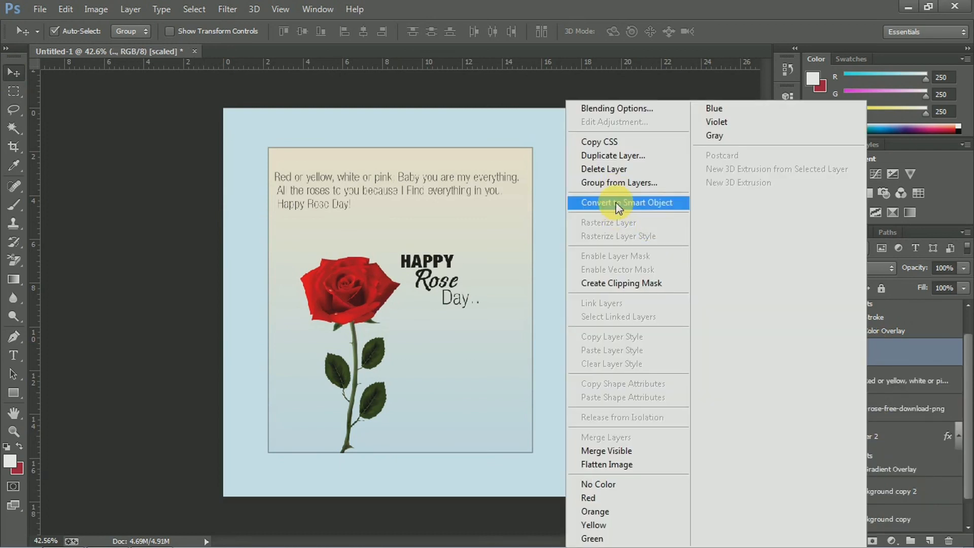
click(588, 105)
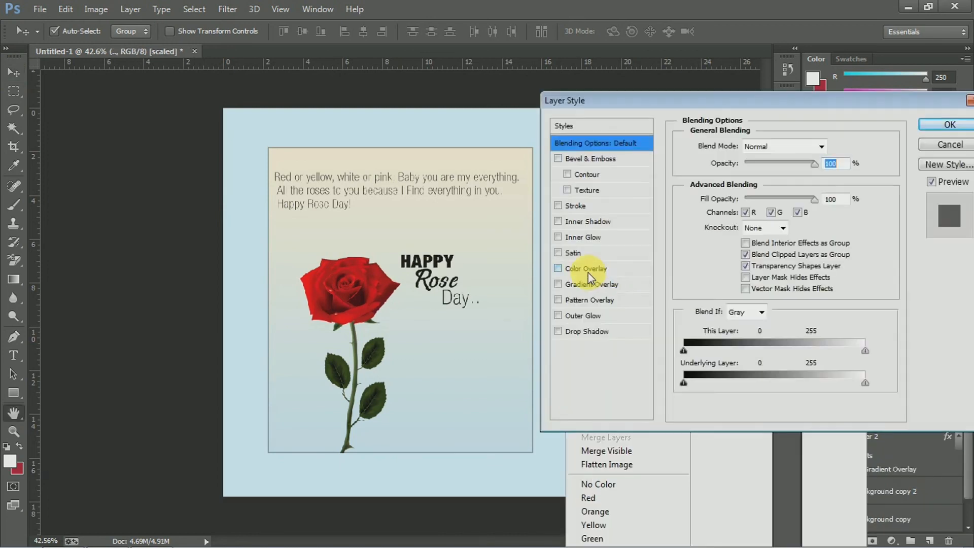
click(583, 269)
click(950, 124)
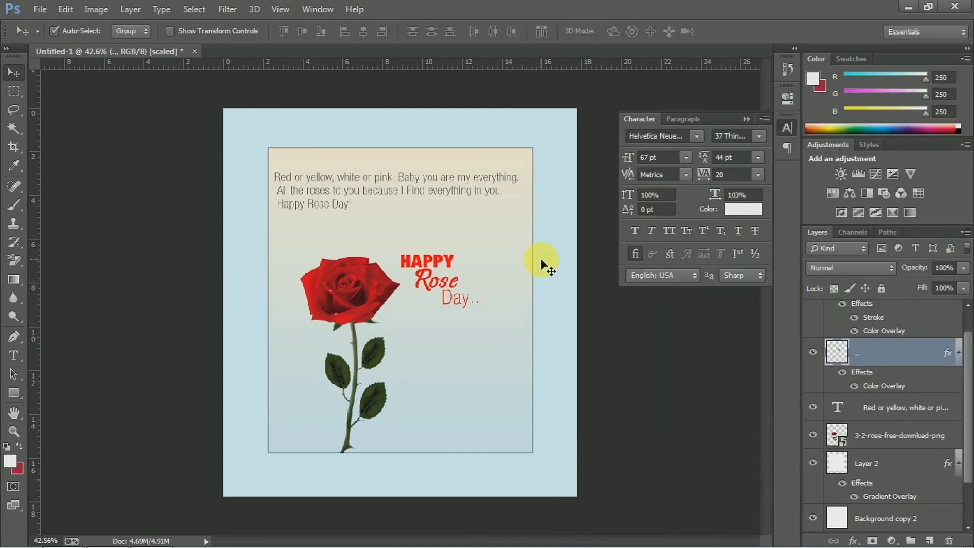
Scale the merged "HAPPY Rose Day.." lettering to about 159% without rotation and move it down beside the rose
key(ctrl+t)
drag(479, 306, 501, 324)
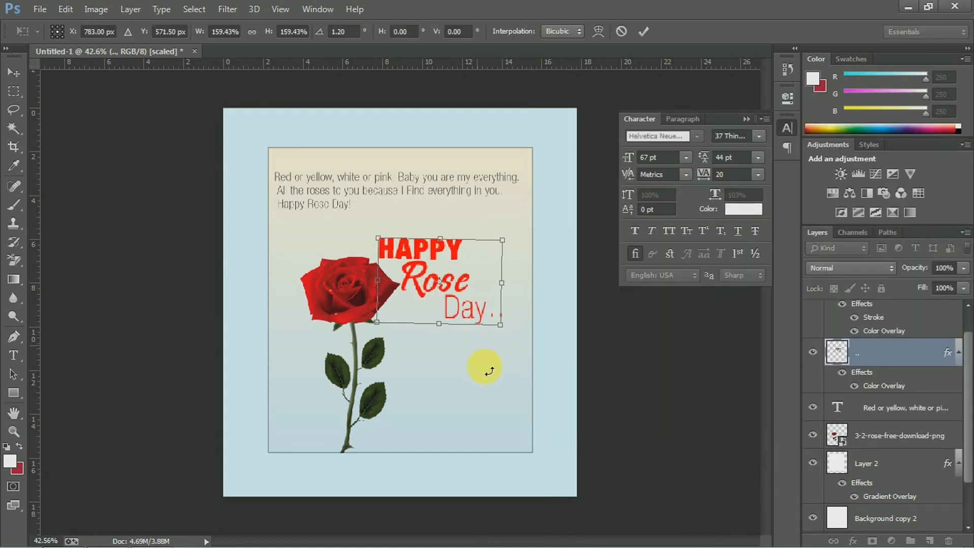
drag(488, 371, 486, 372)
key(ctrl+z)
drag(443, 270, 447, 313)
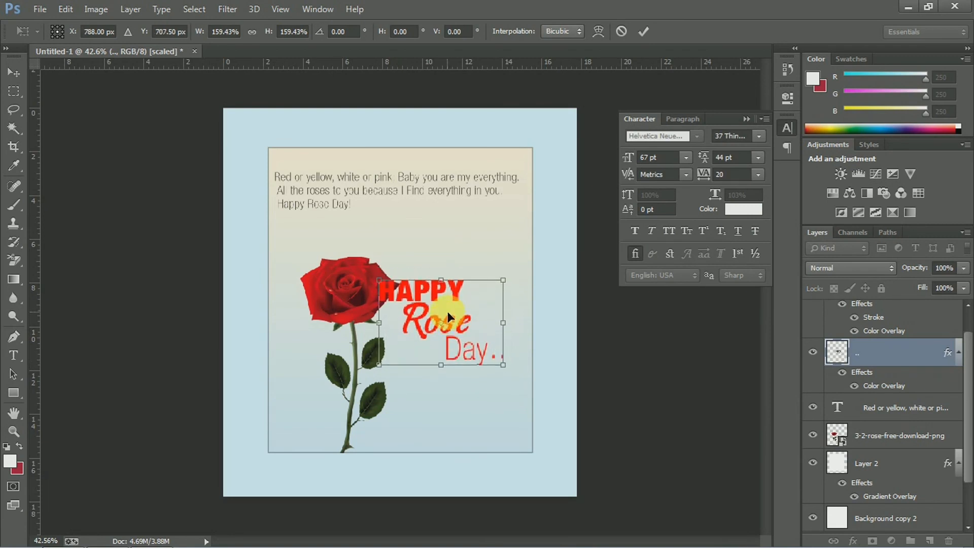
key(Return)
Enlarge the rose image slightly and shift it up and left, and move the red lettering right to clear the petals
click(337, 290)
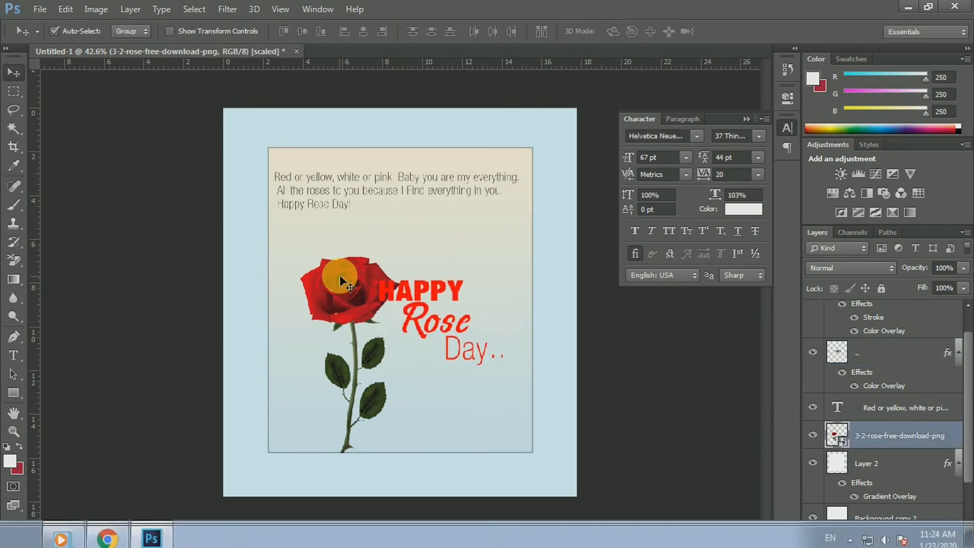
key(ctrl+t)
drag(404, 253, 407, 246)
drag(361, 281, 355, 269)
key(Return)
click(410, 296)
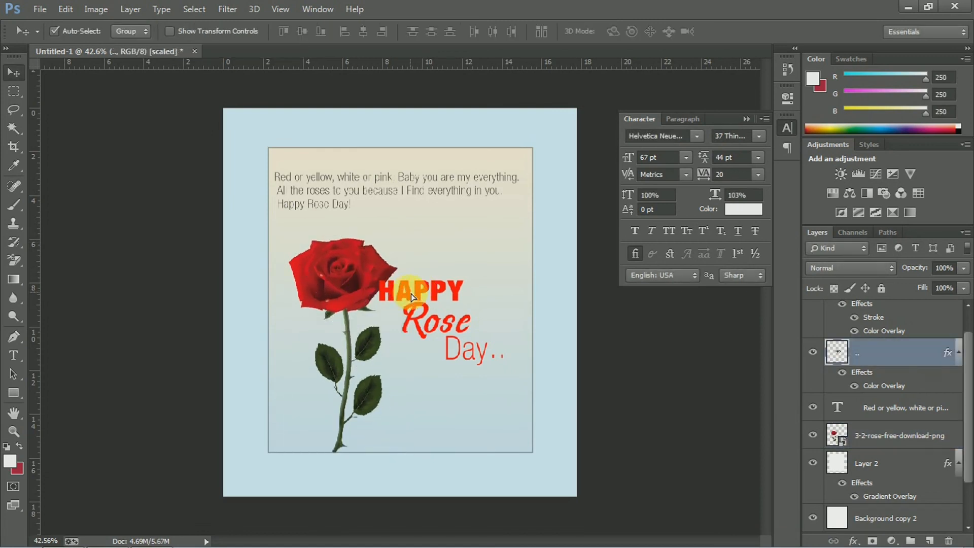
drag(408, 295, 420, 297)
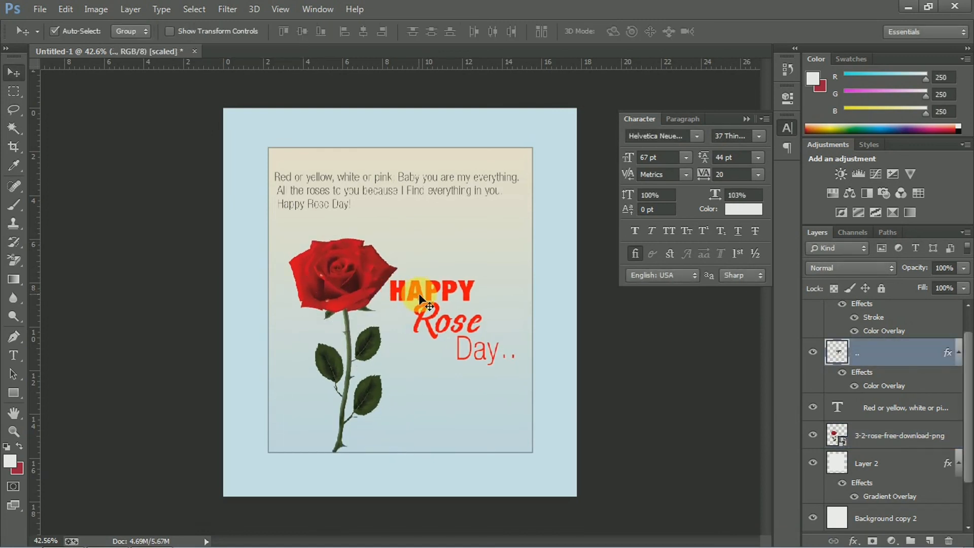
Place the teddy_bear_PNG128 image from the Downloads folder into the card below the "HAPPY Rose Day.." lettering
click(909, 7)
double_click(26, 20)
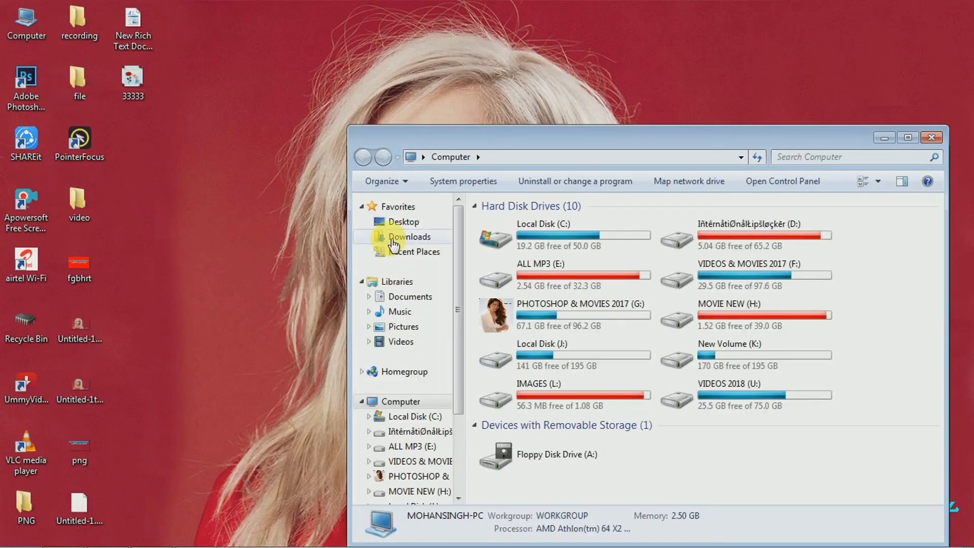
click(400, 238)
click(580, 374)
scroll(563, 378, down, 10)
drag(515, 436, 419, 404)
drag(443, 367, 462, 395)
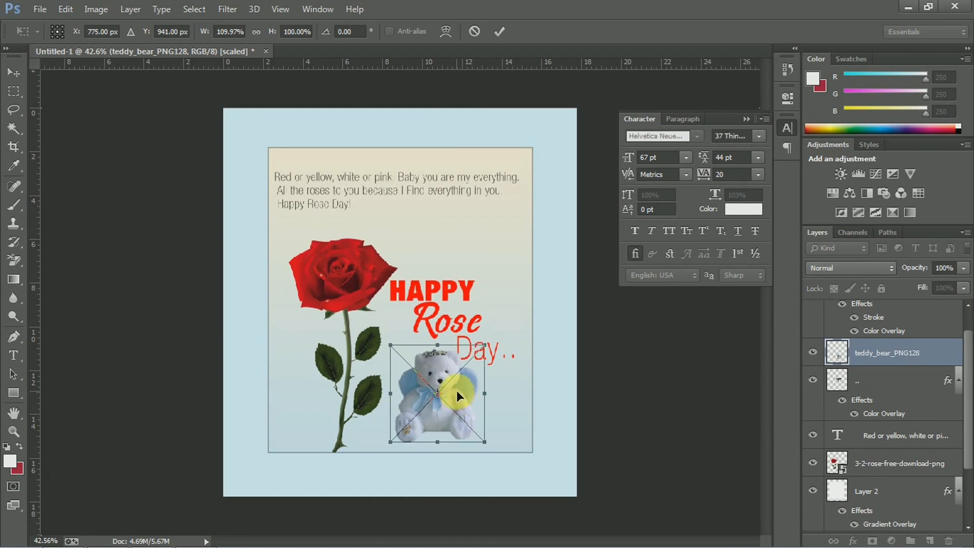
key(Return)
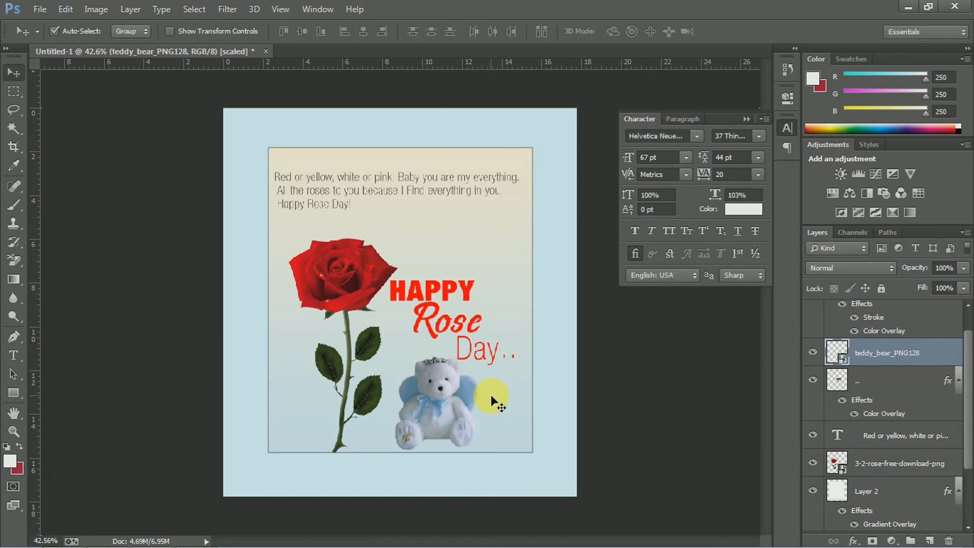
Nudge the teddy bear slightly left below the "HAPPY Rose Day.." lettering
key(shift+Left)
key(shift+Left)
key(shift+Left)
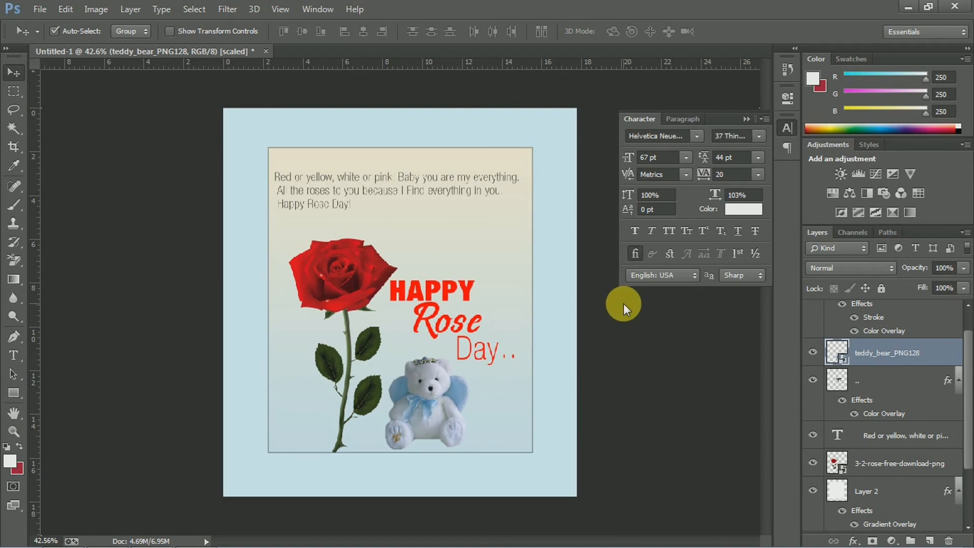
Place the 4-2-rose-png-file image from the Downloads folder at the card's upper-right corner
click(908, 8)
click(663, 326)
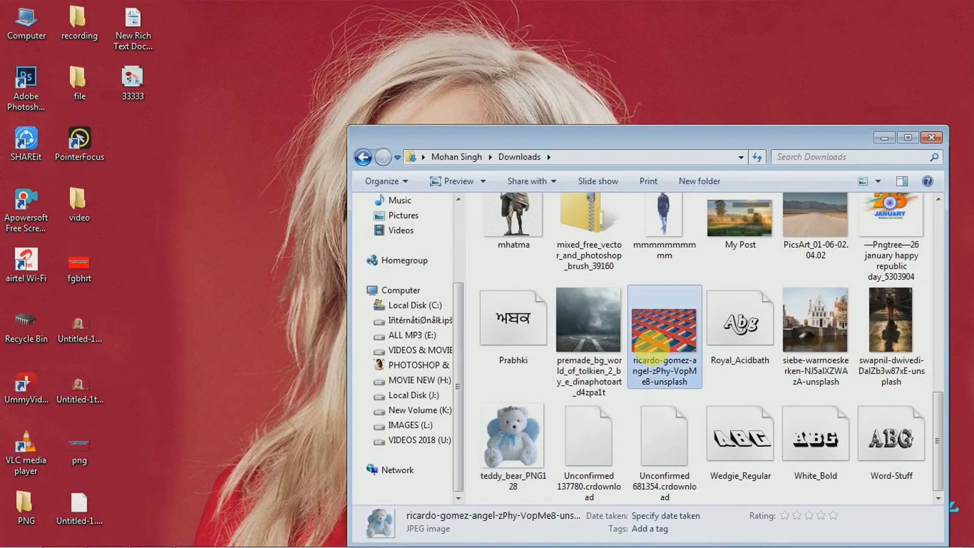
scroll(663, 327, up, 5)
drag(879, 236, 568, 141)
mouse_move(563, 107)
mouse_down()
mouse_move(456, 282)
mouse_move(569, 121)
mouse_up()
key(Return)
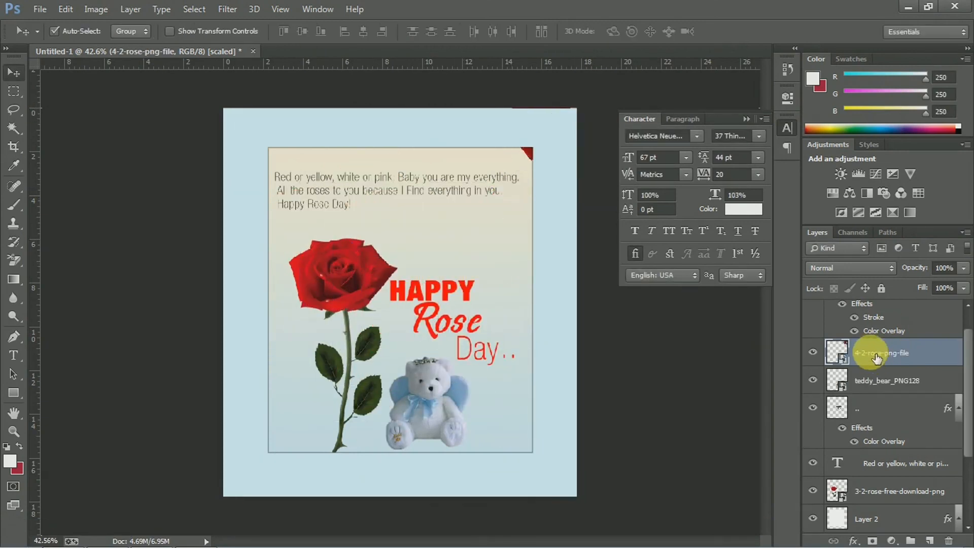
Raise the 4-2-rose-png-file layer above Layer 1 and place copies of the rose cluster in the card's other three corners
scroll(837, 294, up, 2)
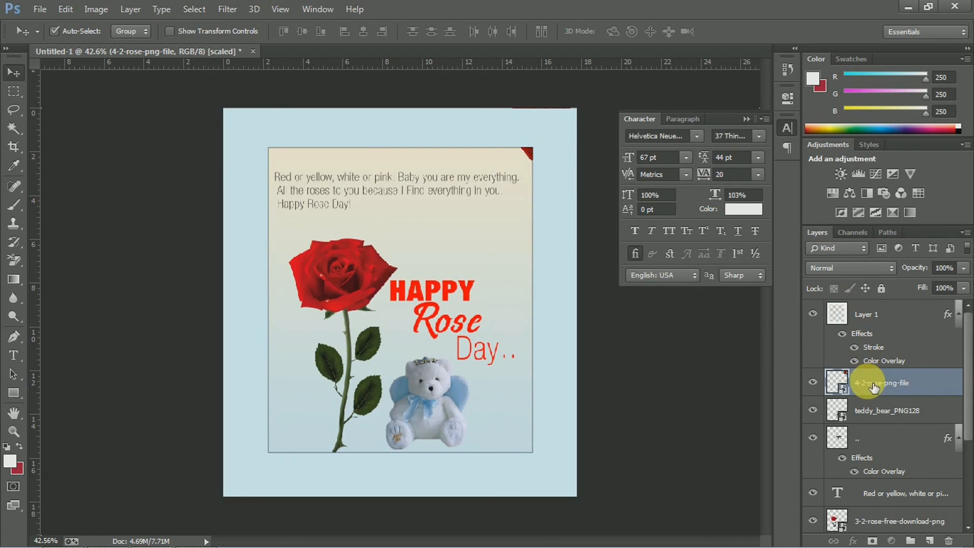
drag(842, 385, 832, 311)
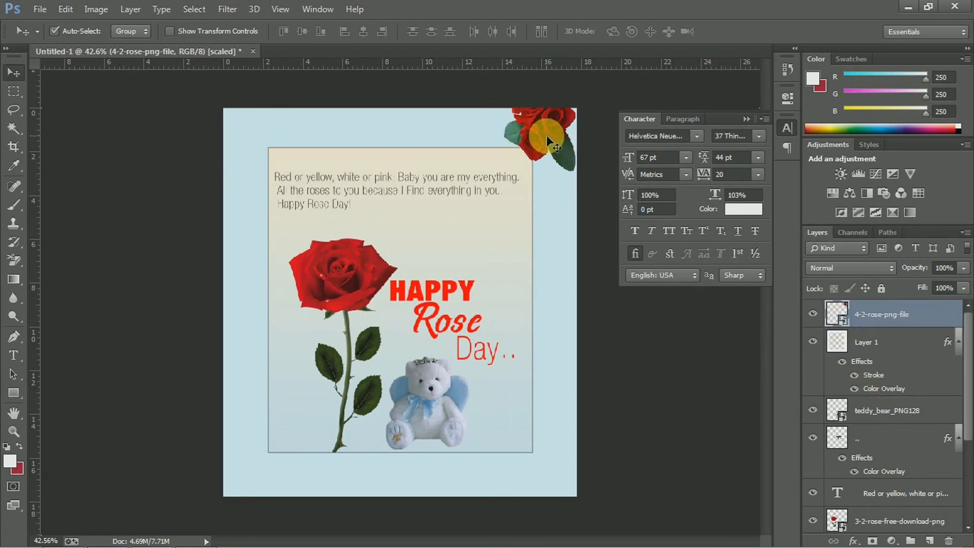
drag(546, 135, 558, 439)
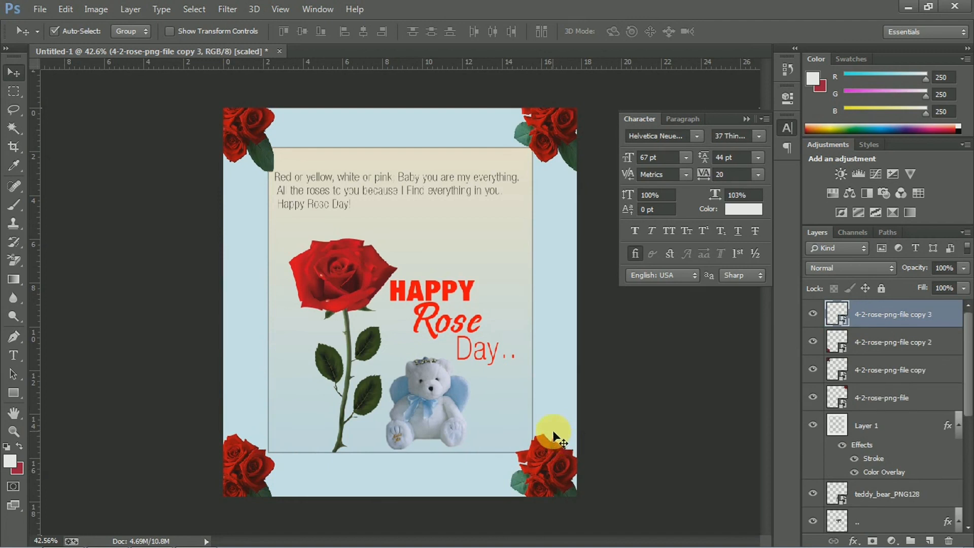
Merge all layers from 4-2-rose-png-file copy 3 down to Background copy 2 into one layer, leaving out the two hidden background layers
ctrl+click(881, 342)
ctrl+click(880, 370)
ctrl+click(885, 394)
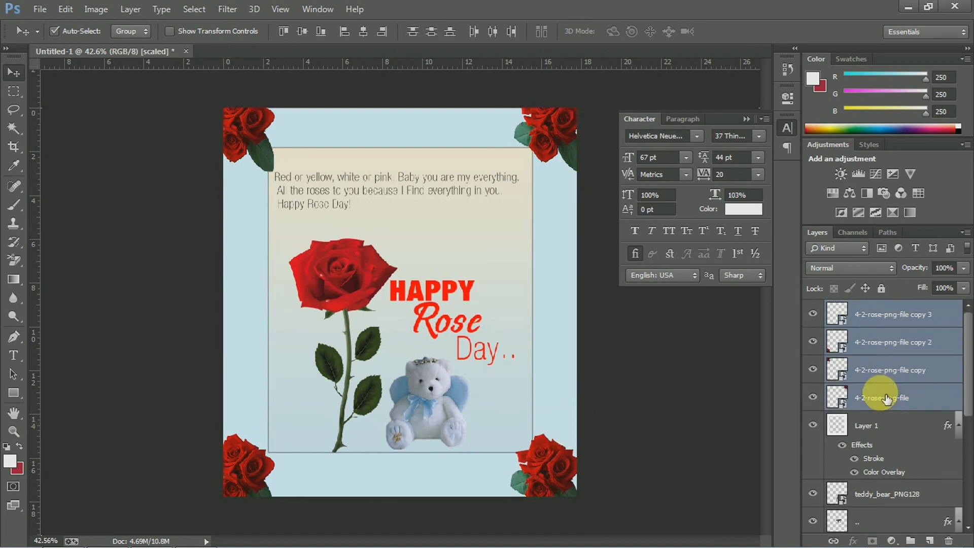
ctrl+click(870, 425)
ctrl+click(883, 494)
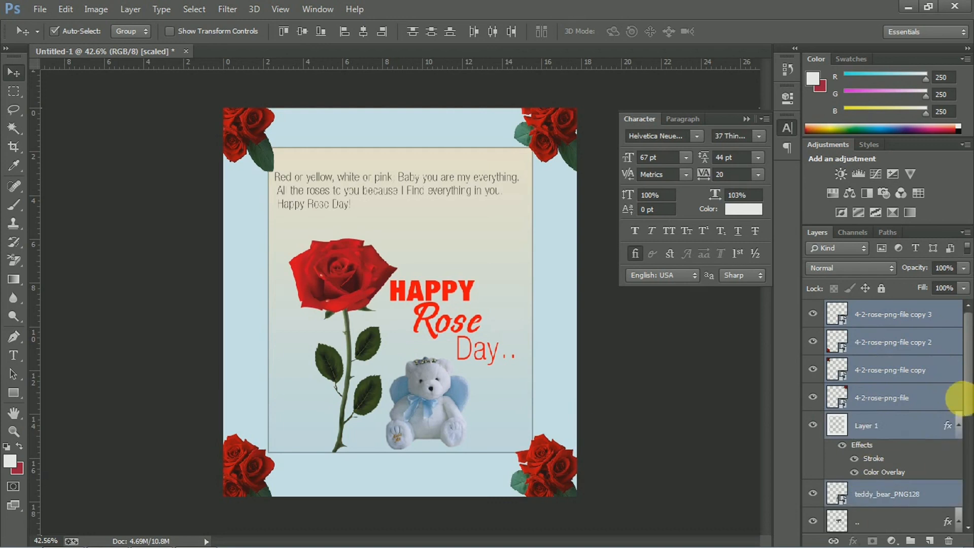
scroll(959, 406, down, 1)
scroll(959, 410, down, 3)
ctrl+click(870, 392)
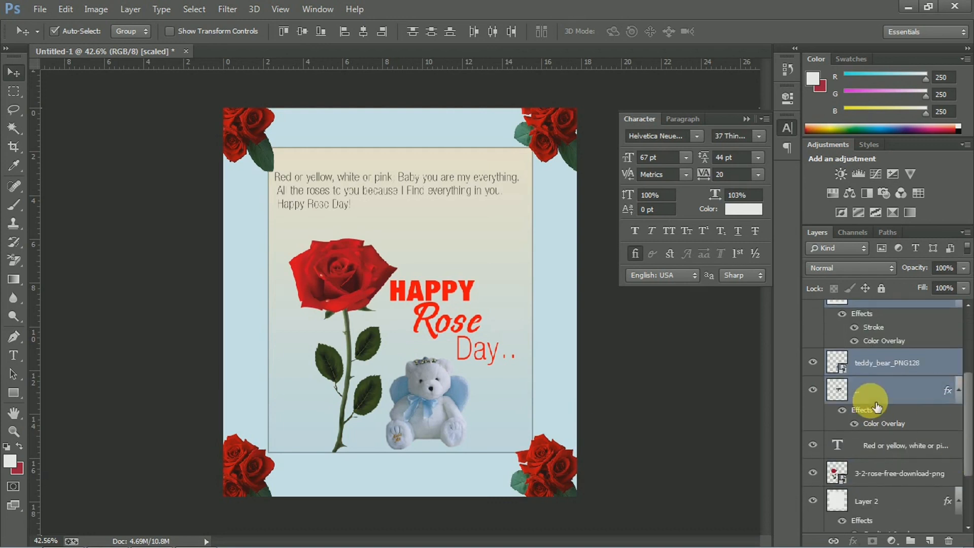
ctrl+click(877, 445)
ctrl+click(887, 476)
ctrl+click(881, 502)
scroll(881, 503, down, 3)
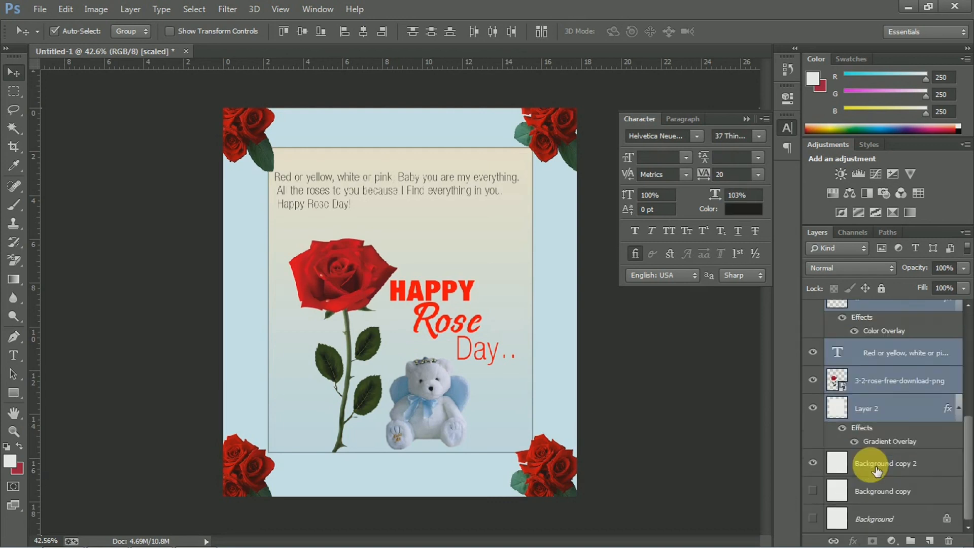
ctrl+click(886, 463)
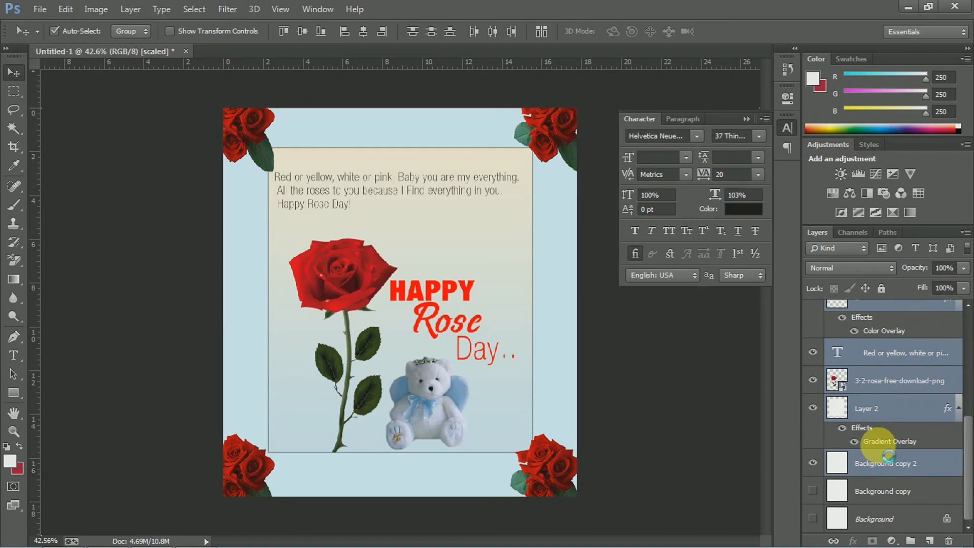
key(ctrl+e)
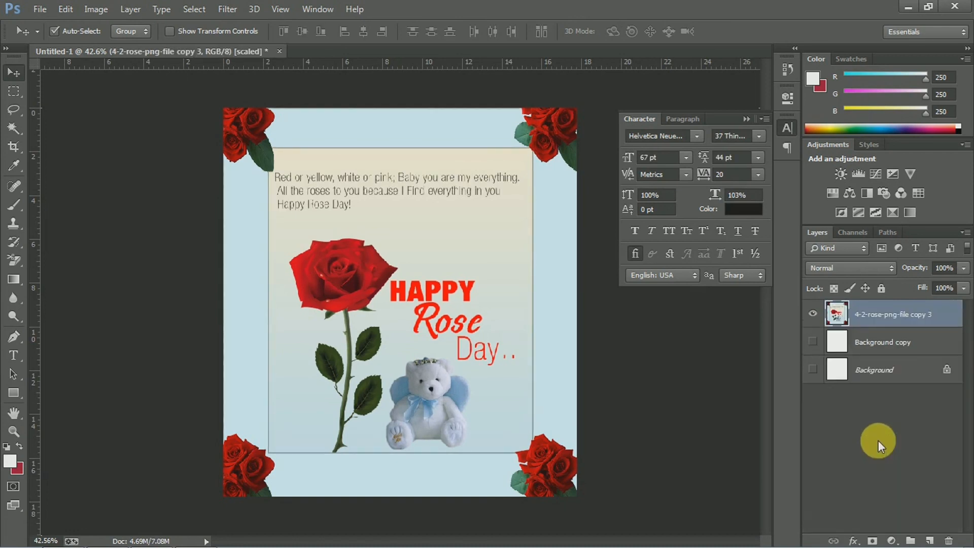
Duplicate the merged card layer within the same document under the name 4-2-rose-png-file copy 4
right_click(869, 315)
click(614, 154)
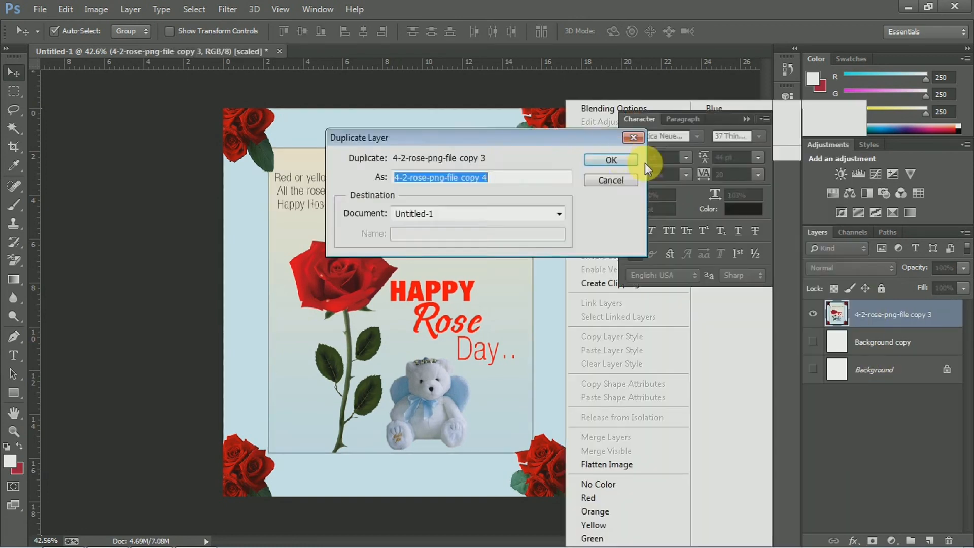
click(596, 158)
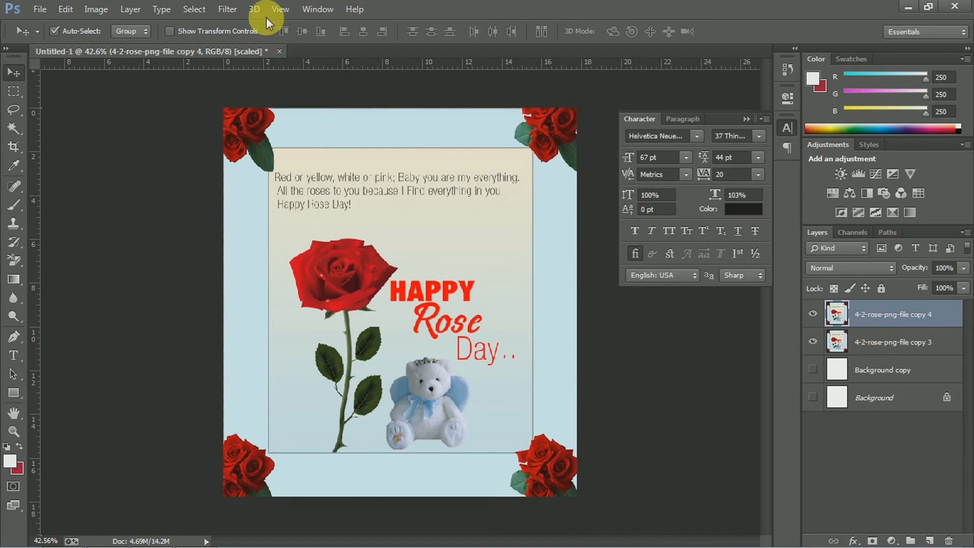
Apply the Camera Raw filter to the duplicated card layer with Vibrance set to +57
click(229, 12)
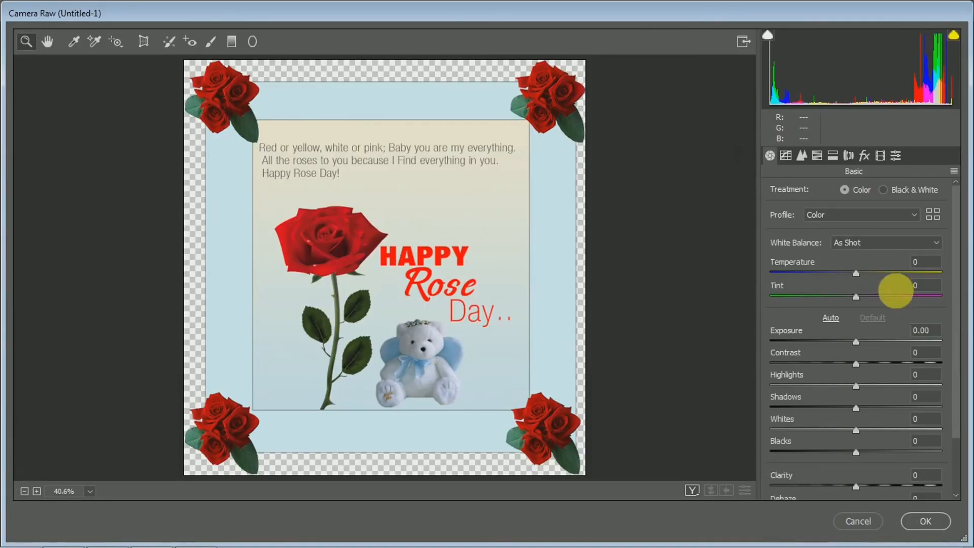
scroll(948, 355, down, 3)
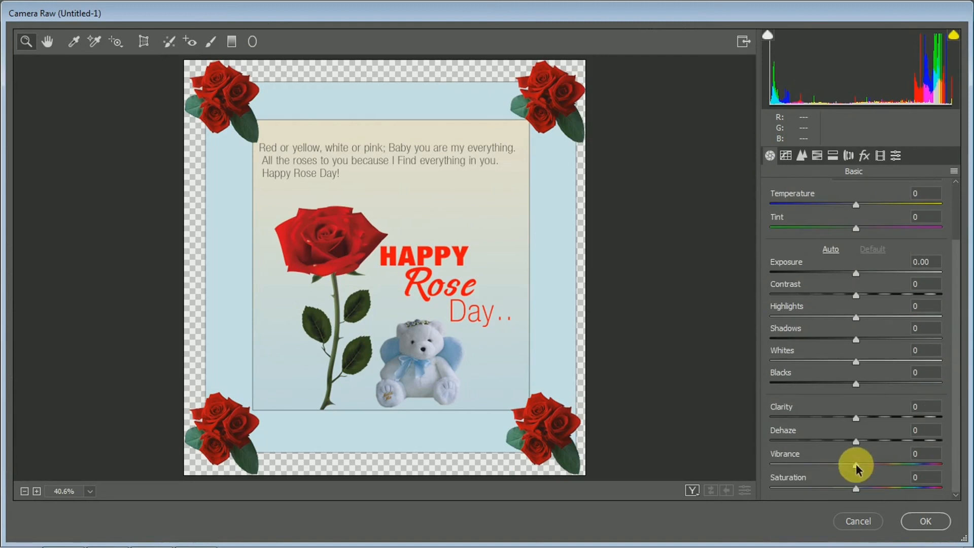
drag(856, 464, 913, 463)
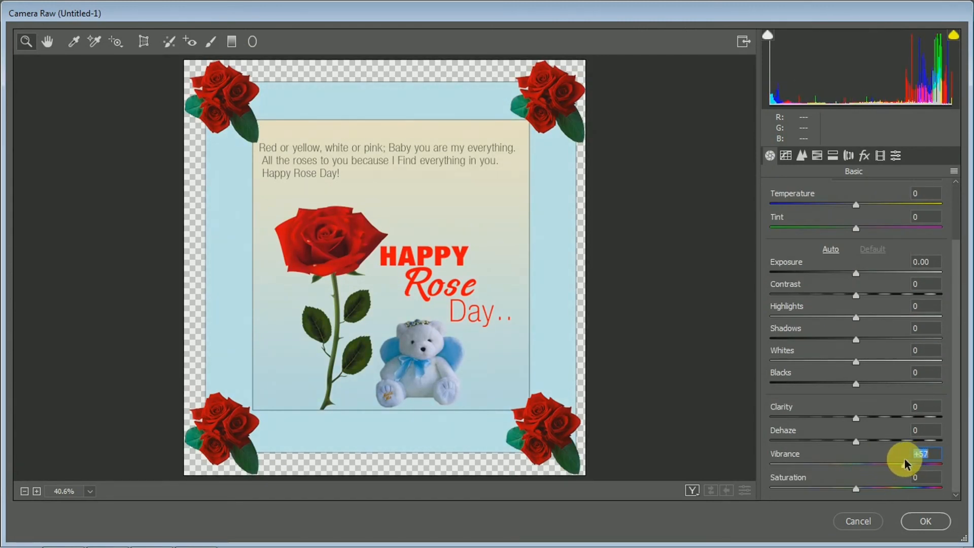
click(928, 521)
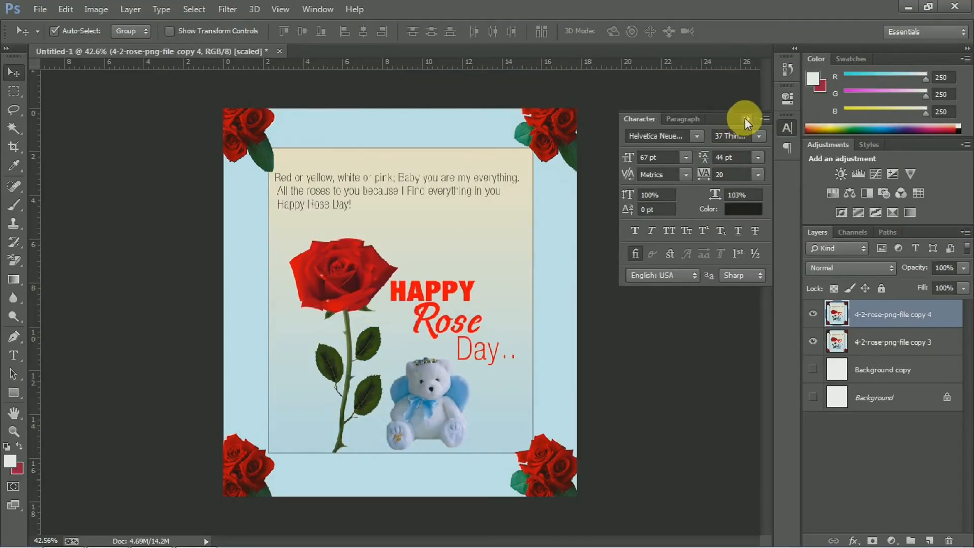
click(745, 117)
key(ctrl+shift+s)
text(444444)
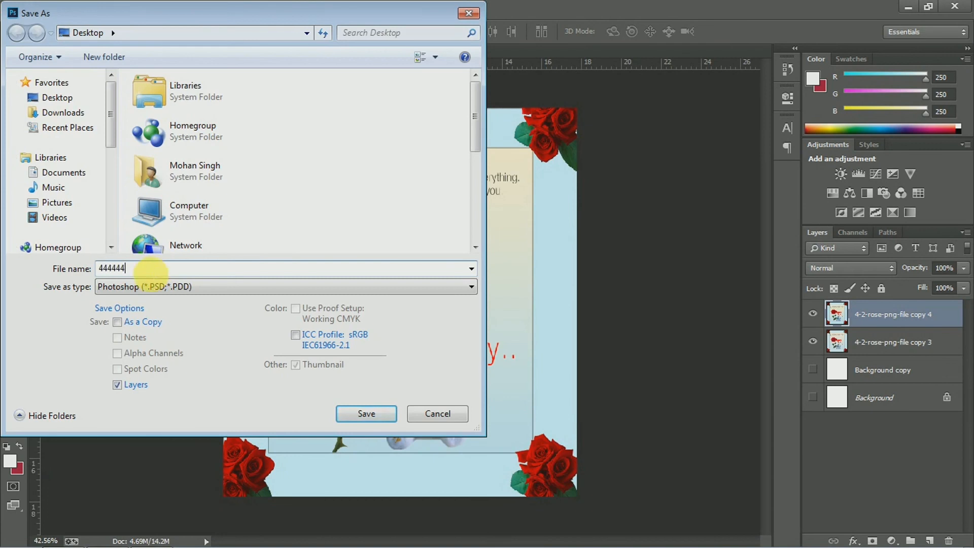
text(4444444)
click(155, 286)
click(118, 396)
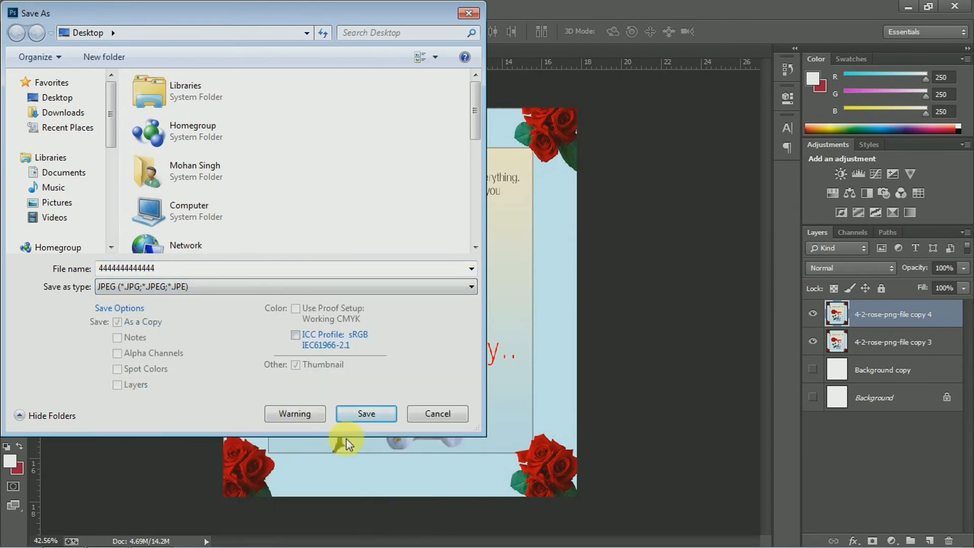
click(359, 416)
click(570, 132)
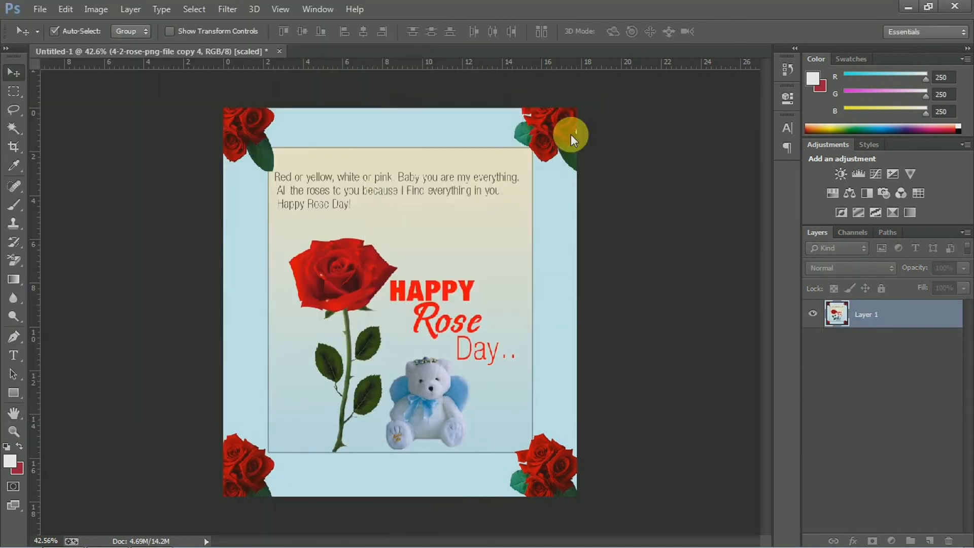
click(909, 8)
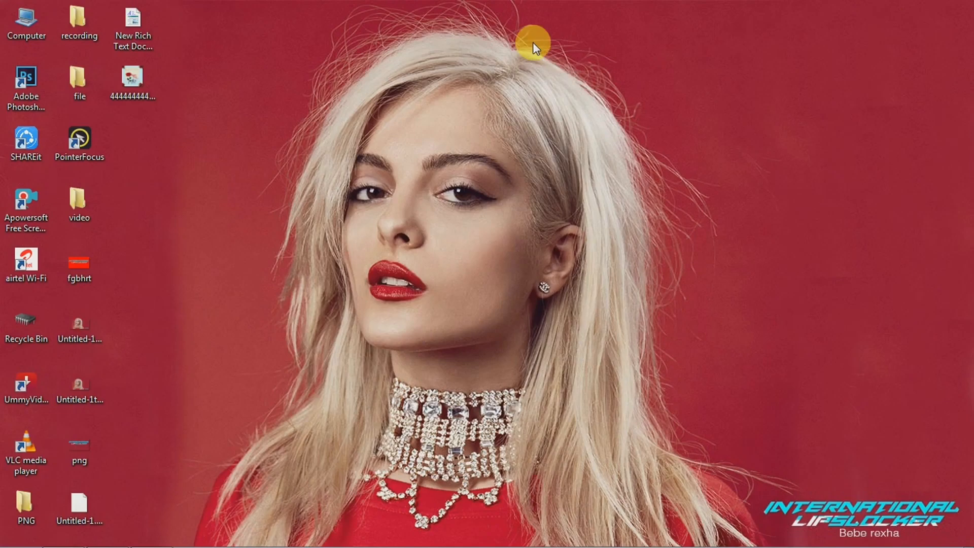